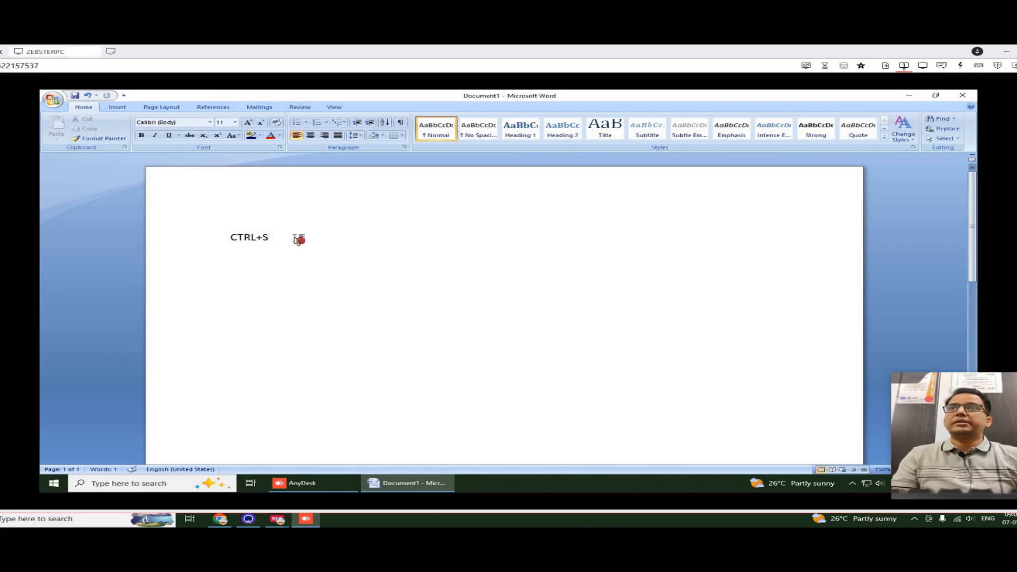
Save the new document as a Word Document named "uruj" in the Documents folder.
key("ctrl+s")
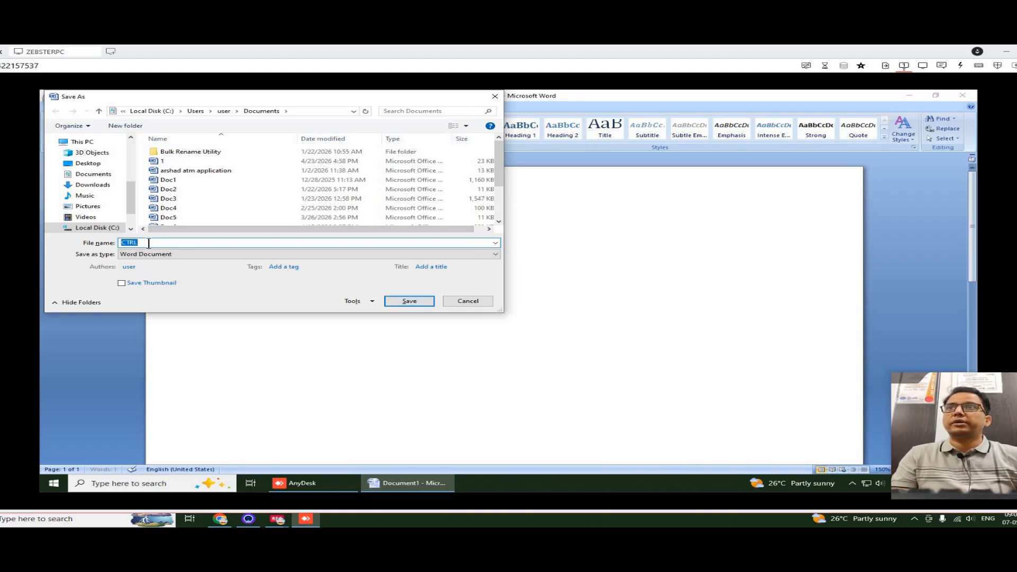
key("BackSpace")
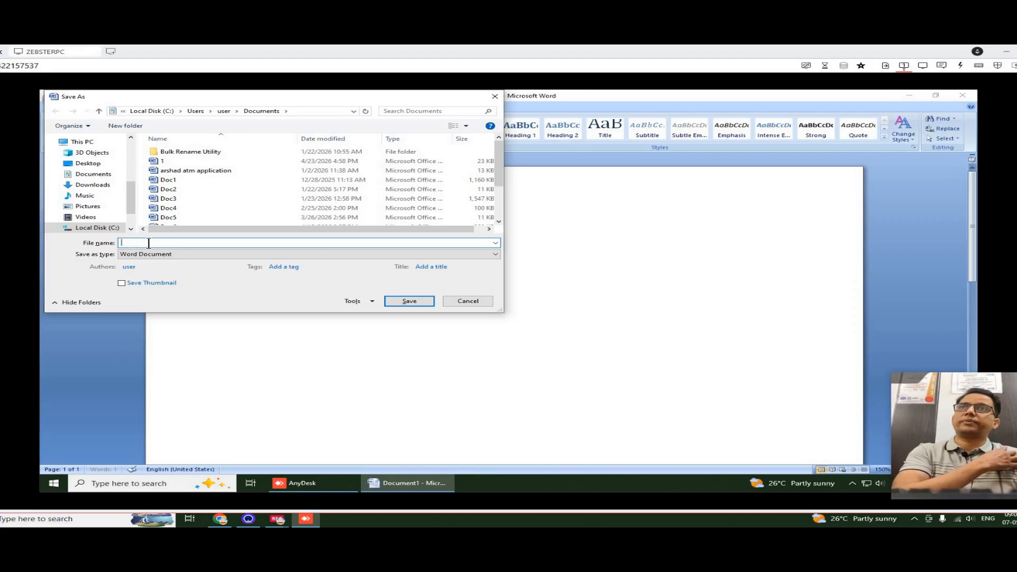
left_click(154, 246)
type("uruj")
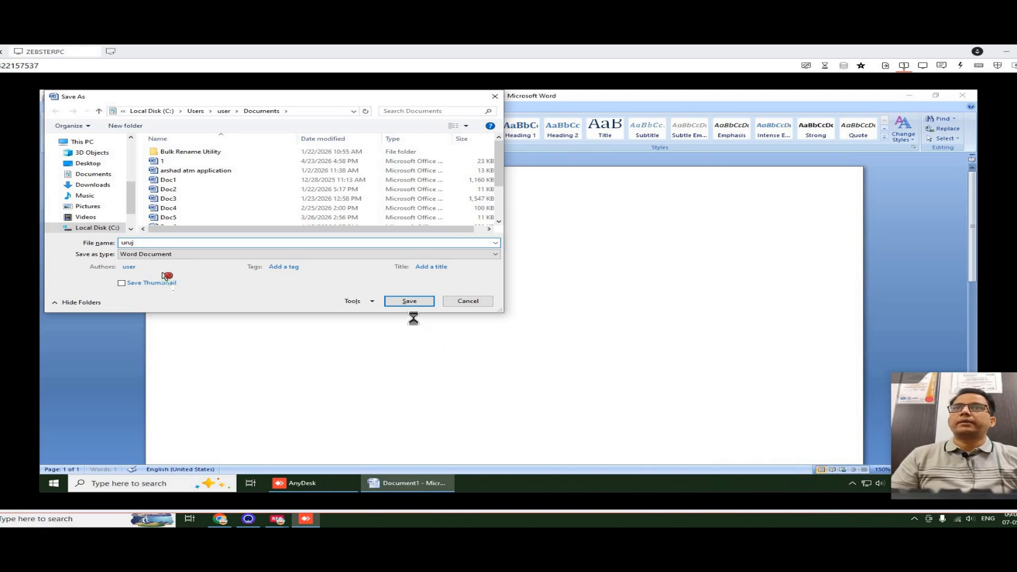
left_click(413, 301)
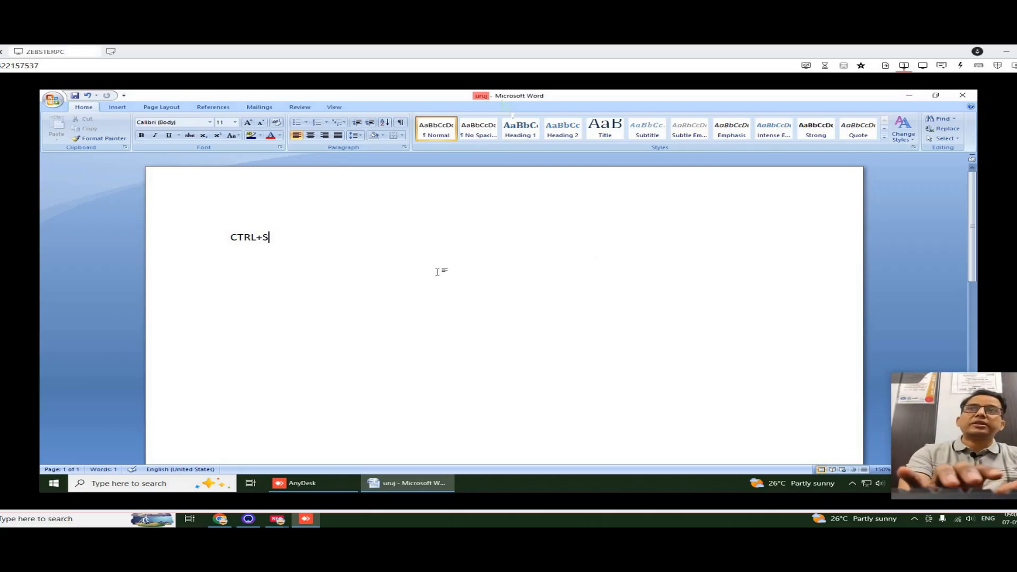
Delete the text CTRL+S from the page and save the document again under its existing name.
key("BackSpace")
key("BackSpace")
key("BackSpace")
key("BackSpace")
key("BackSpace")
key("BackSpace")
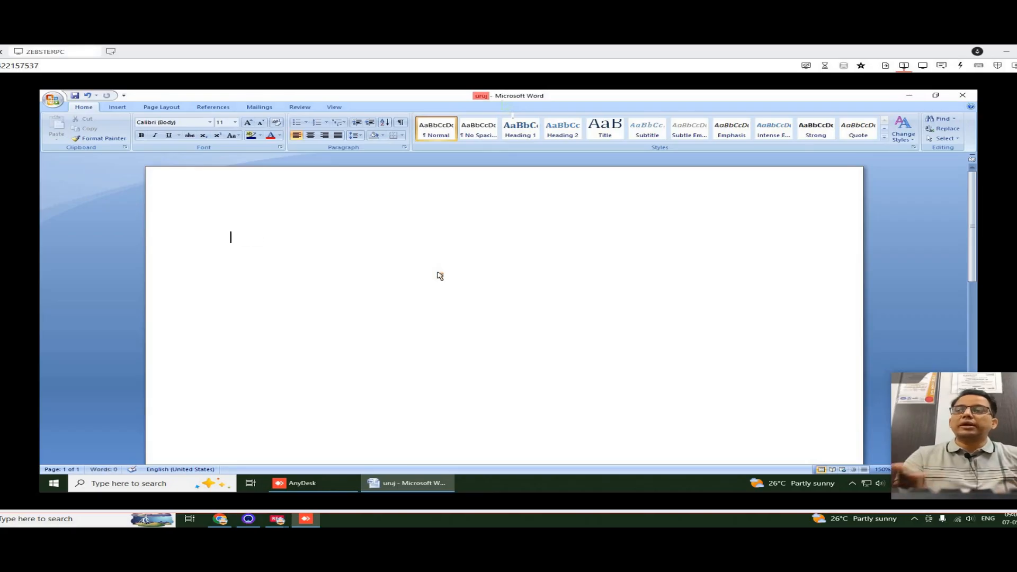
key("ctrl+s")
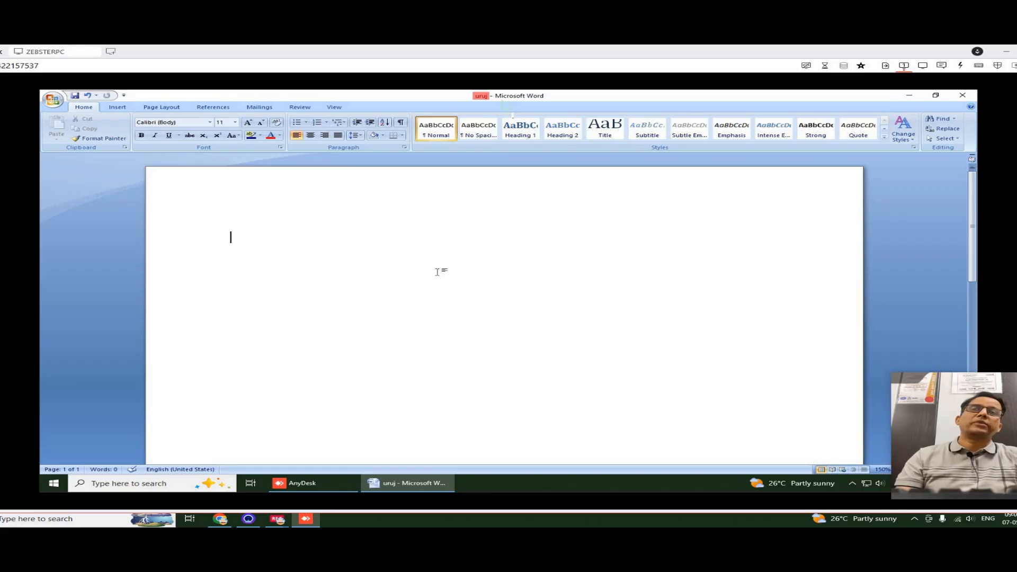
left_click(439, 274)
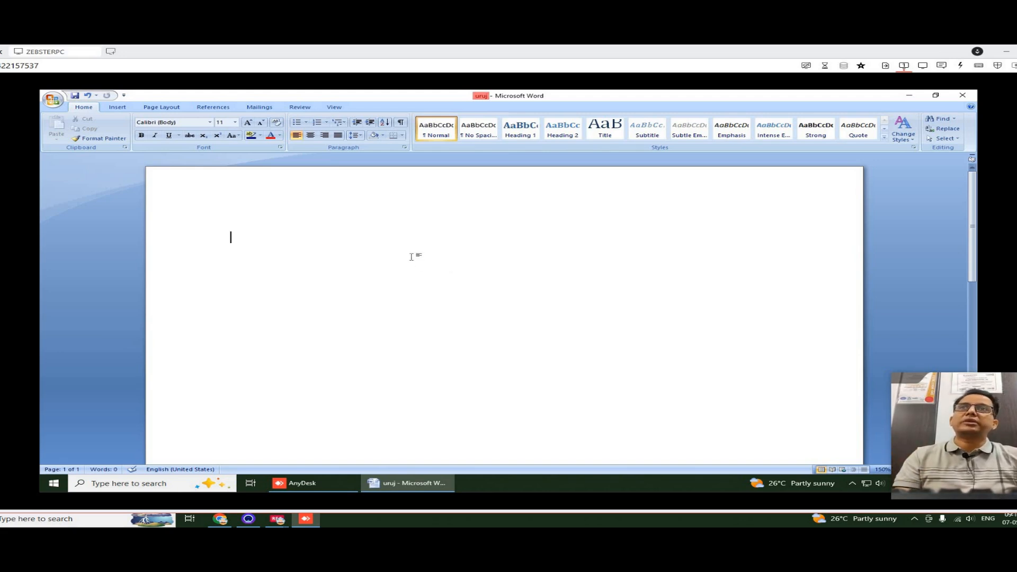
Save a copy of the document as a Word Document named "URUJ 2" in the Documents folder.
left_click(56, 97)
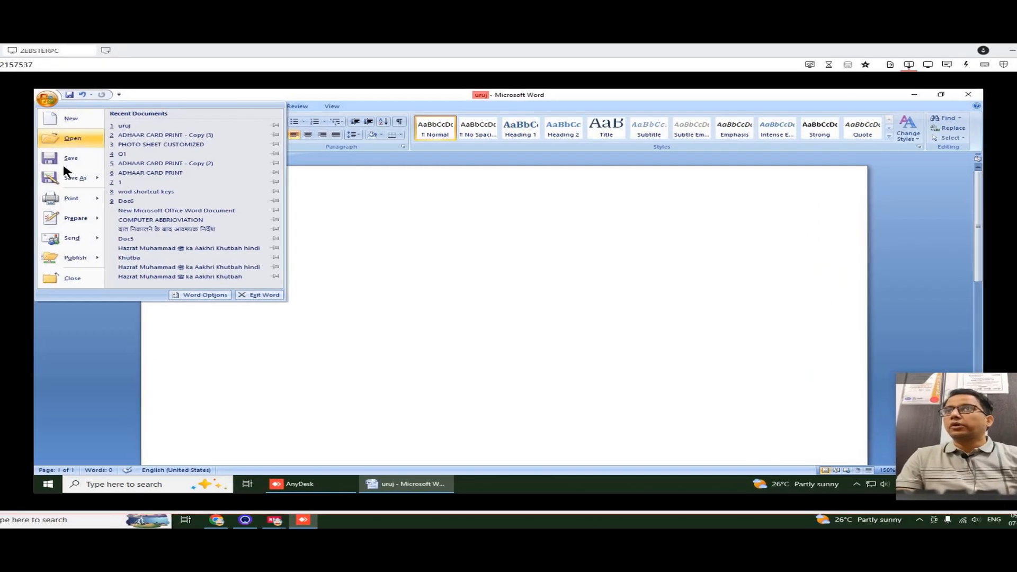
mouse_move(72, 175)
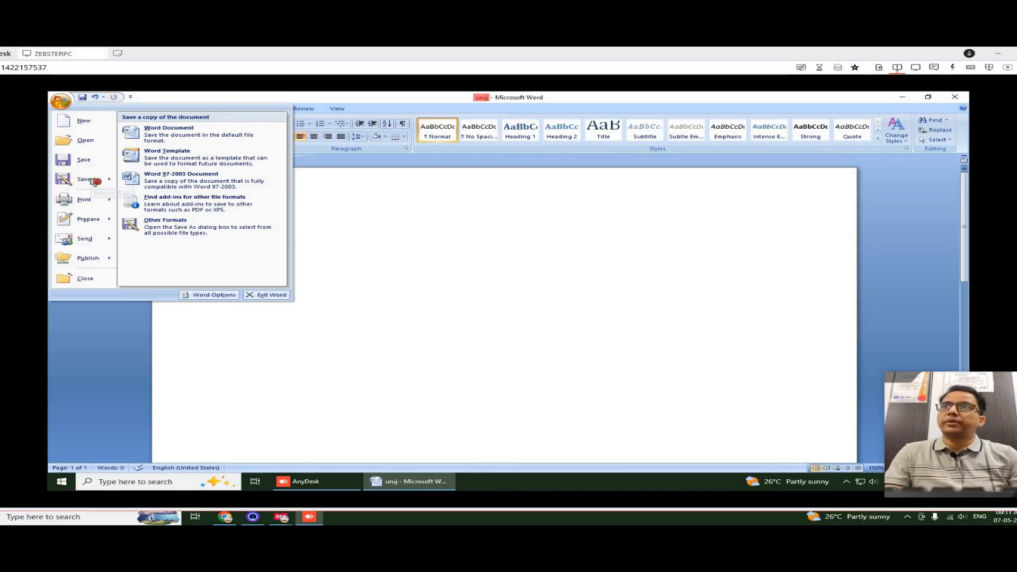
left_click(90, 179)
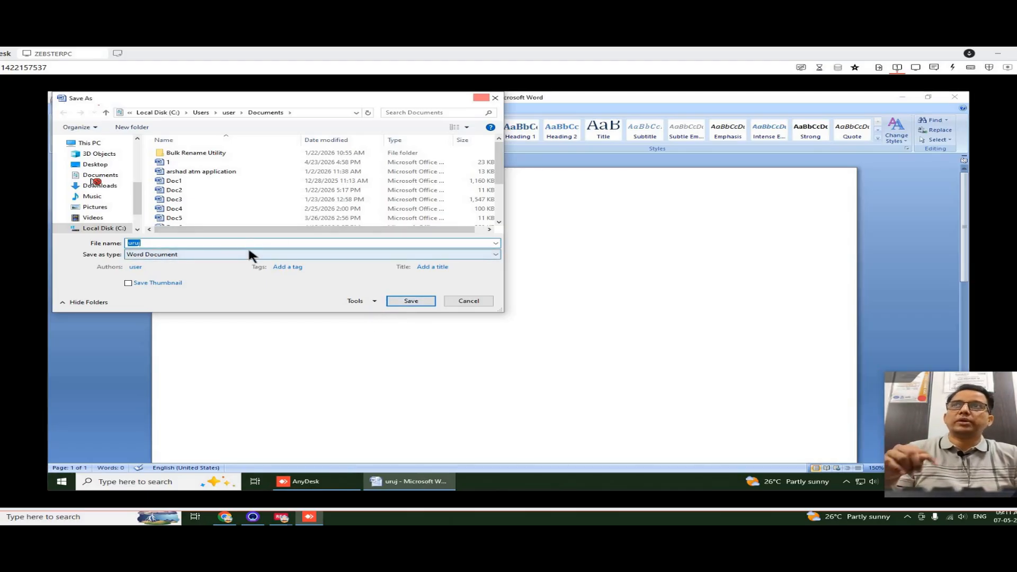
key("BackSpace")
type("URUJ 2")
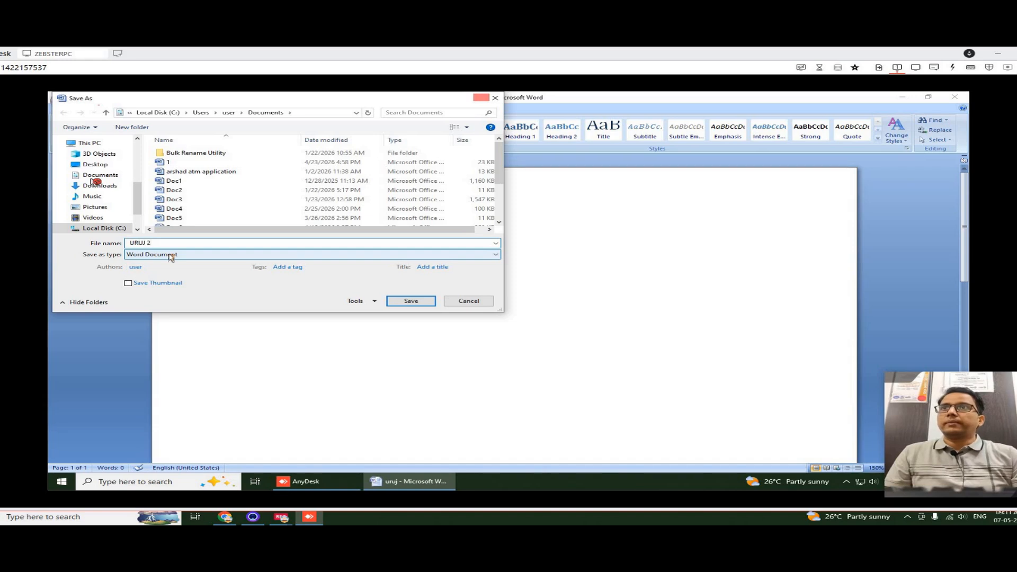
left_click(133, 267)
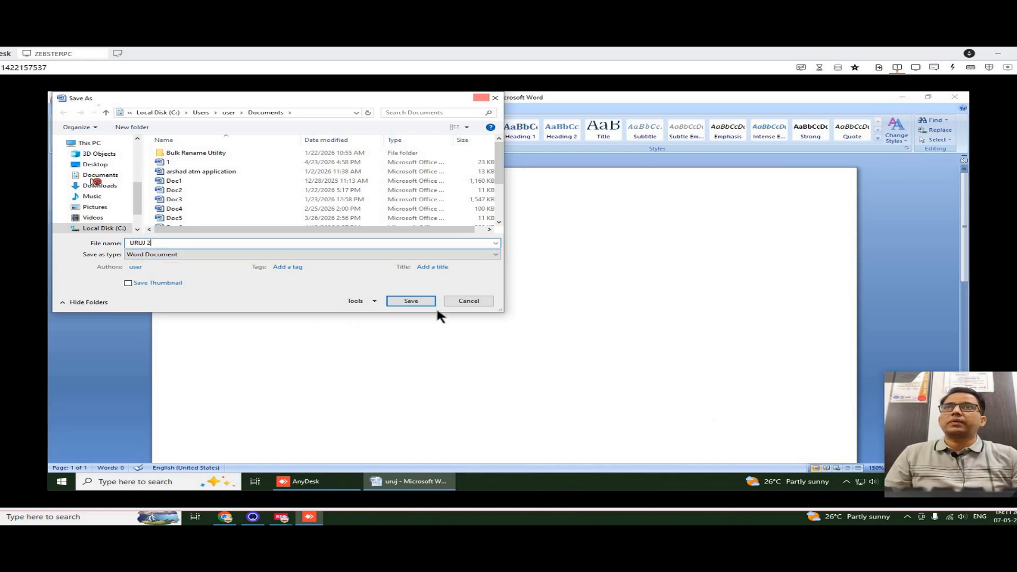
left_click(411, 301)
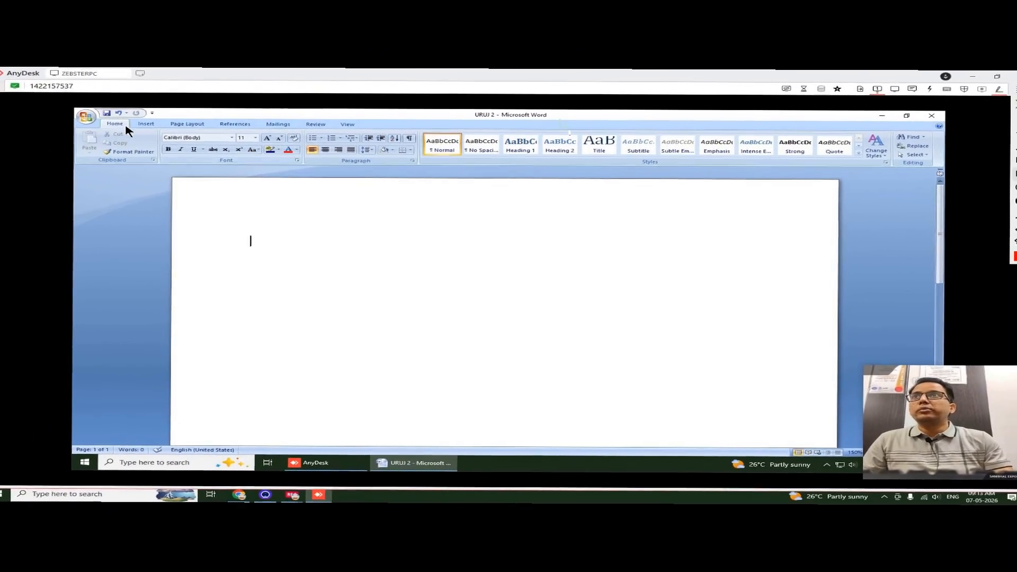
left_click_drag(108, 124, 330, 136)
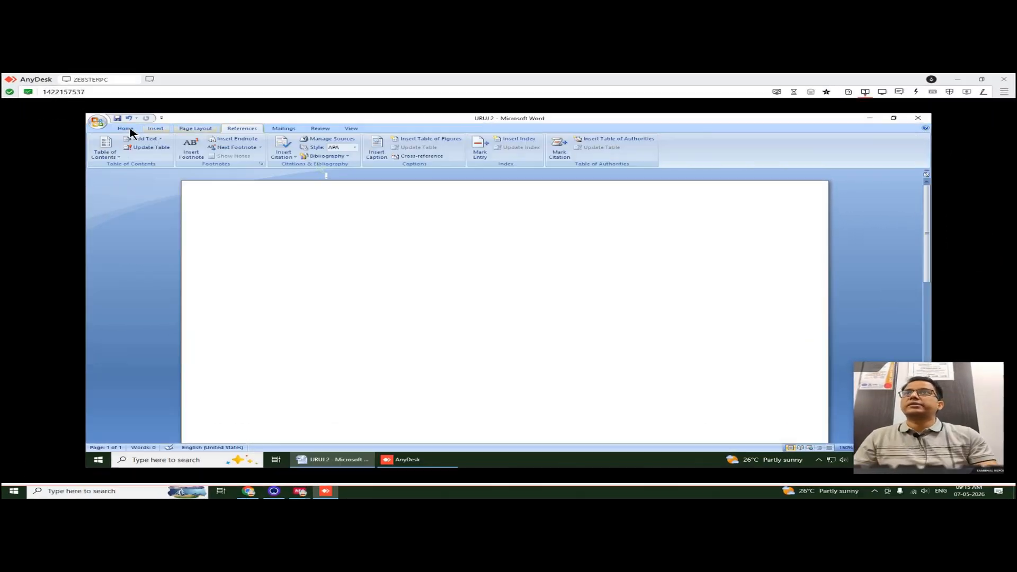
left_click(128, 128)
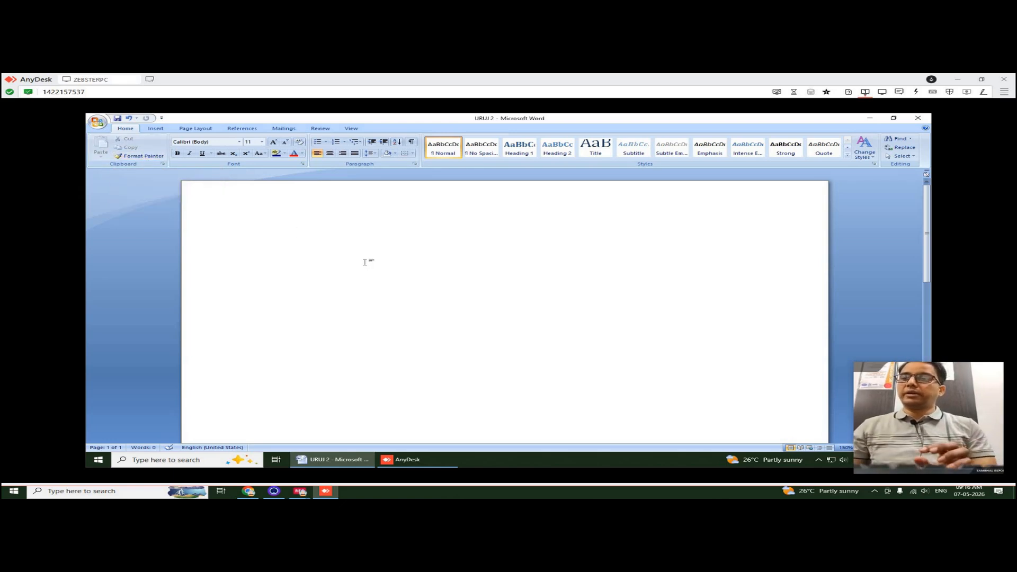
Write SAMBHAL EXPORT ACADEMY as the first line and leave an empty paragraph below it.
type("SA")
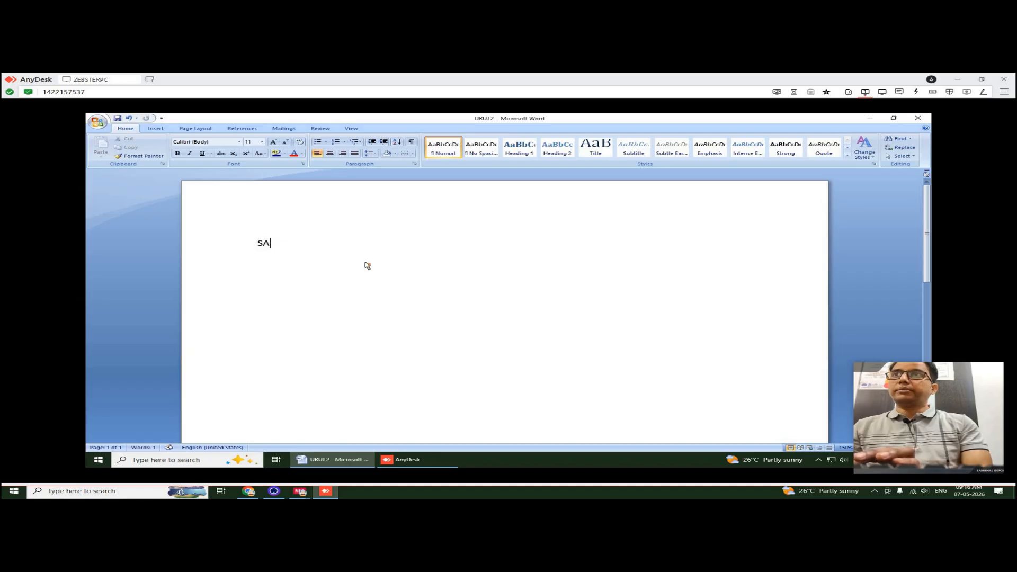
type("MBHAL EXPORT ACADEMY")
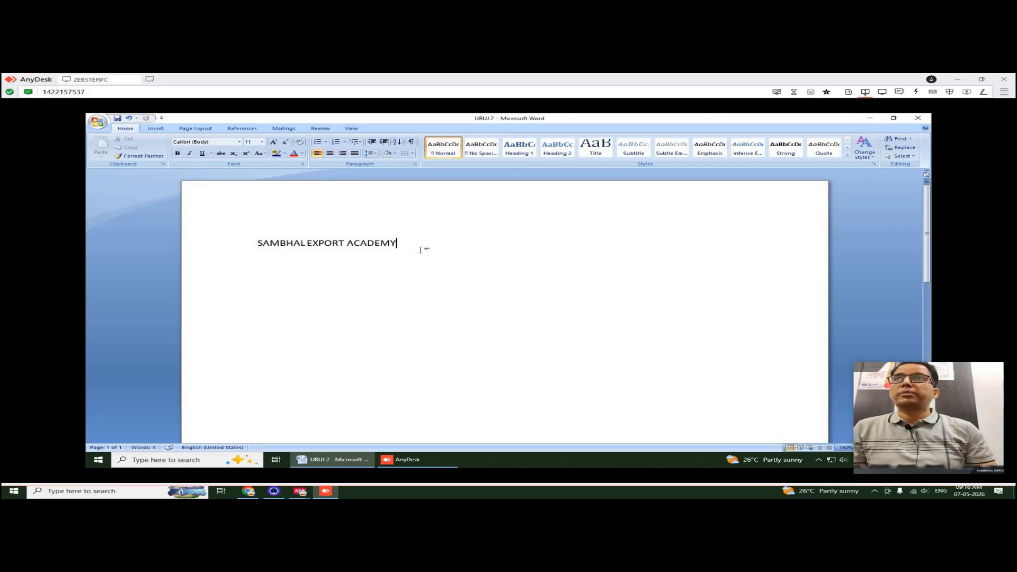
key("Return")
key("Return")
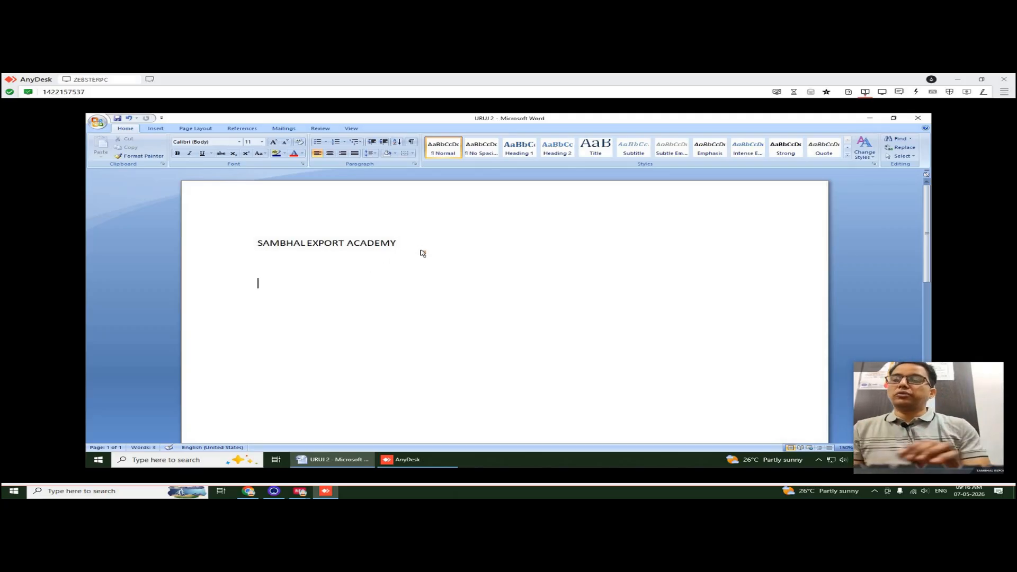
Write SAMBHAL COMPUTER CENER on the line below the empty paragraph.
type("SAM")
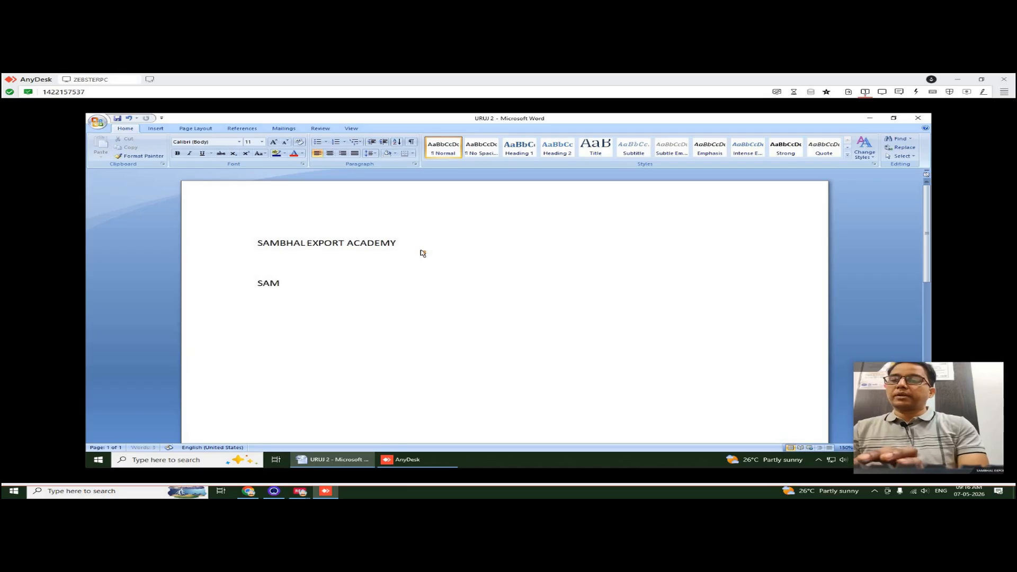
type("BHAL COMPUTER CENTE")
key("BackSpace")
key("BackSpace")
type("ER")
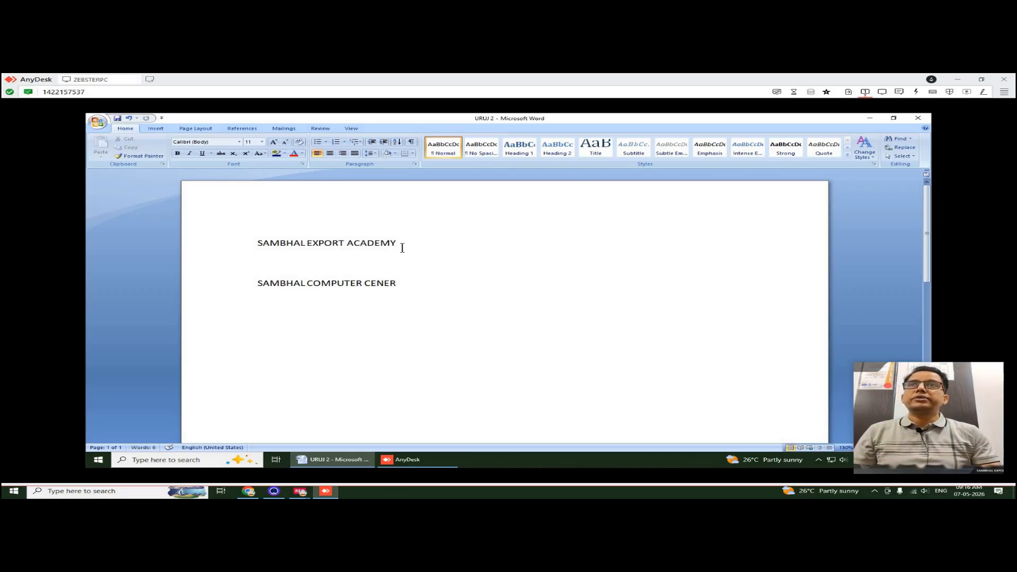
Select the line SAMBHAL EXPORT ACADEMY backwards from its end to its start, clearing the selection after each try.
left_click_drag(403, 245, 275, 242)
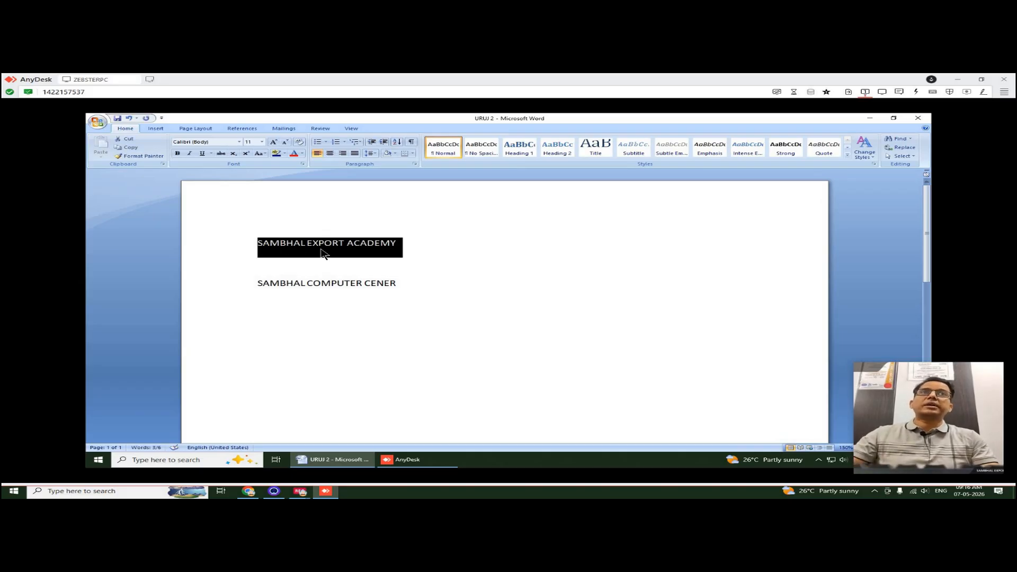
left_click(353, 254)
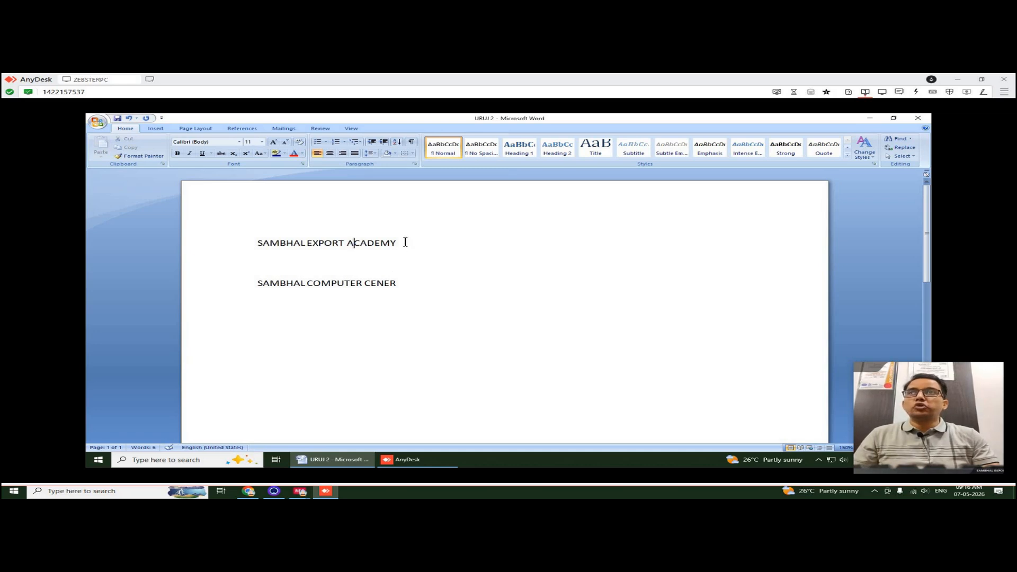
left_click_drag(405, 242, 291, 242)
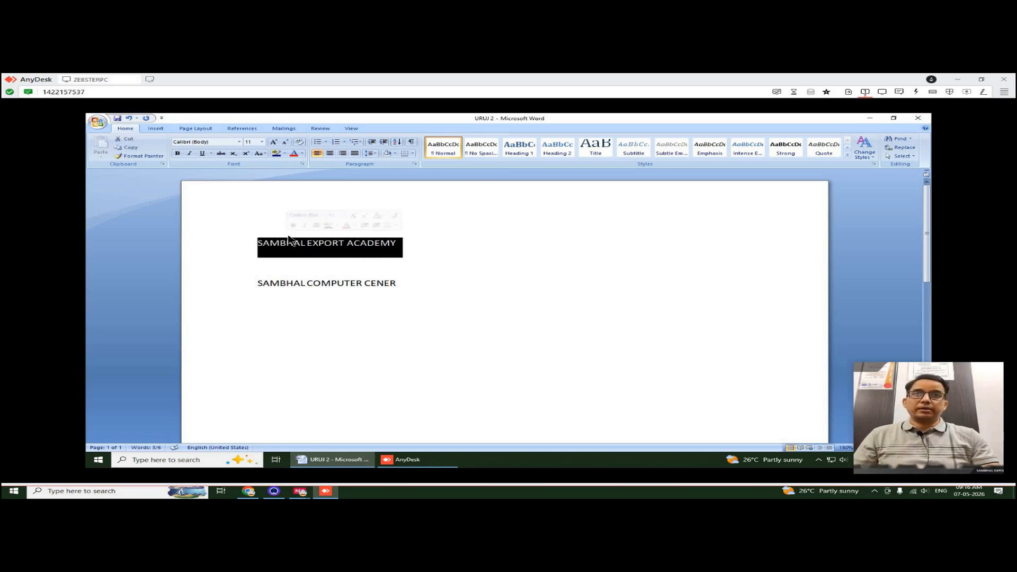
left_click(424, 256)
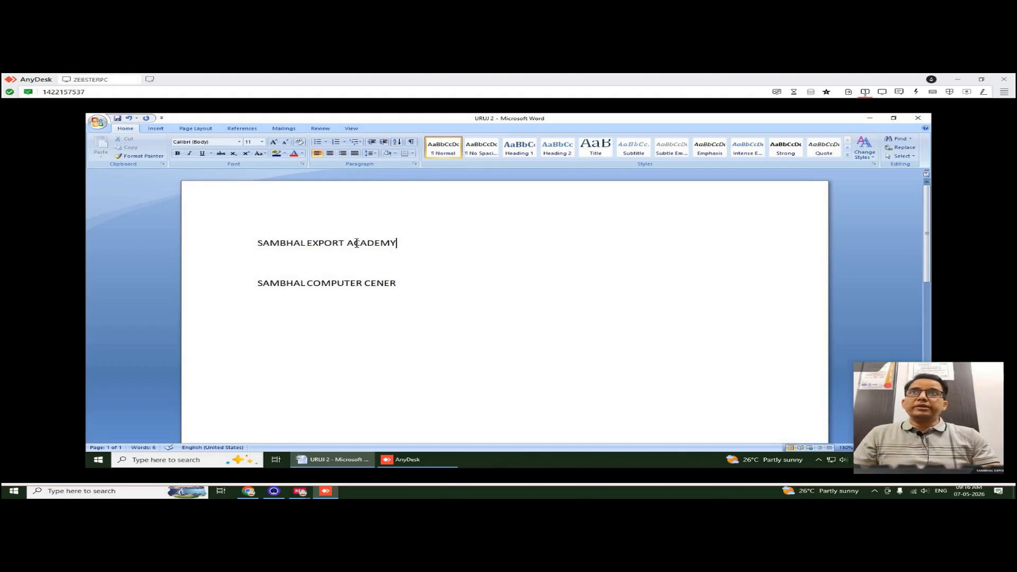
left_click_drag(356, 243, 257, 243)
left_click(321, 244)
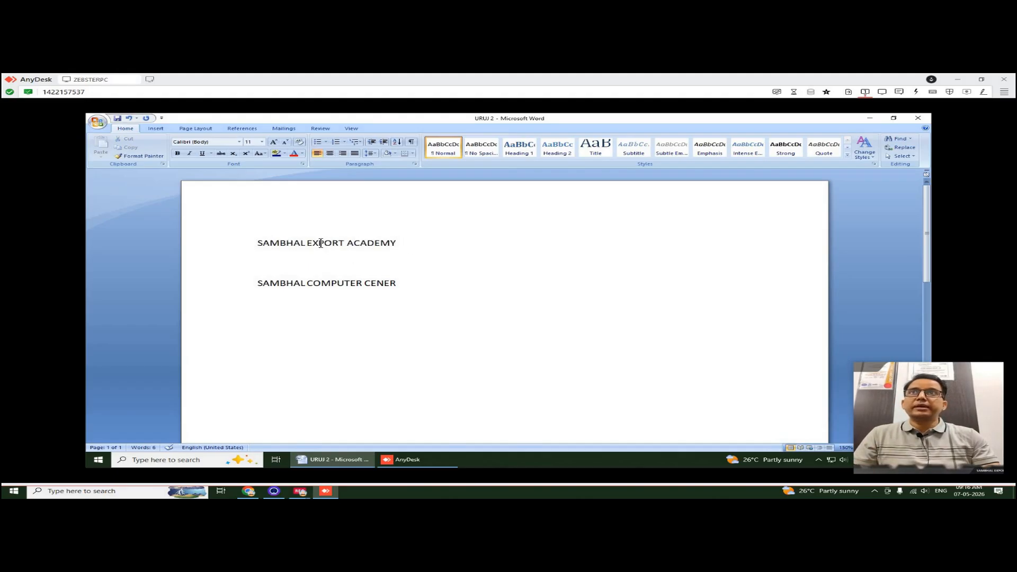
Select only the word EXPORT in the first line, and then the entire SAMBHAL EXPORT ACADEMY paragraph.
triple_click(320, 243)
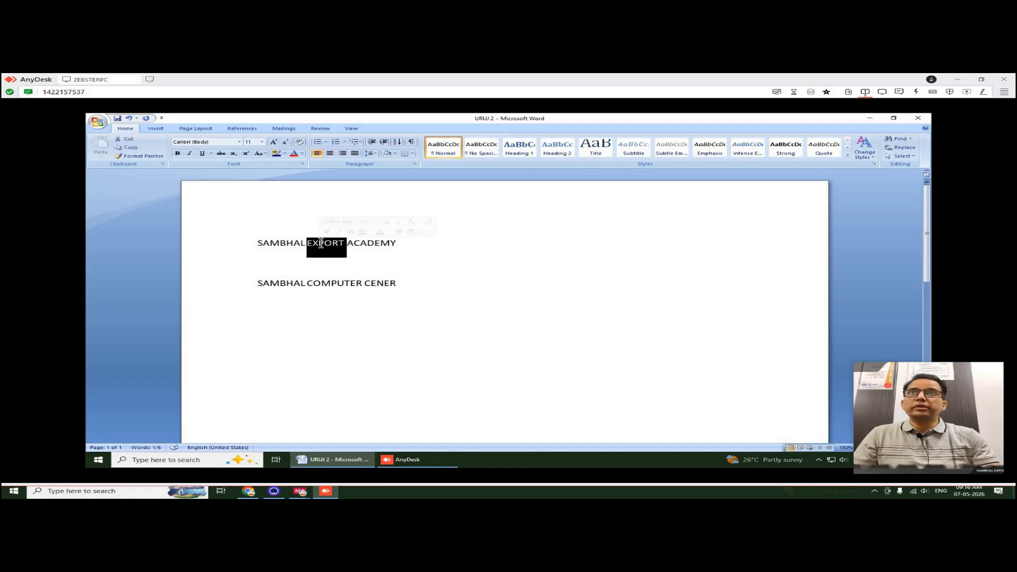
left_click(397, 245)
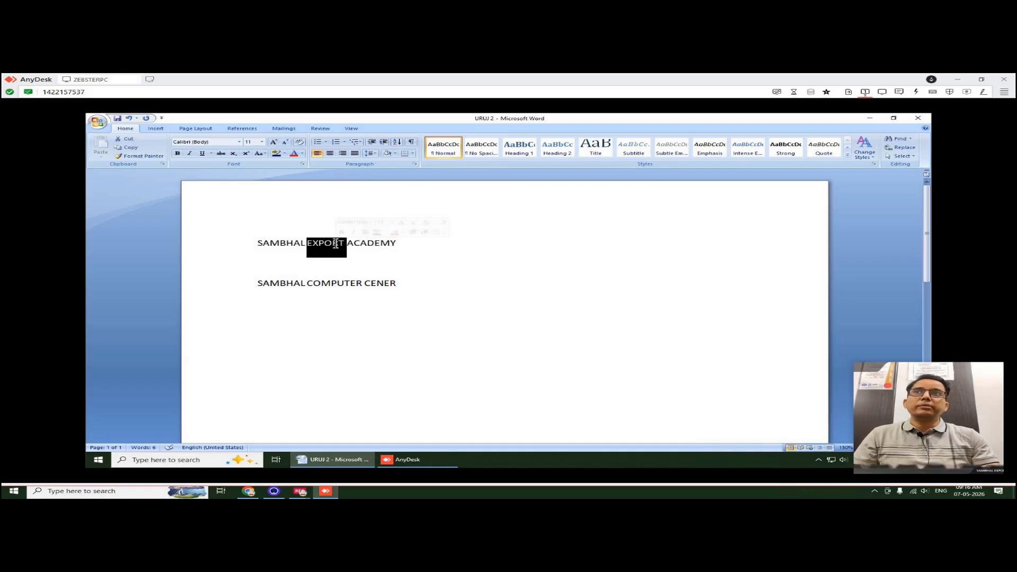
triple_click(335, 244)
left_click(376, 245)
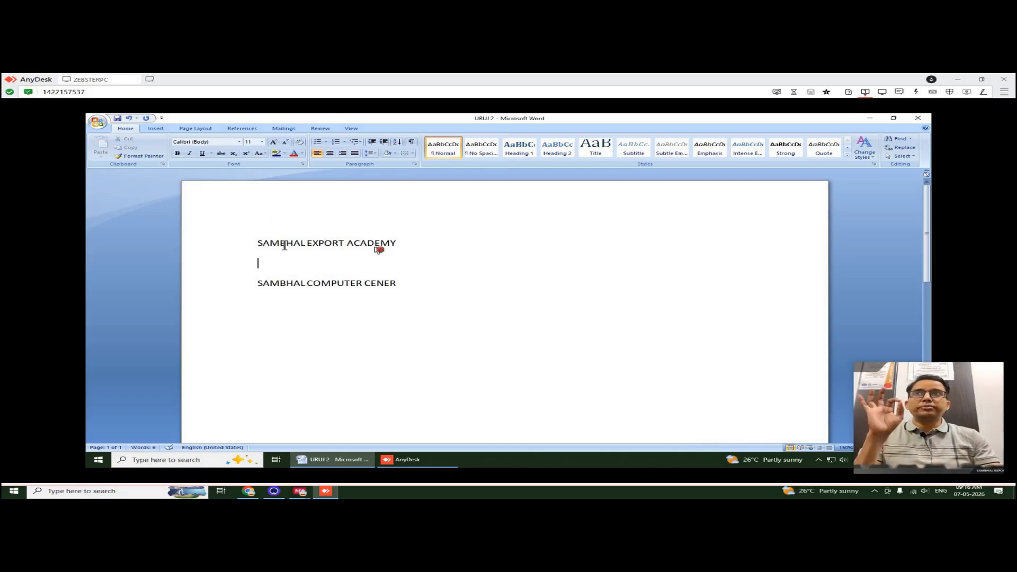
triple_click(319, 240)
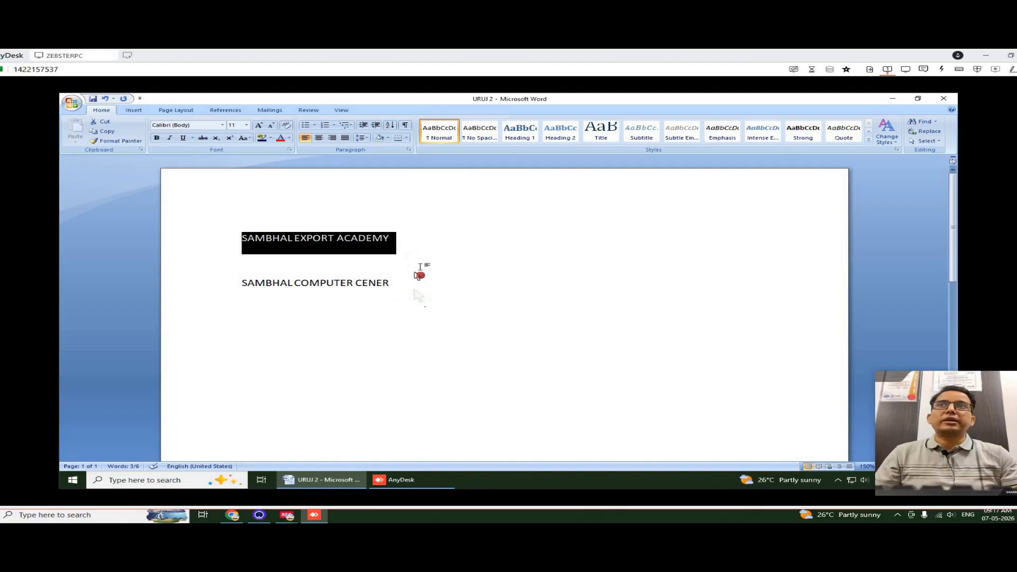
Select SAMBHAL EXPORT ACADEMY one character at a time, from the end of the line back to its beginning.
left_click(396, 239)
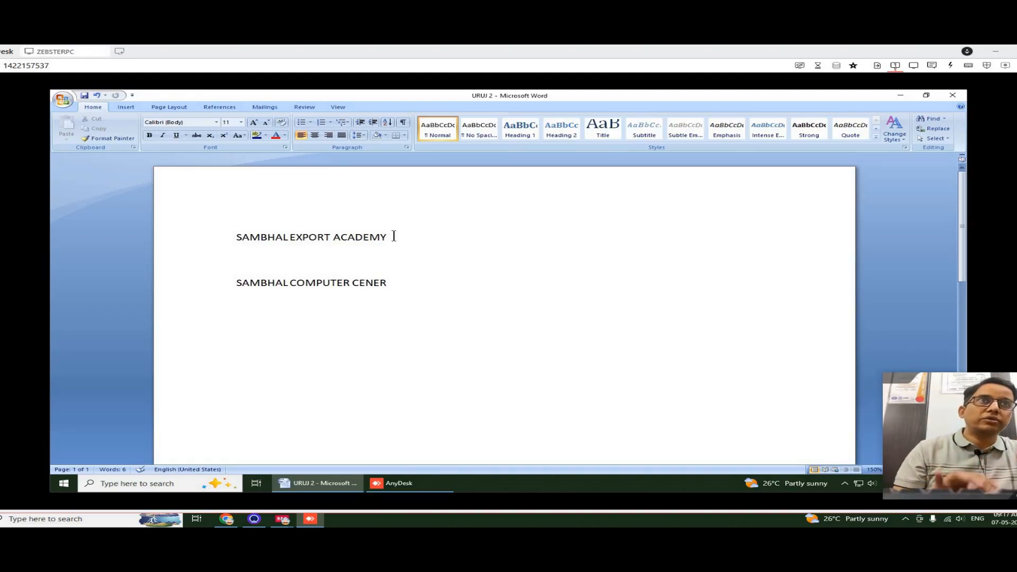
key("shift+Left")
key("shift+Left")
key("shift+Left")
key("shift+Left")
key("shift+Left")
key("shift+Left")
key("shift+Left")
key("shift+Left")
key("shift+Left")
key("shift+Left")
key("shift+Left")
key("shift+Left")
key("shift+Left")
key("shift+Left")
key("shift+Left")
key("shift+Left")
key("shift+Left")
key("shift+Left")
key("shift+Left")
key("shift+Left")
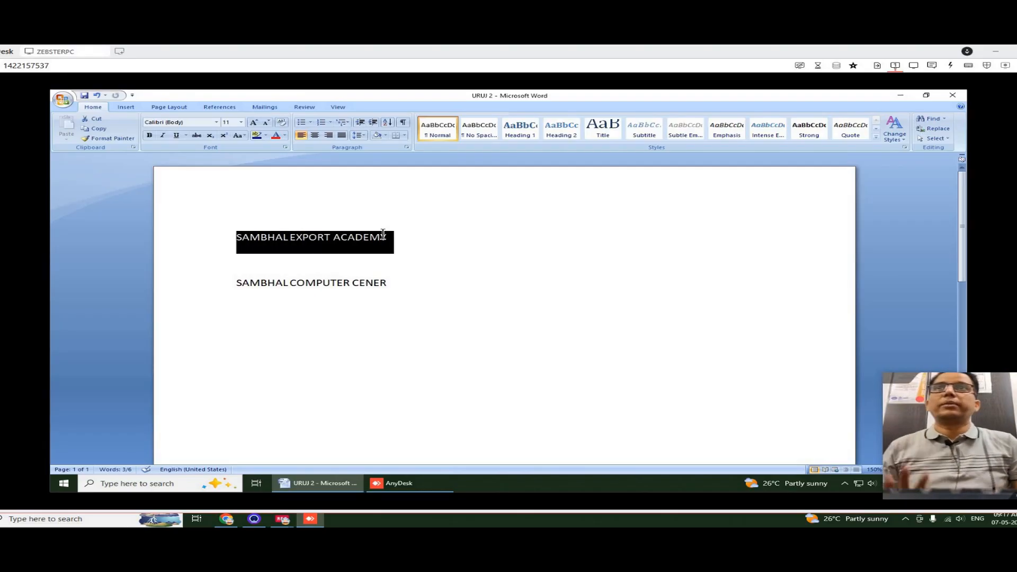
Select the first line backwards one character at a time, from its end to the letters AL in SAMBHAL.
left_click(395, 234)
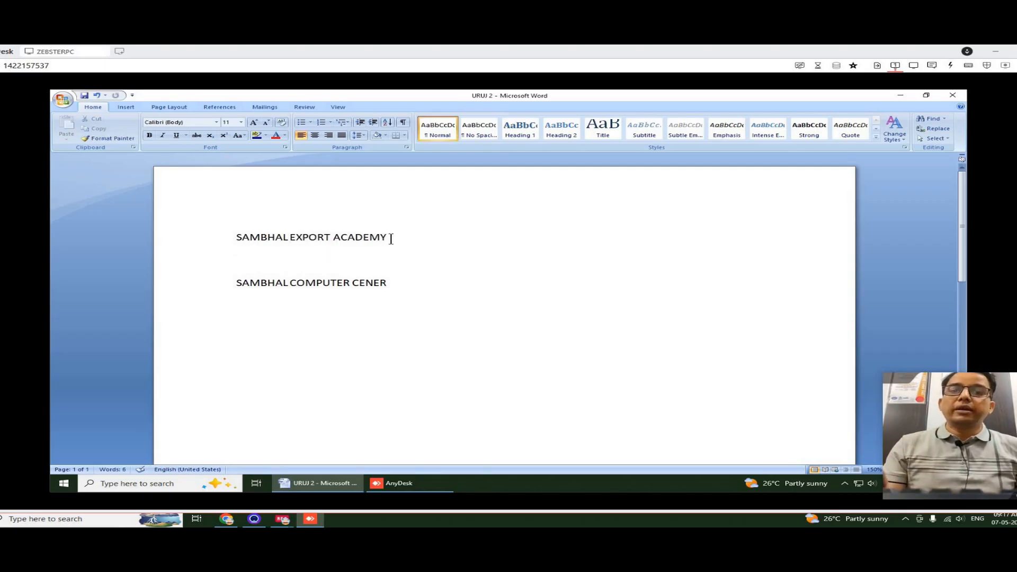
key("shift+Left")
key("shift+Left")
key("shift+Left")
key("shift+Left")
key("shift+Left")
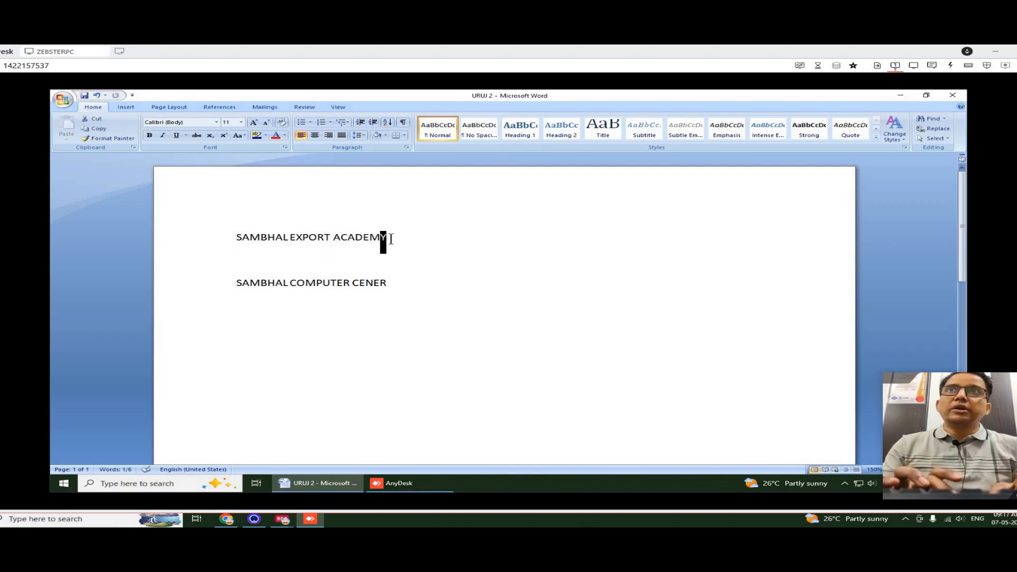
key("shift+Left")
key("shift+Left")
key("shift+Left")
key("shift+Left")
key("shift+Left")
key("shift+Left")
key("shift+Left")
key("shift+Left")
key("shift+Left")
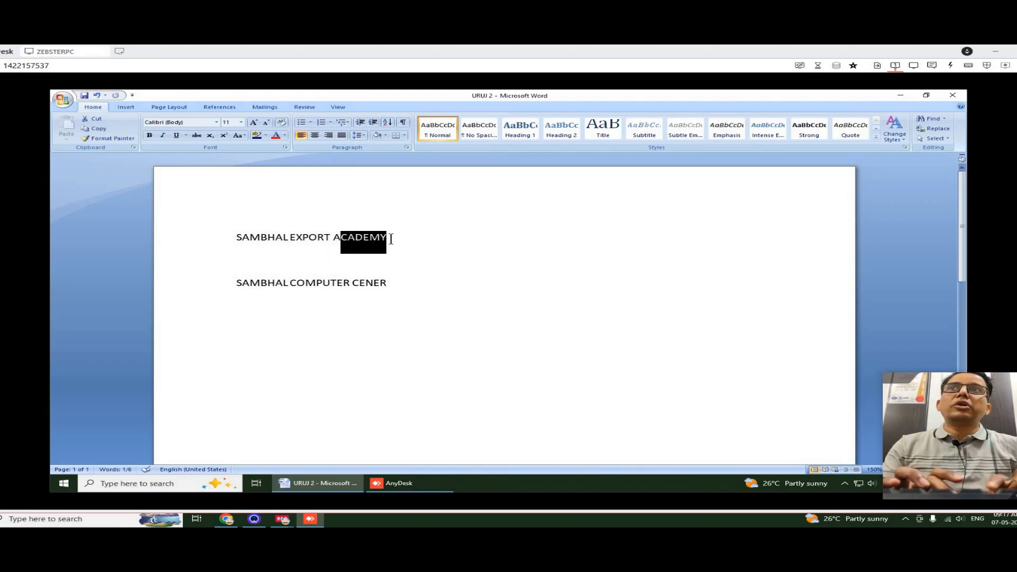
key("shift+Left")
key("shift+Left")
key("shift+Left")
key("shift+Left")
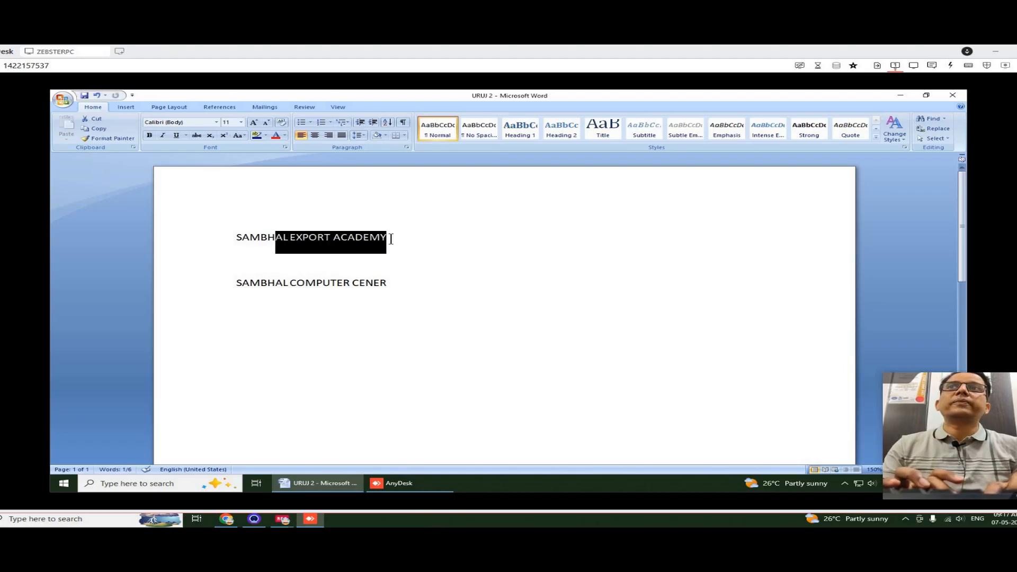
Shrink the selection character by character back towards the end of ACADEMY, and clear it.
key("shift+Right")
key("shift+Right")
key("shift+Right")
key("shift+Right")
key("shift+Right")
key("shift+Right")
key("shift+Right")
key("shift+Right")
key("shift+Right")
key("shift+Right")
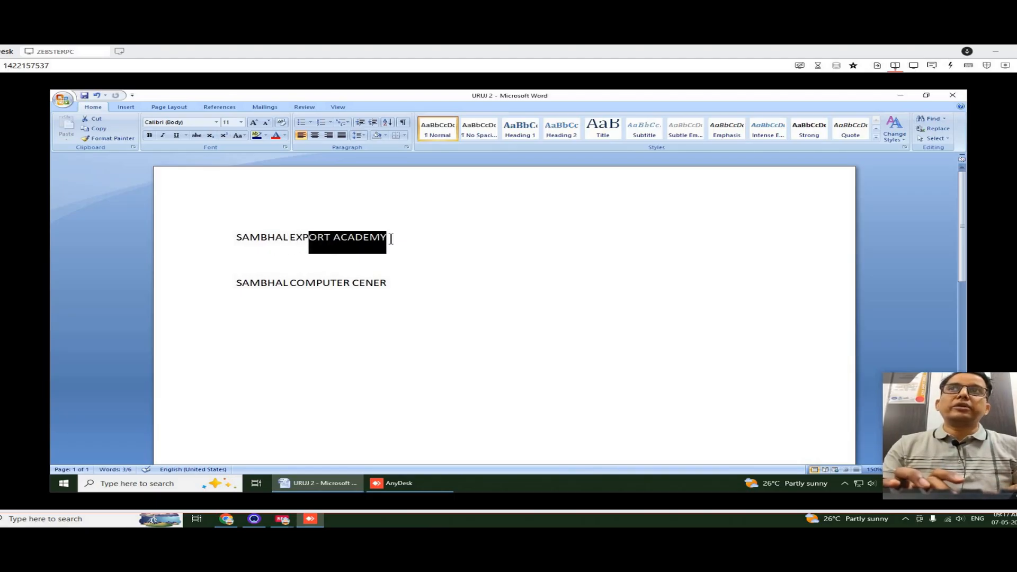
key("Right")
Select SAMBHAL EXPORT one character at a time from the start of the first line, and clear the selection.
left_click(237, 239)
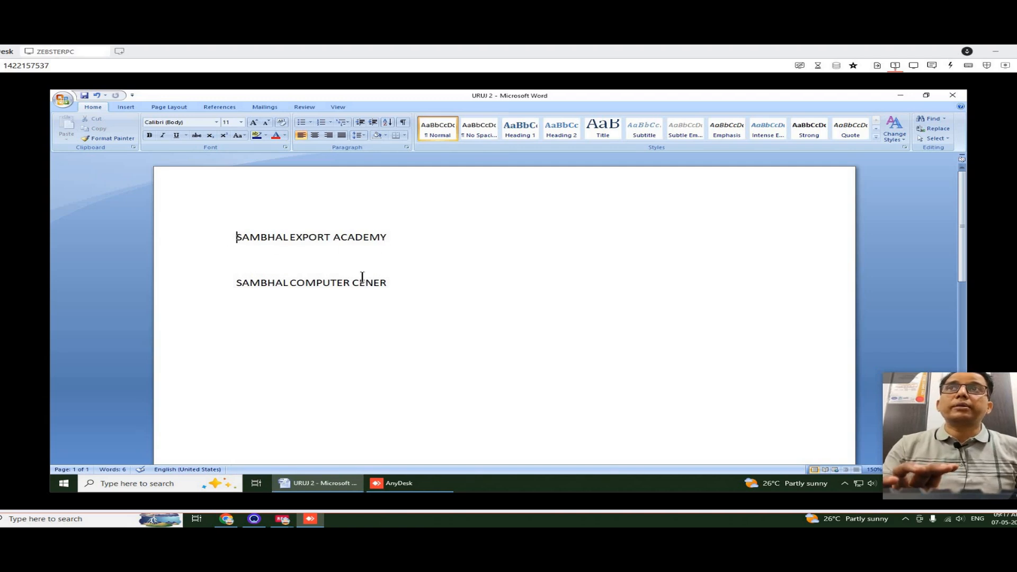
key("shift+Right")
key("shift+Right")
key("shift+Right")
key("shift+Right")
key("shift+Right")
key("shift+Right")
key("shift+Right")
key("shift+Right")
key("shift+Right")
key("shift+Right")
key("shift+Right")
key("shift+Right")
key("shift+Right")
key("shift+Right")
key("shift+Right")
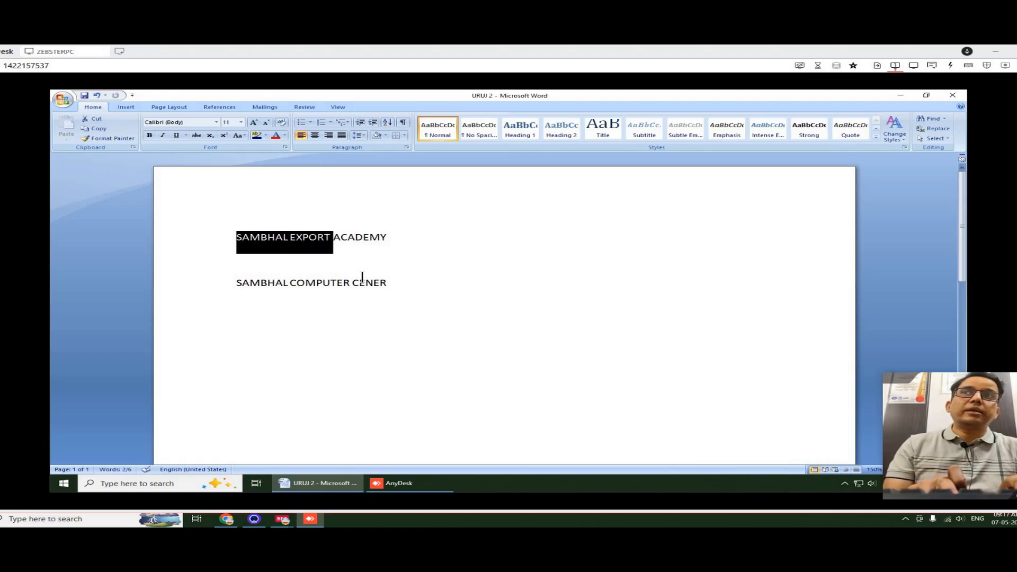
left_click(372, 272)
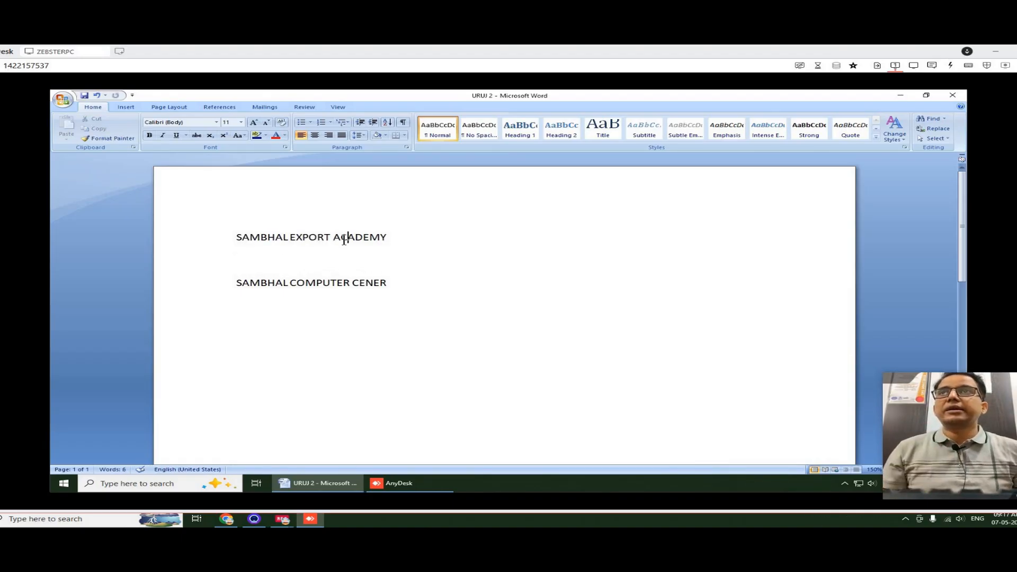
Set the font of the entire SAMBHAL EXPORT ACADEMY paragraph to Blackoak Std.
triple_click(348, 237)
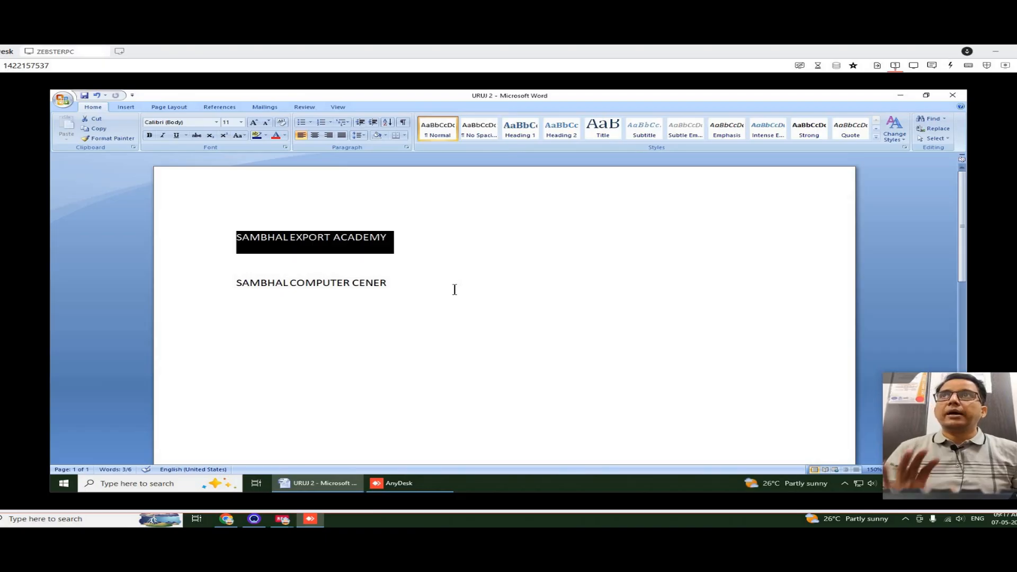
left_click(217, 123)
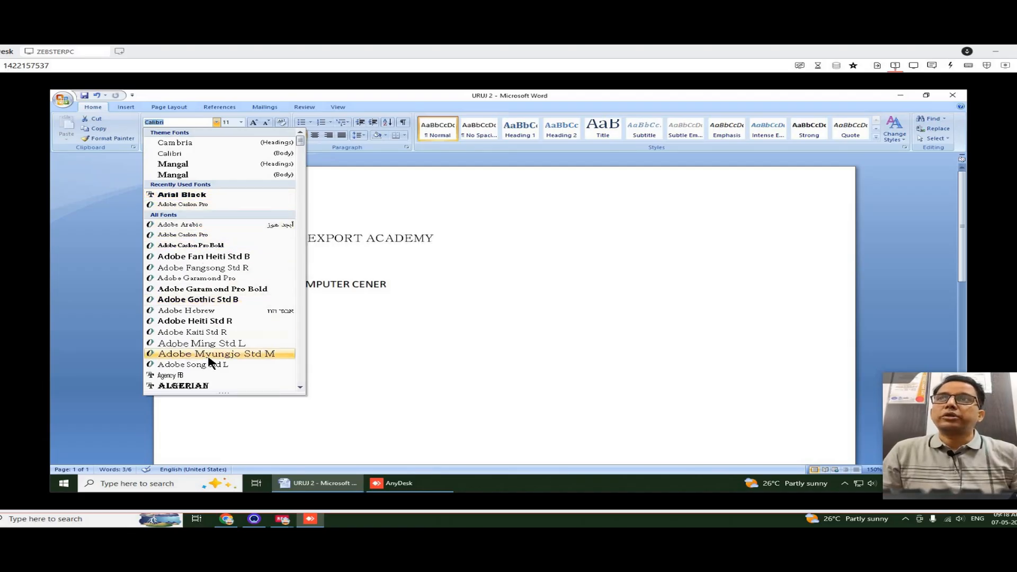
scroll(217, 350, "down", 5)
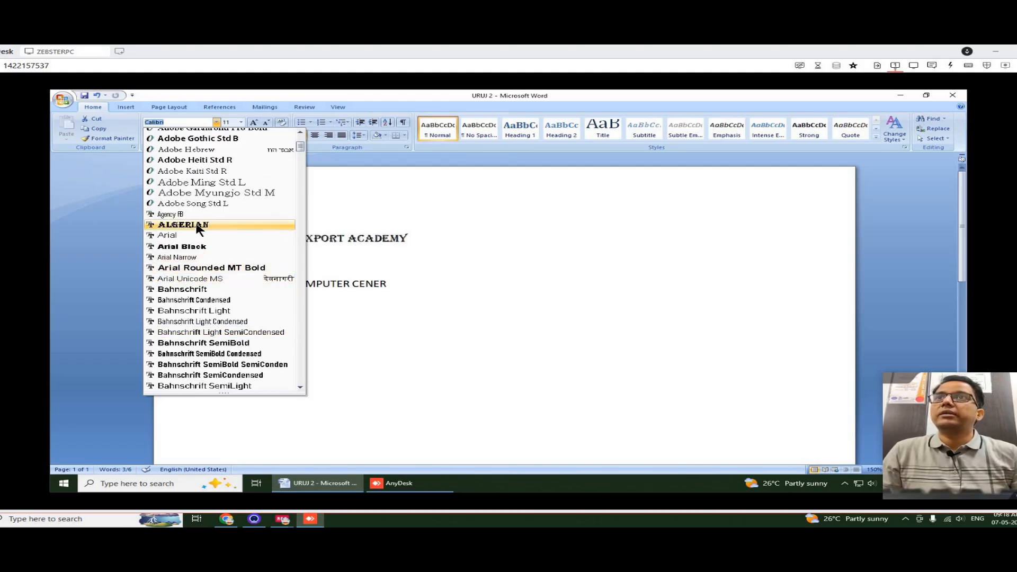
scroll(212, 312, "down", 5)
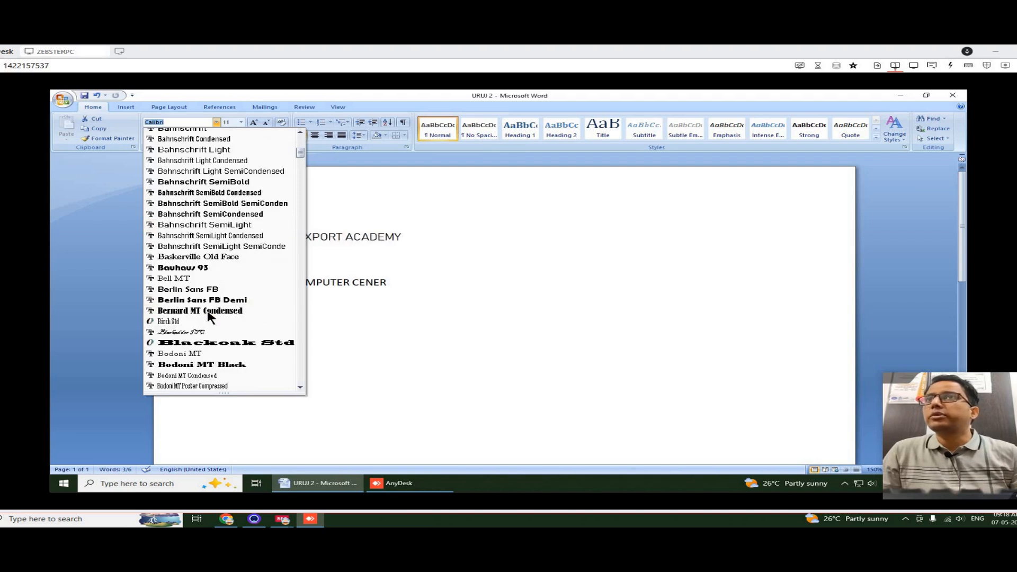
left_click(240, 343)
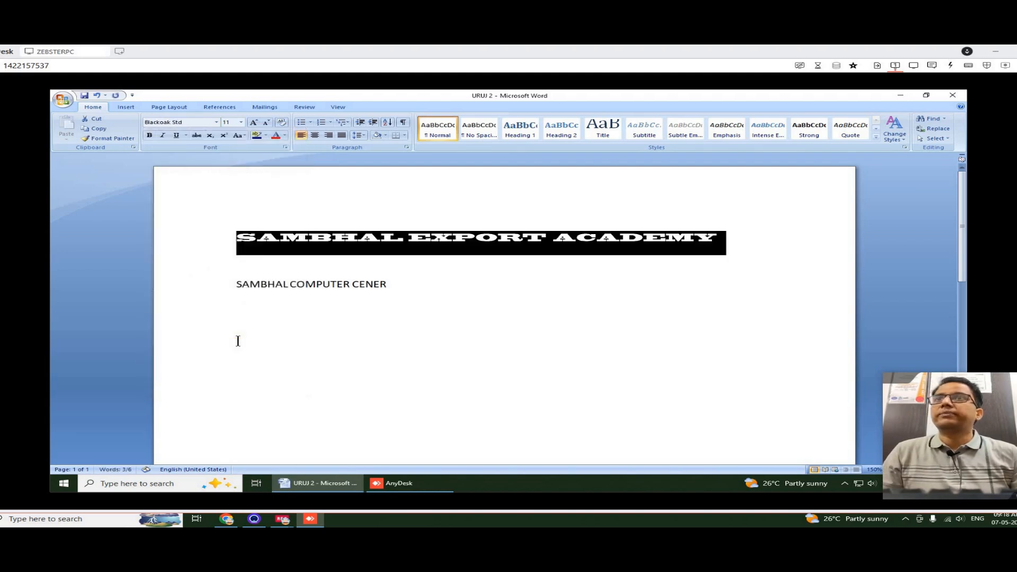
left_click(436, 328)
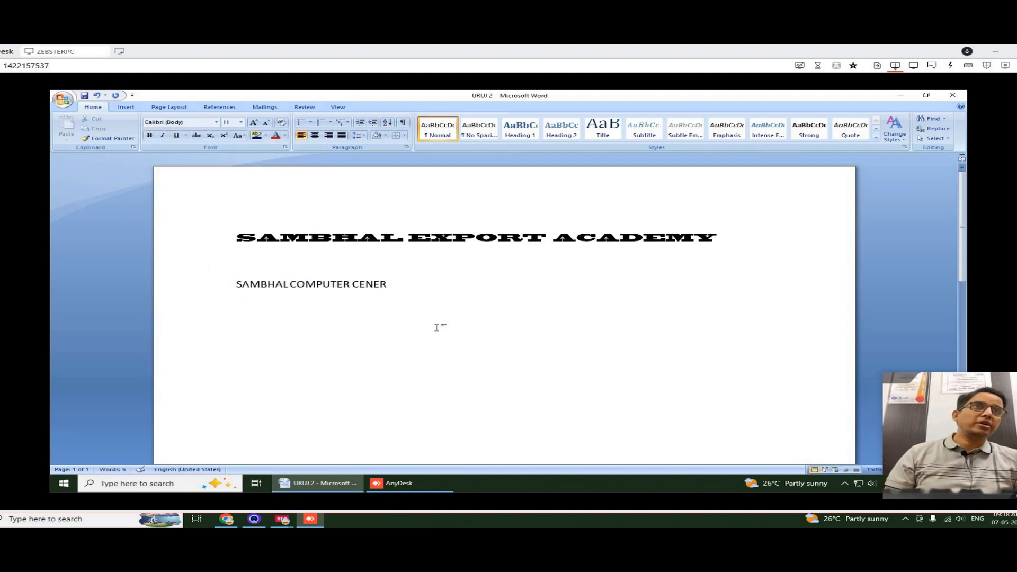
Set the font size of the SAMBHAL EXPORT ACADEMY paragraph to 12.
triple_click(479, 240)
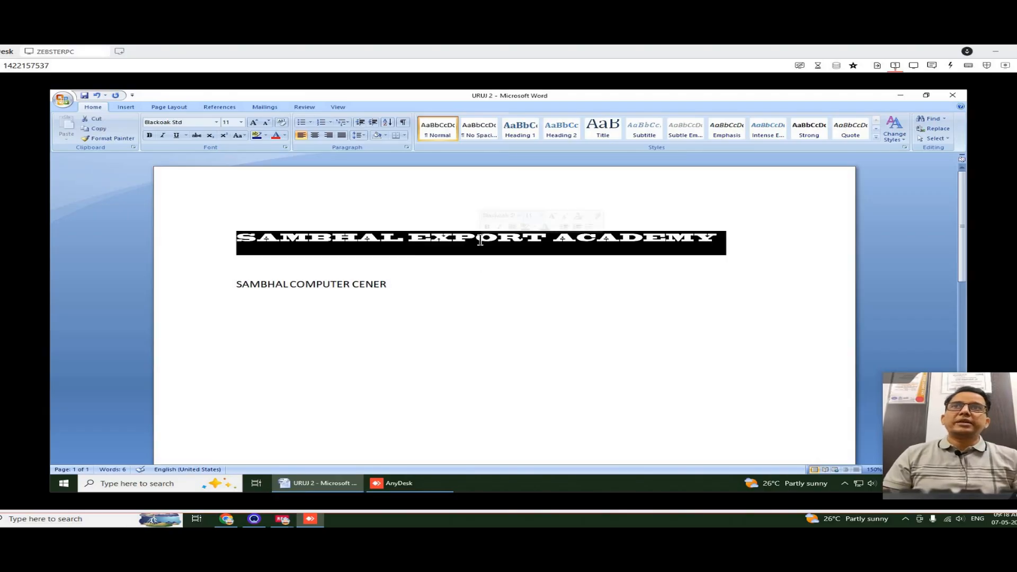
left_click(241, 122)
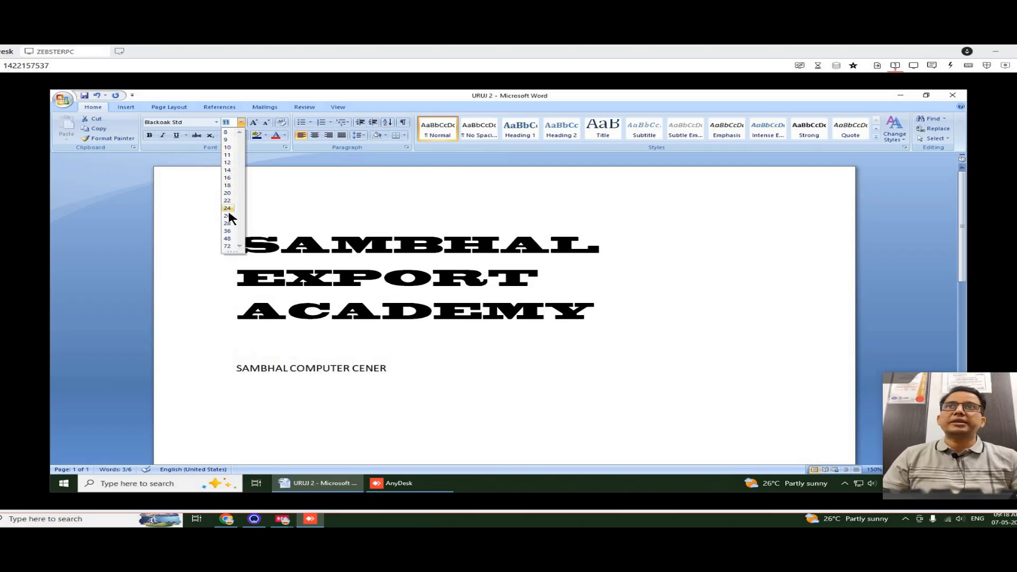
left_click(228, 164)
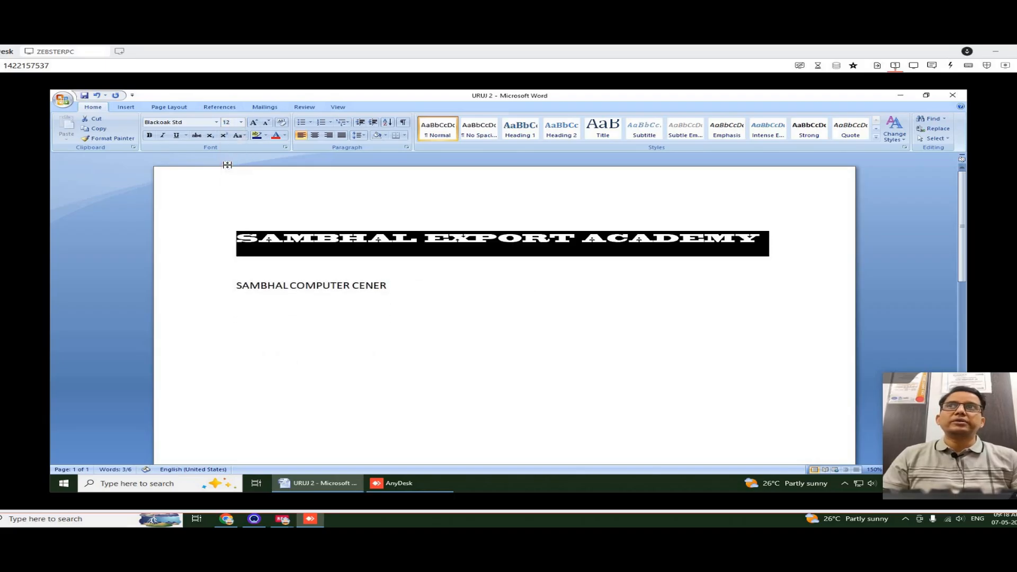
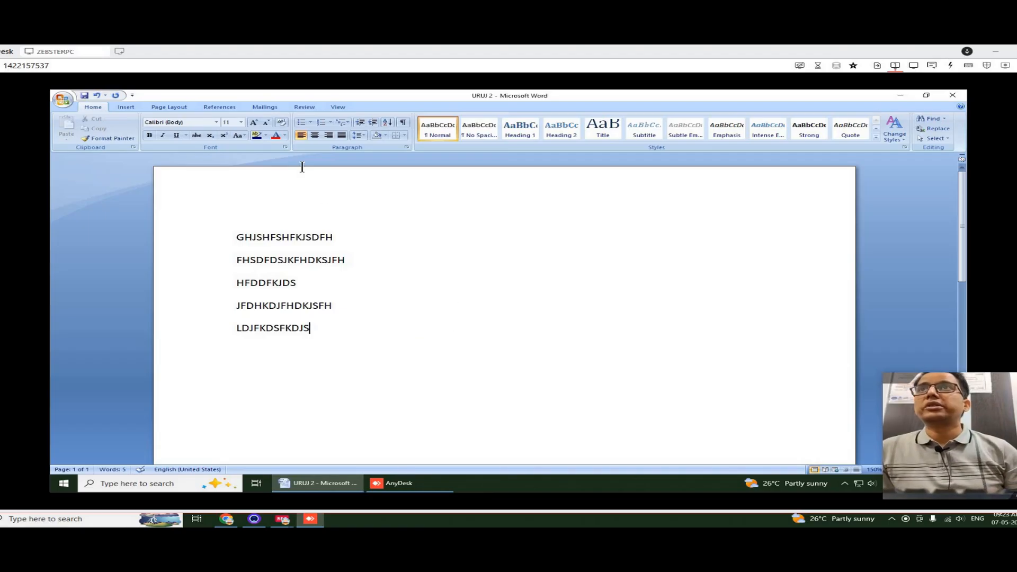
Define a new picture bullet with the red X image and apply it to all five lines of text.
left_click(311, 124)
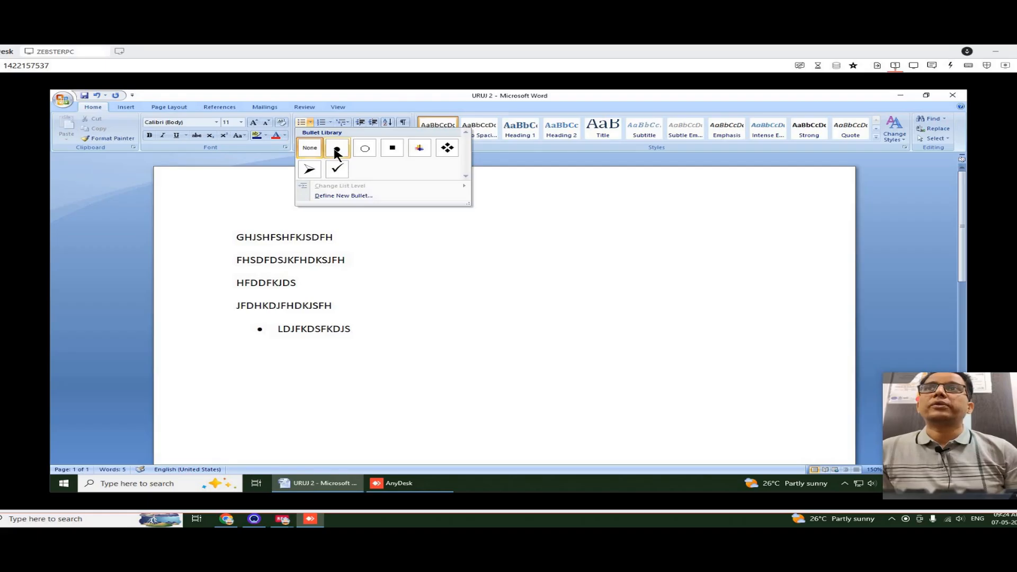
left_click(430, 288)
left_click_drag(332, 327, 225, 233)
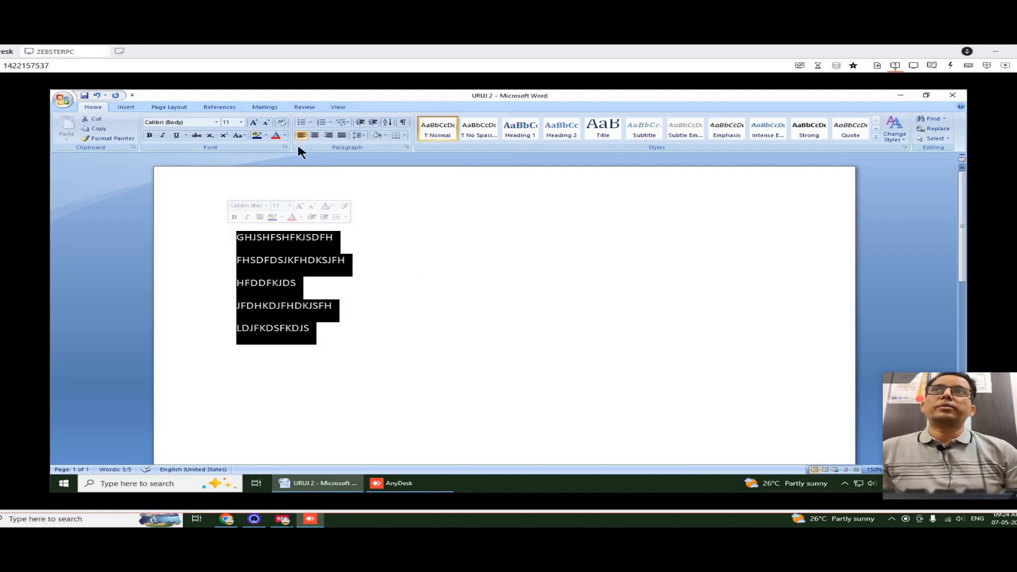
left_click(311, 123)
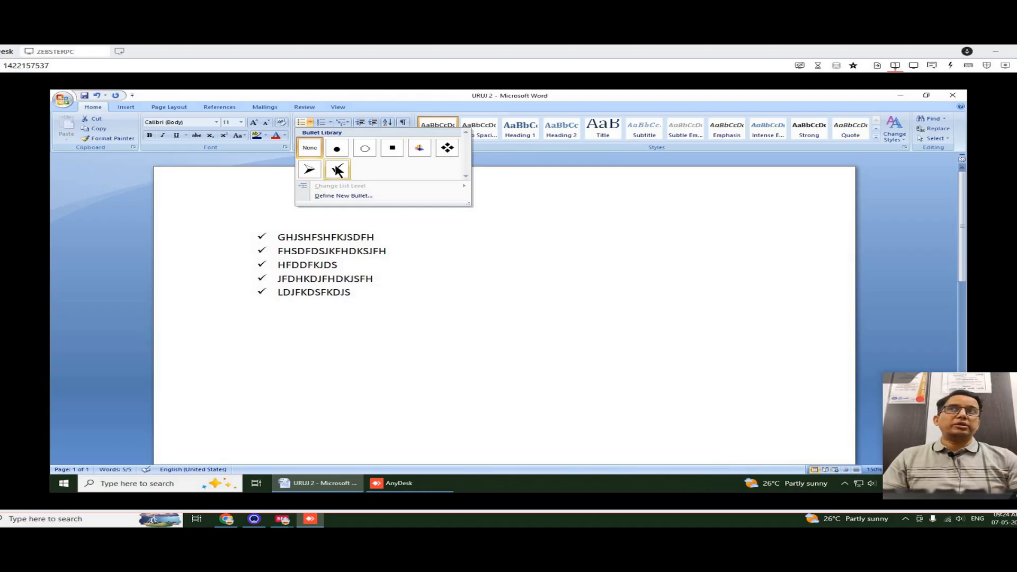
left_click(348, 197)
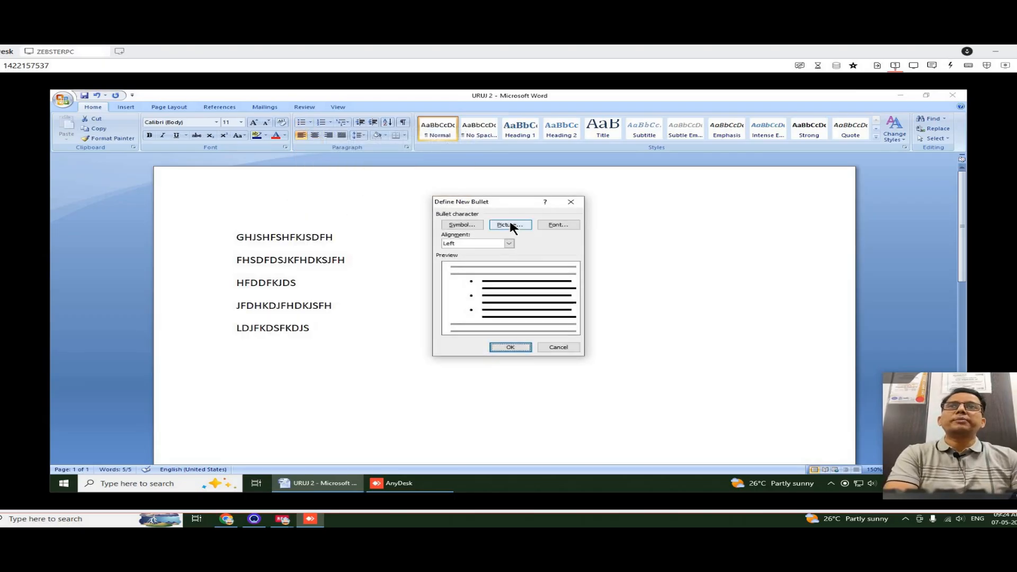
left_click(510, 224)
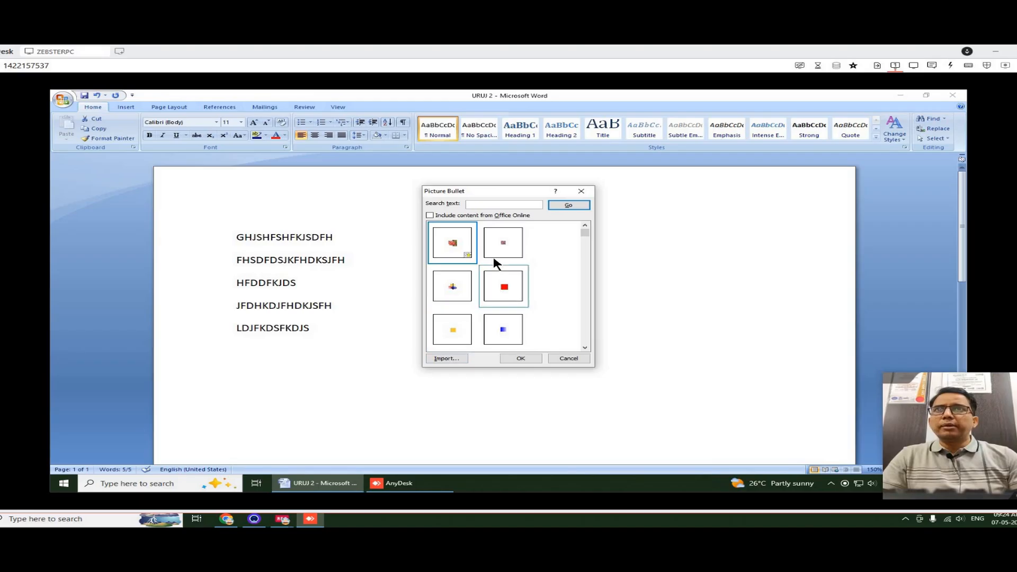
scroll(509, 291, "down", 2)
left_click(553, 287)
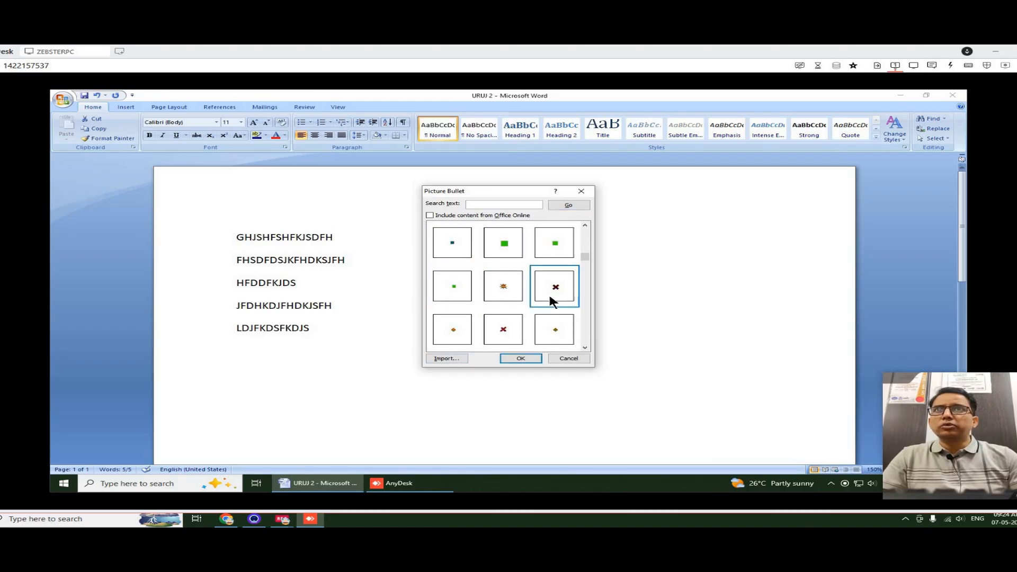
left_click(504, 330)
left_click(521, 358)
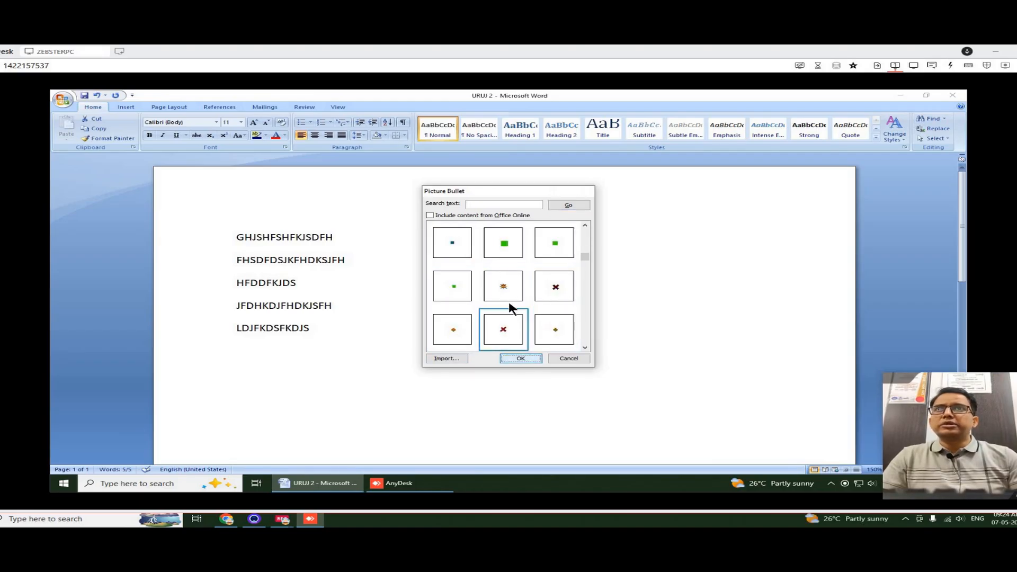
left_click(500, 348)
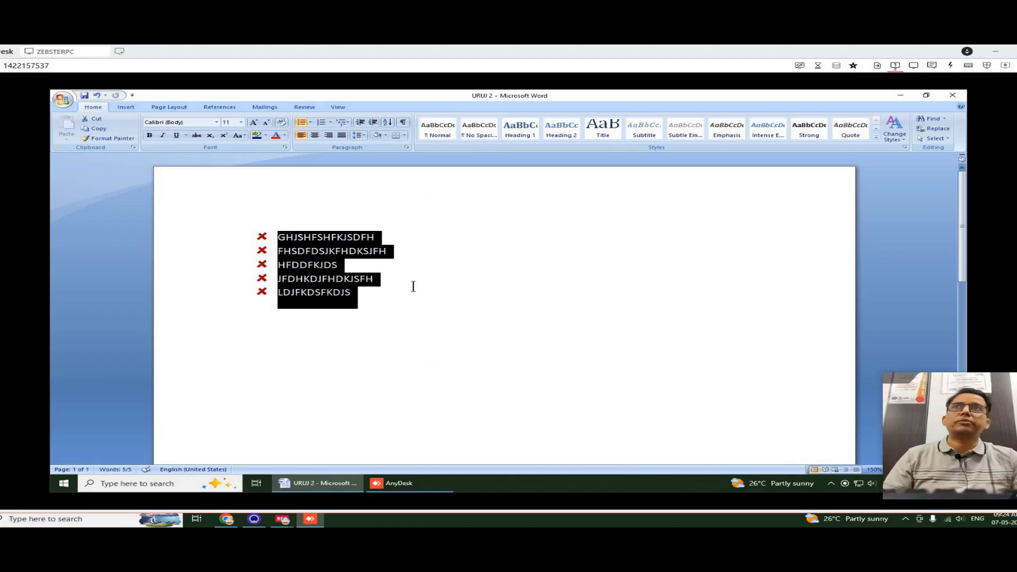
Remove the bullets from the five lines, and preview Roman numeral numbering on them without applying it.
left_click(311, 123)
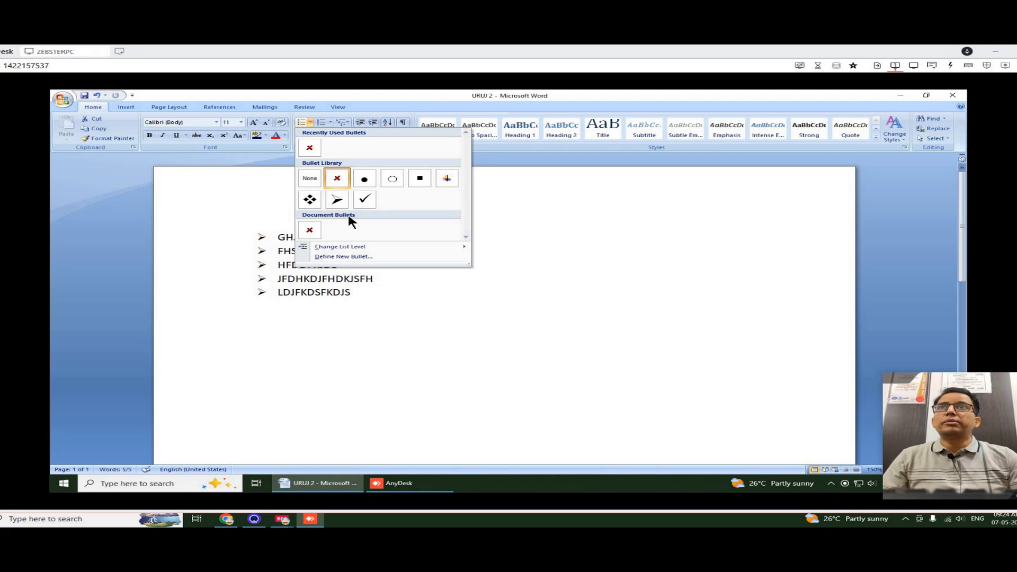
left_click(311, 179)
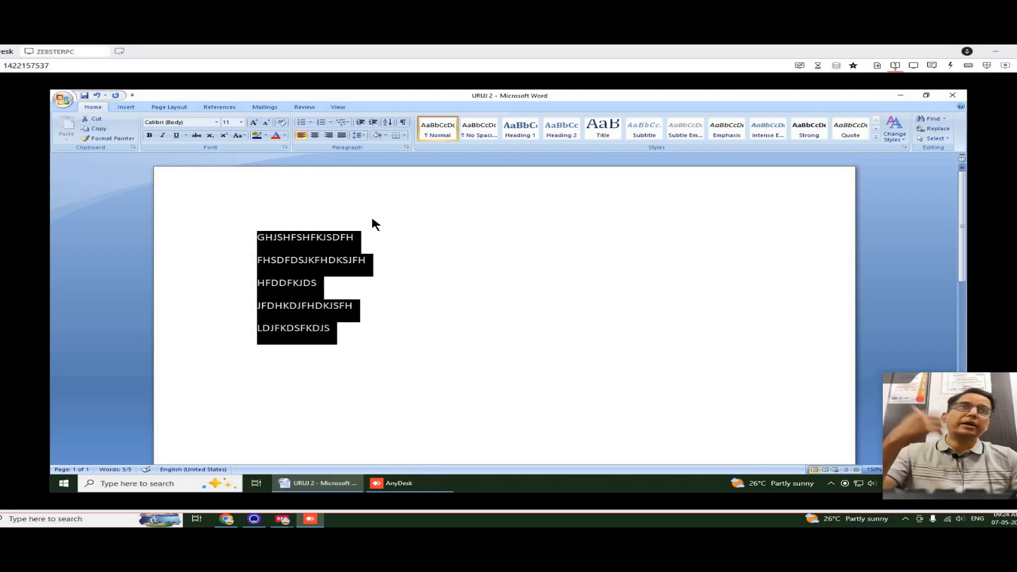
left_click(331, 124)
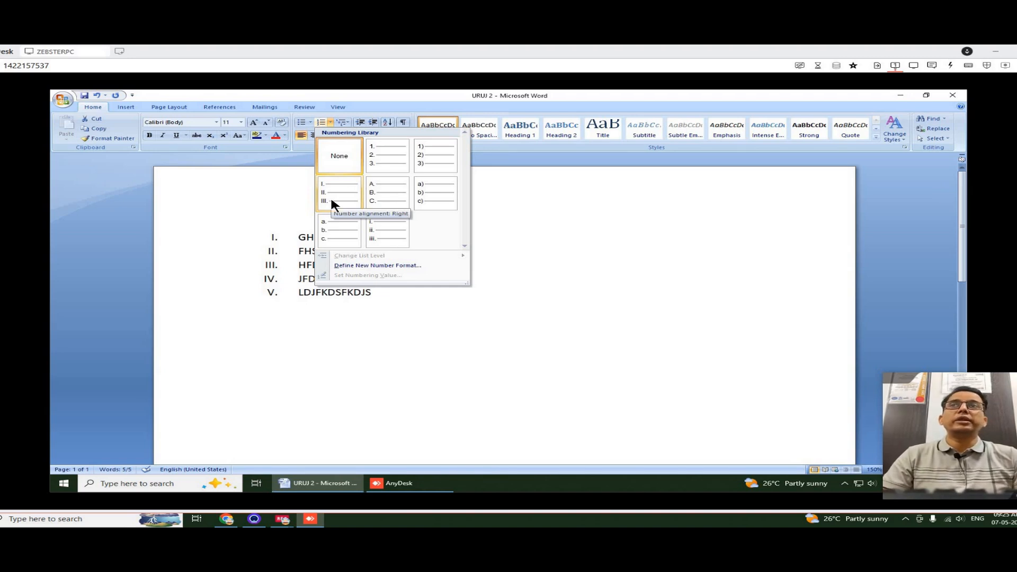
left_click(381, 339)
Enter the ordinals 1ST, 2ND and 3RD on separate lines below the five lines of text, leaving a blank line between.
left_click(388, 337)
key("Return")
key("Return")
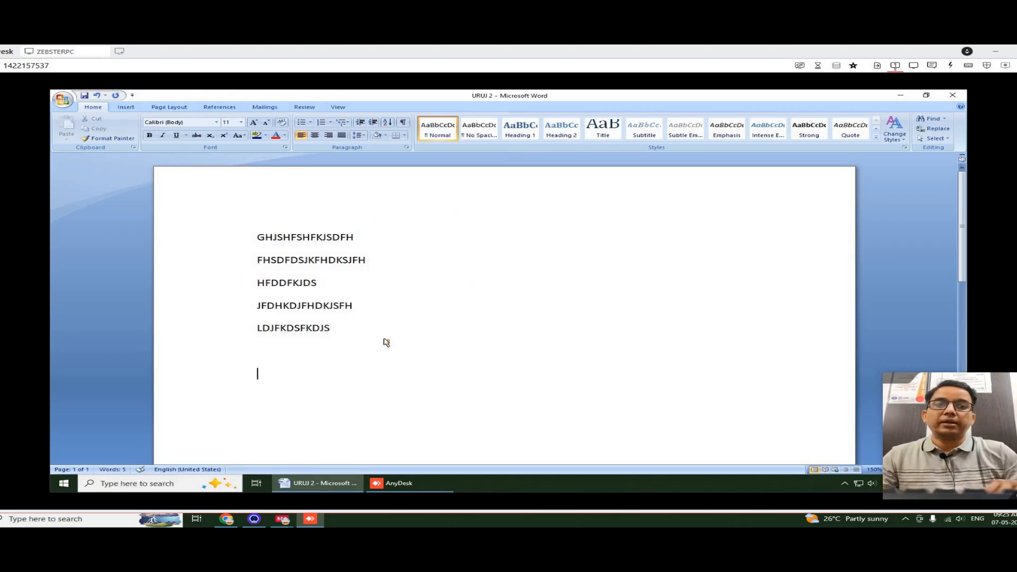
type("1ST")
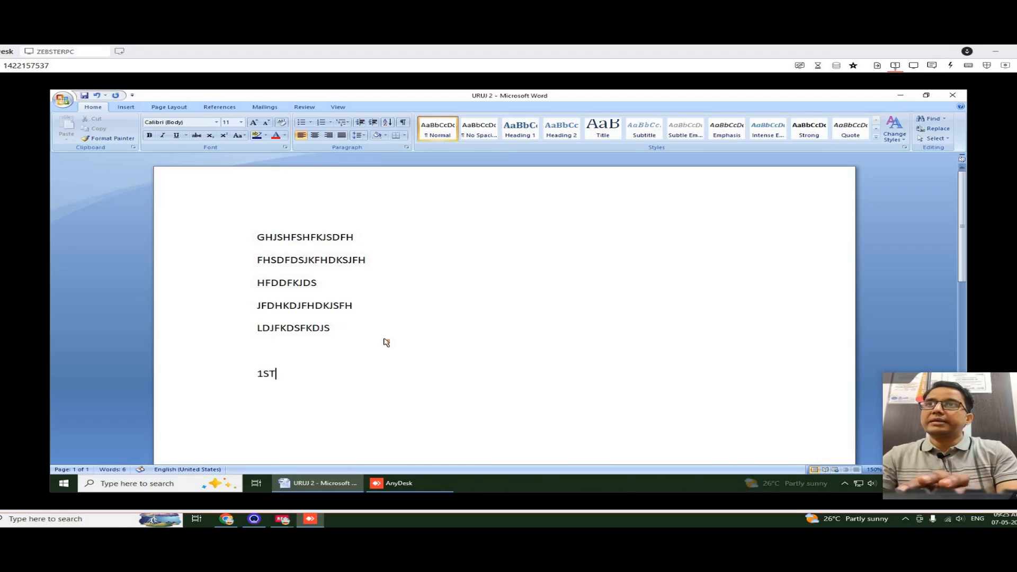
key("Return")
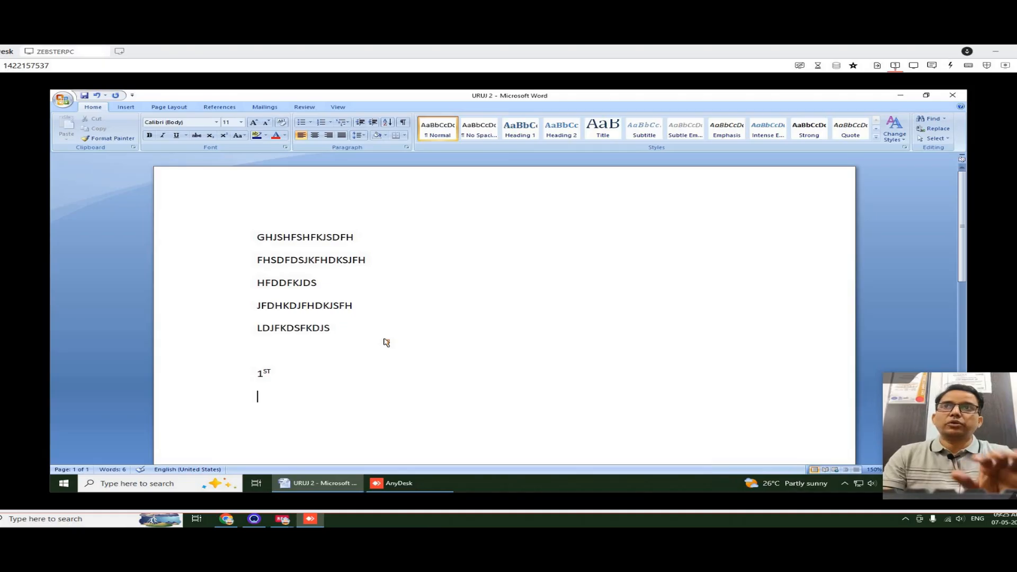
type("2")
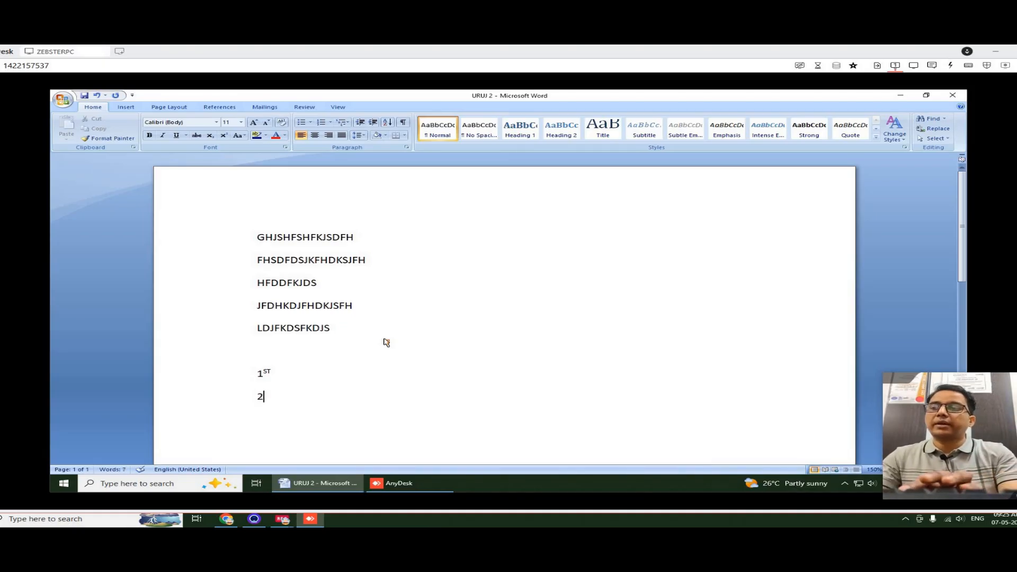
type("ND")
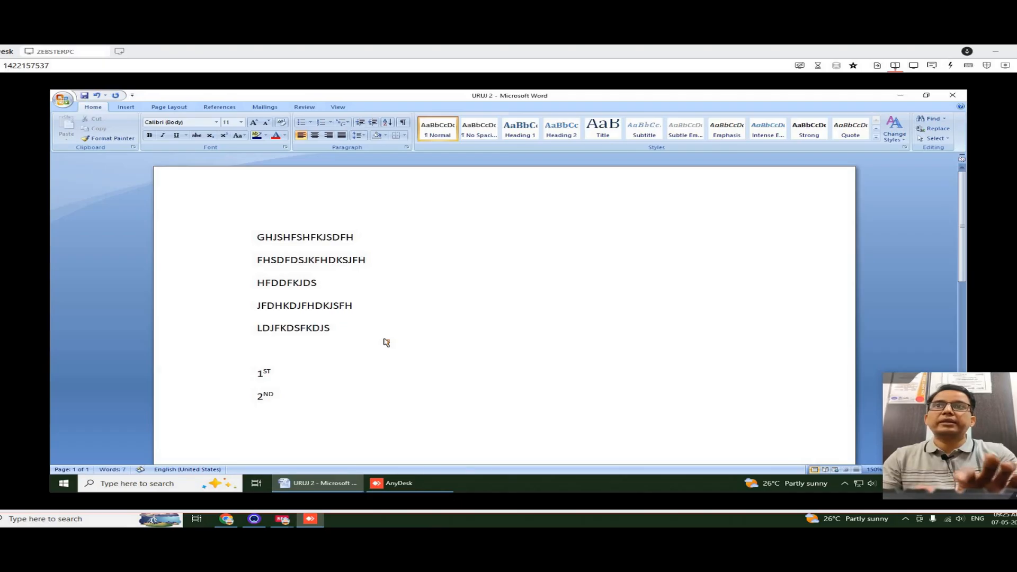
type(" 3")
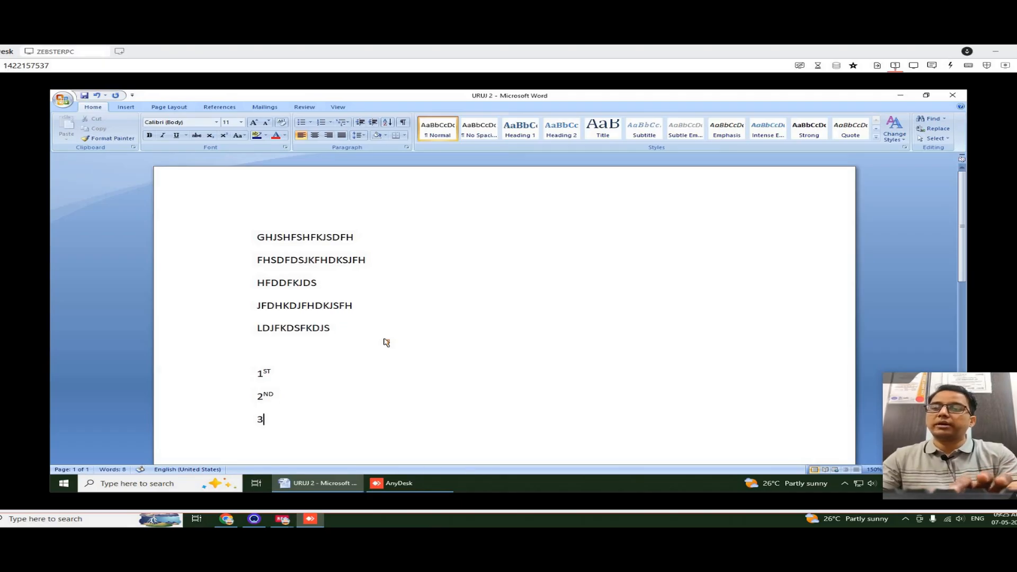
type("RD")
key("Return")
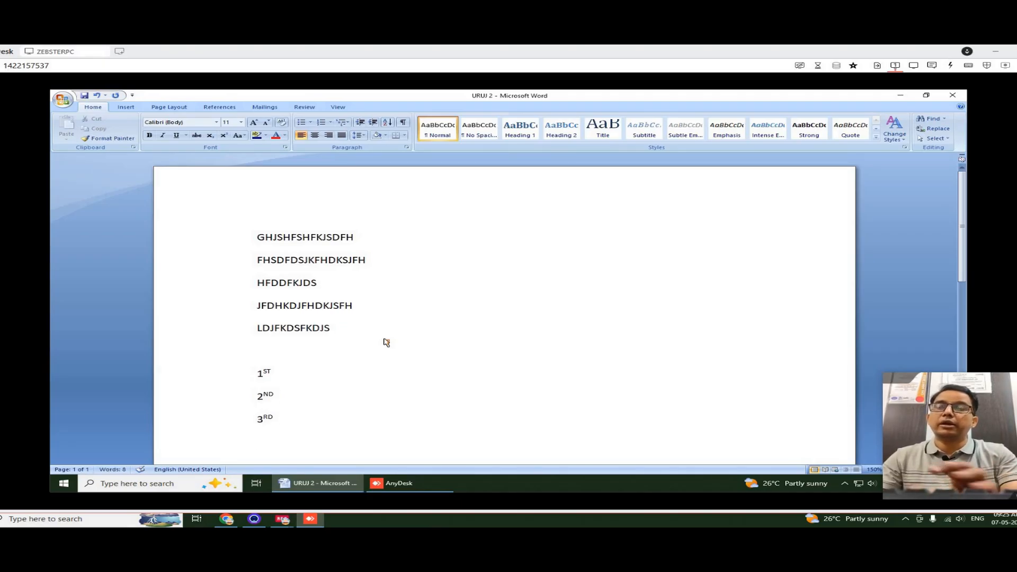
Continue the ordinal list with 4TH, 5TH and 6TH on separate lines.
type("4TH")
key("Return")
type("5TH")
key("Return")
type("6TH")
key("Return")
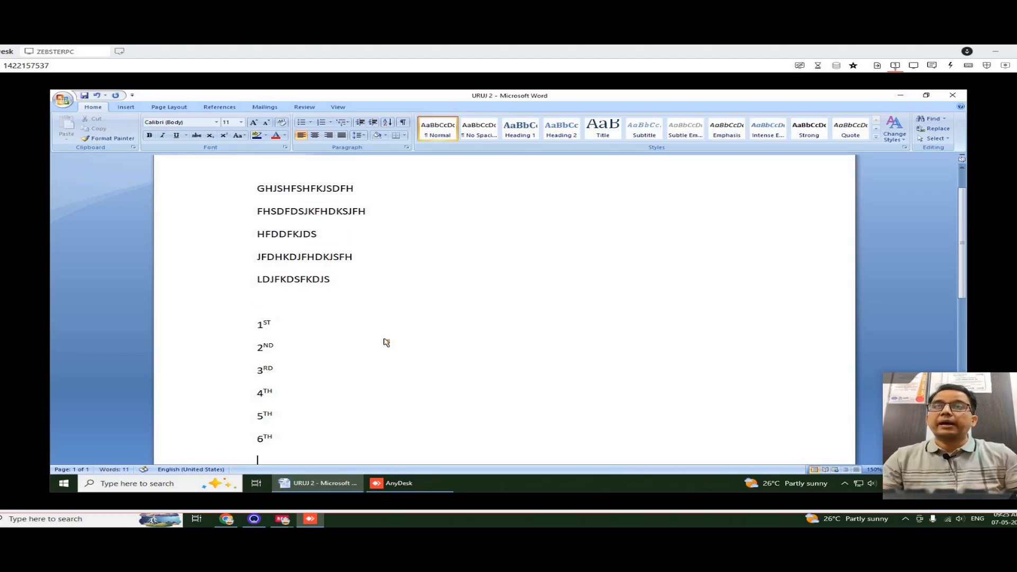
Delete the ordinal lines from 1ST to 6TH.
left_click(264, 332)
left_click(260, 326)
left_click_drag(258, 325, 263, 355)
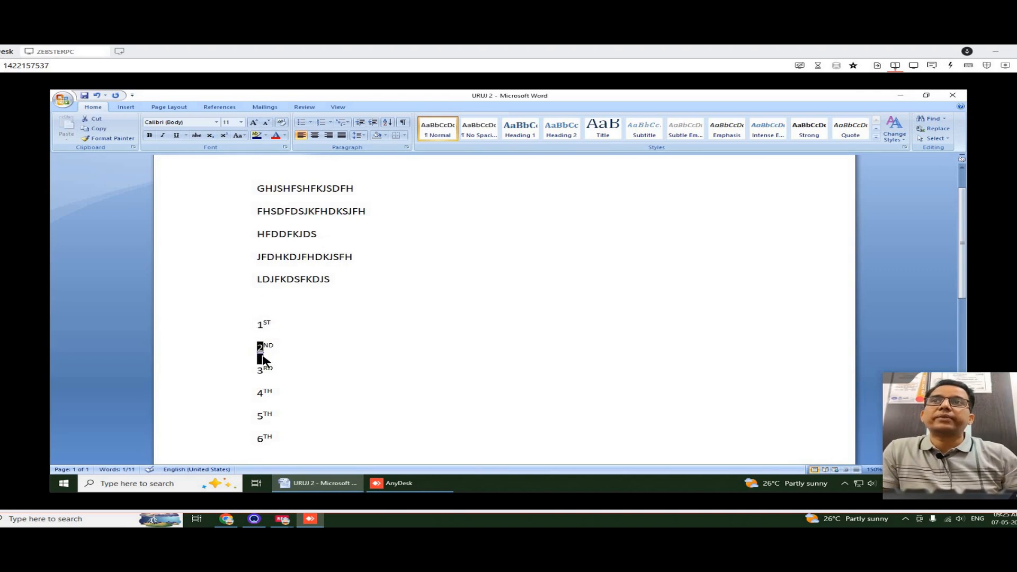
left_click(293, 337)
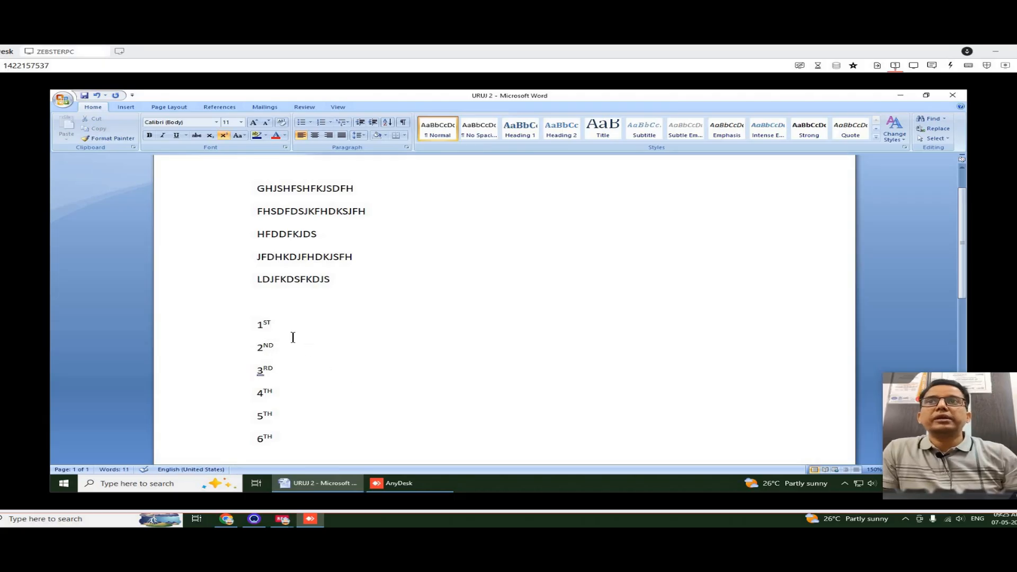
left_click_drag(258, 322, 281, 374)
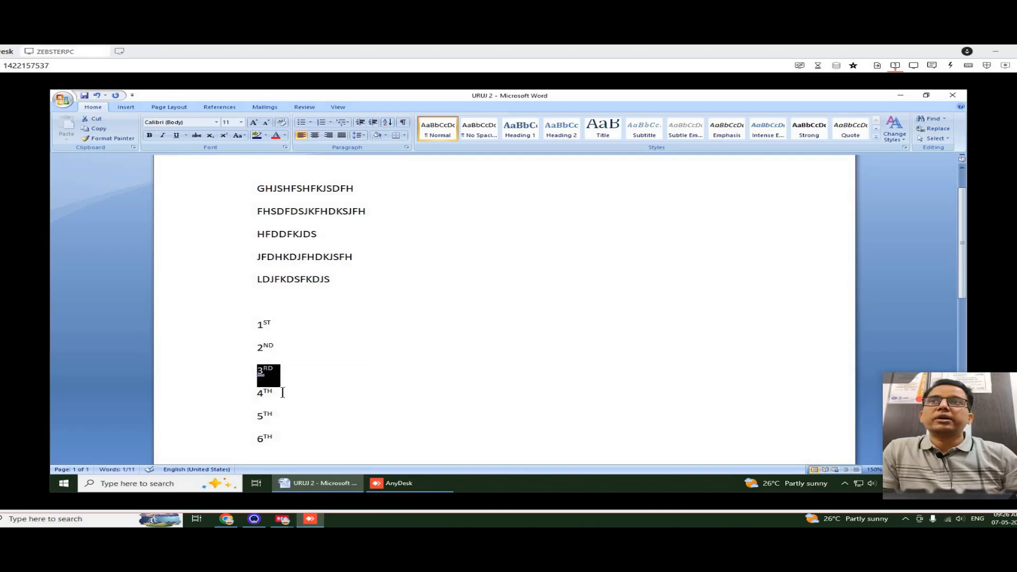
left_click(379, 337)
left_click_drag(278, 439, 231, 318)
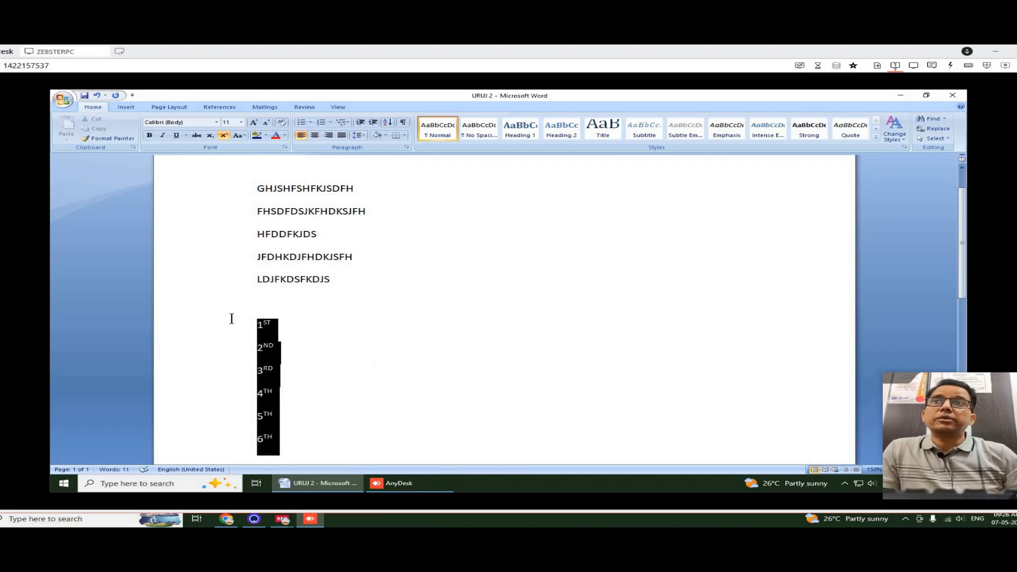
key("Delete")
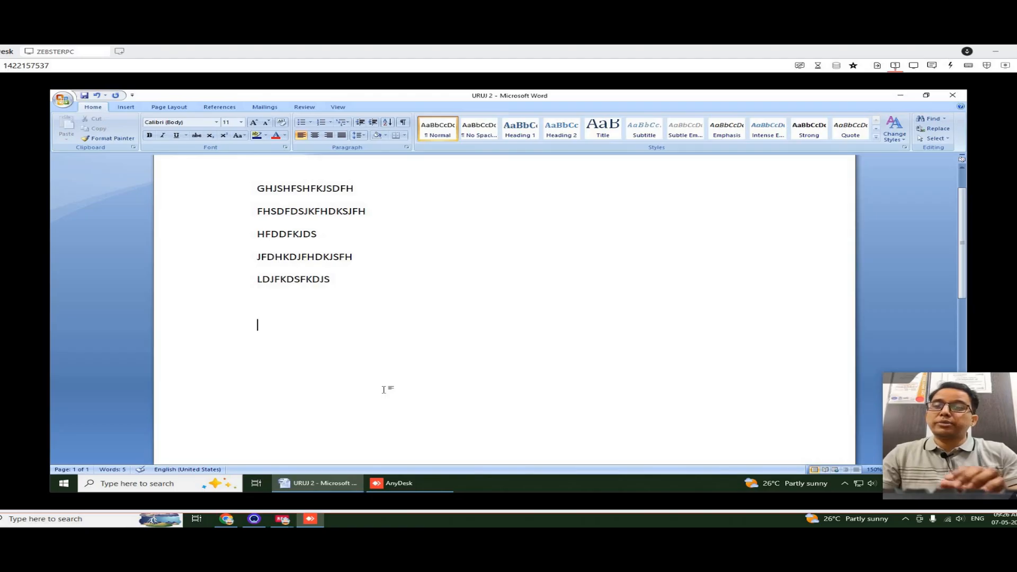
Enter the Roman numerals I, II, III, IV and V on separate lines below the text.
type("I")
key("Return")
type("II")
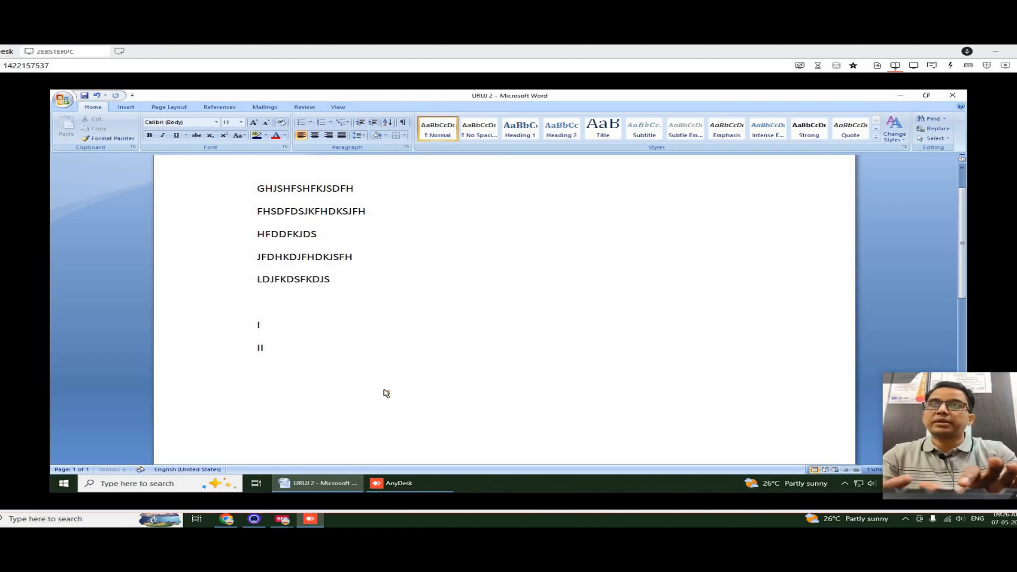
key("Return")
type("III ")
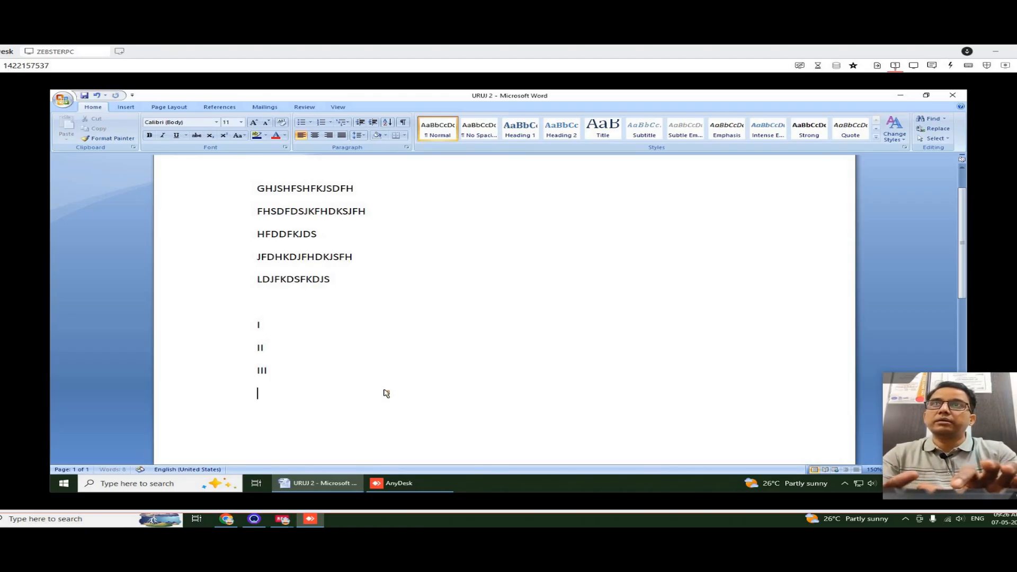
type("IV")
type("V")
key("BackSpace")
key("Return")
type("V")
key("Return")
Leave a blank line below the numeral V and enter the text ROMAN NUMBER.
key("Return")
type("ROMAN")
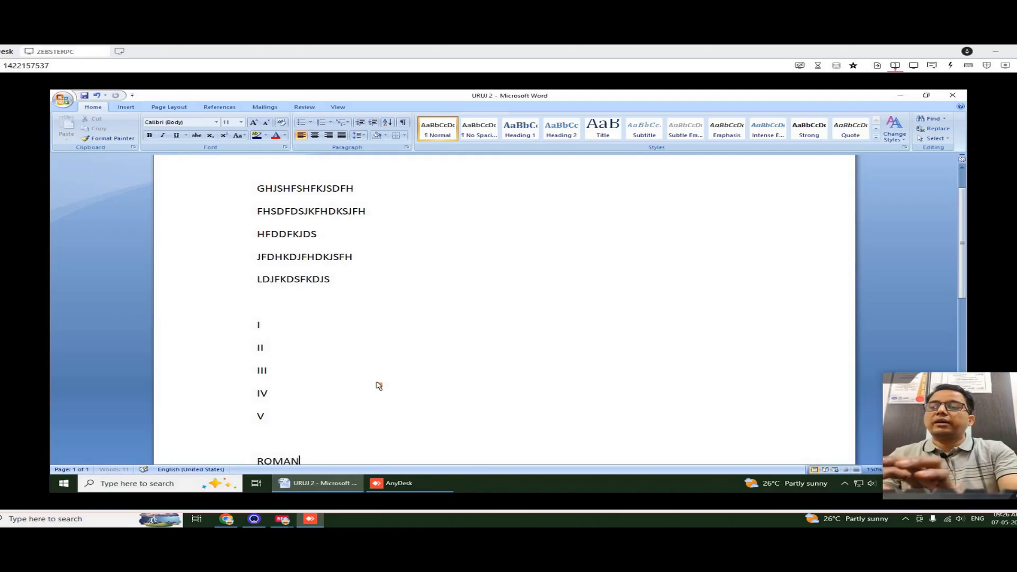
type(" NUMBER")
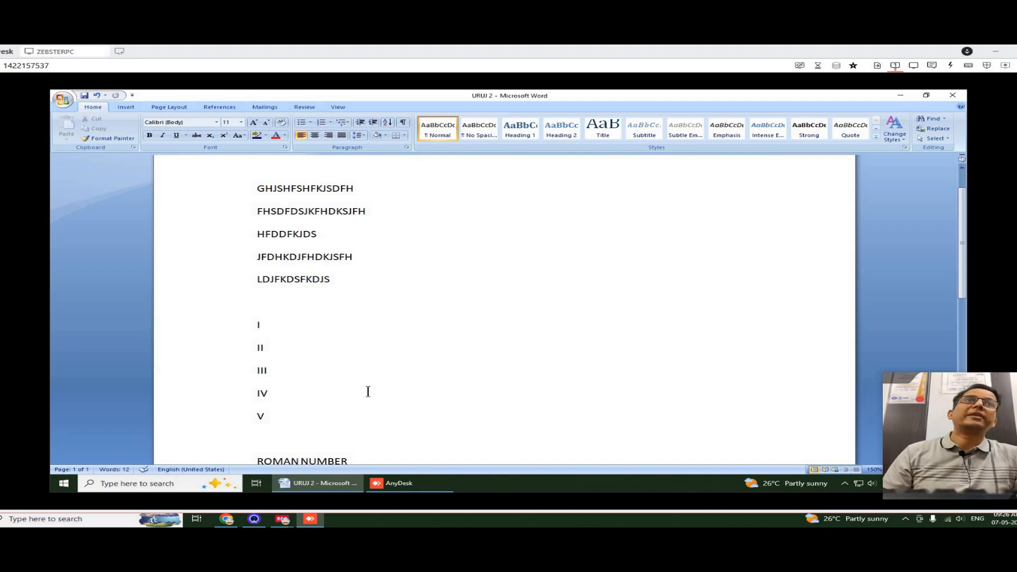
Try the ordinal suffix ST on the Roman numeral I, and remove it again.
left_click(291, 340)
type("ST")
key("Return")
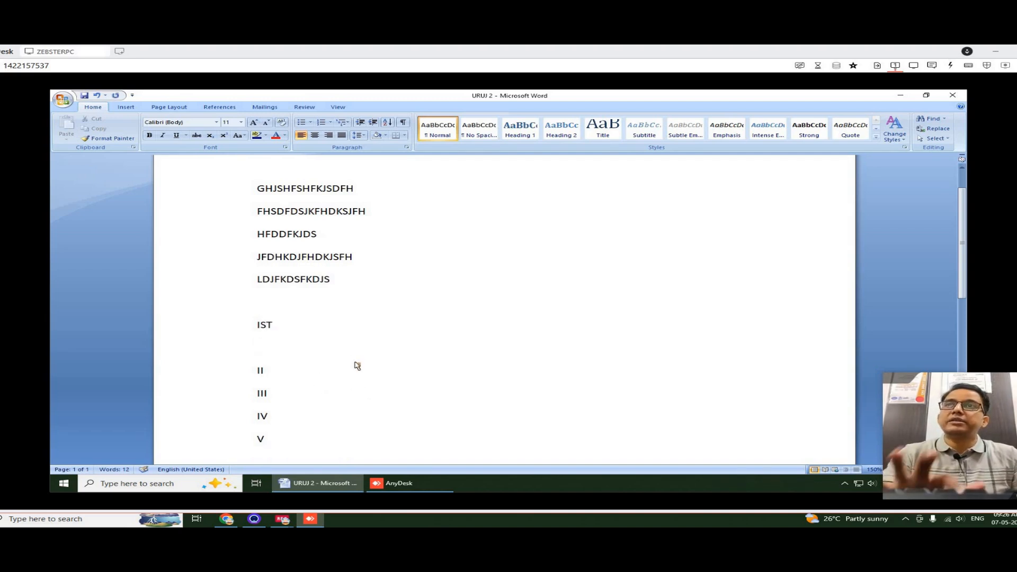
key("BackSpace")
key("BackSpace")
key("BackSpace")
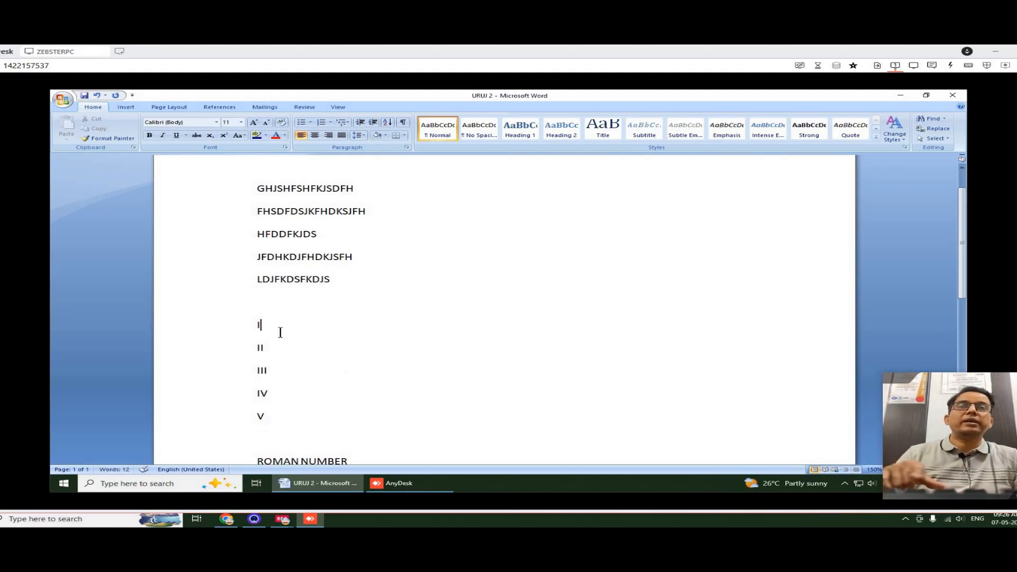
Delete the Roman numerals I to V and the empty lines above ROMAN NUMBER.
left_click_drag(269, 348, 256, 348)
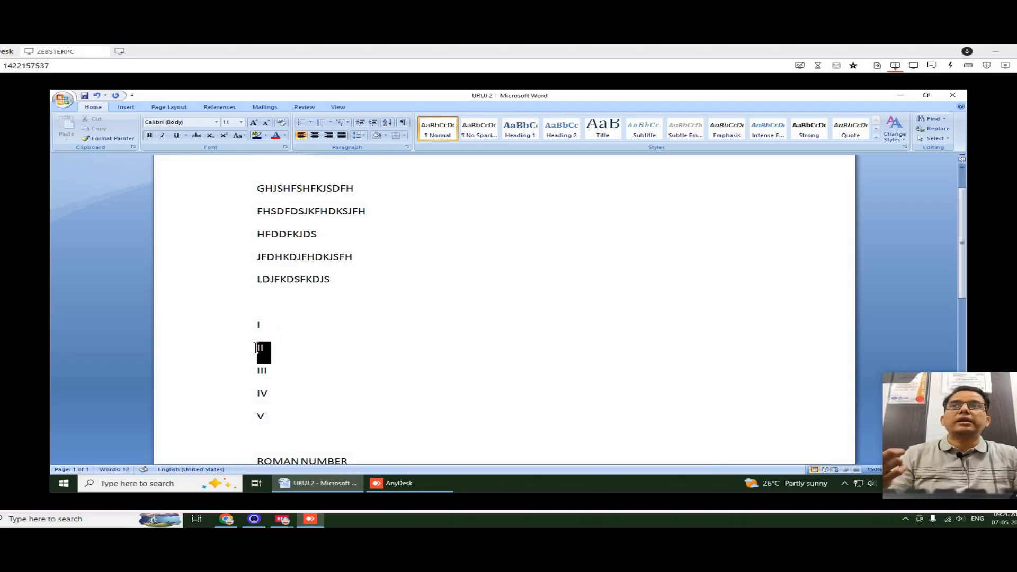
left_click_drag(310, 423, 254, 321)
key("Delete")
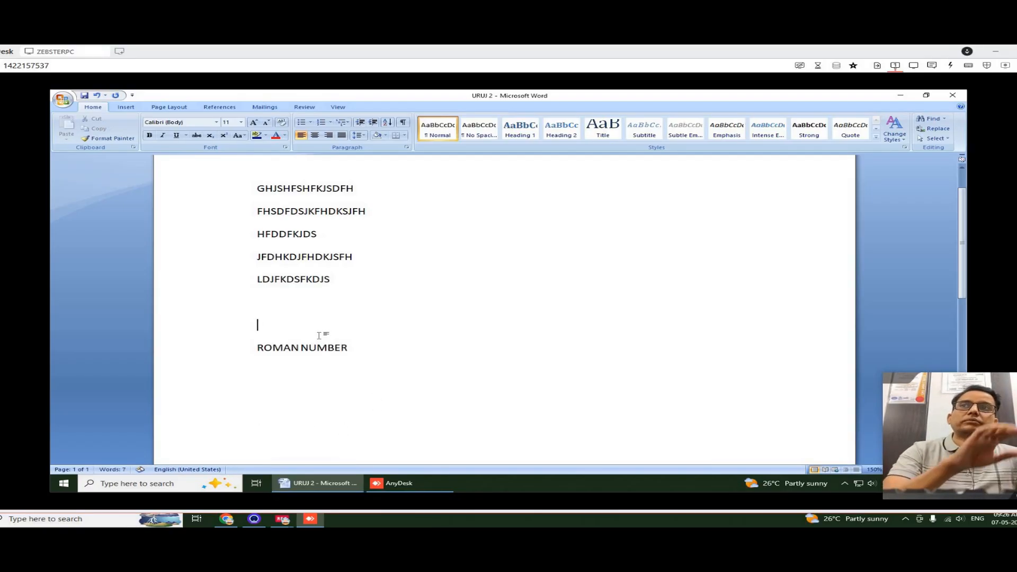
key("BackSpace")
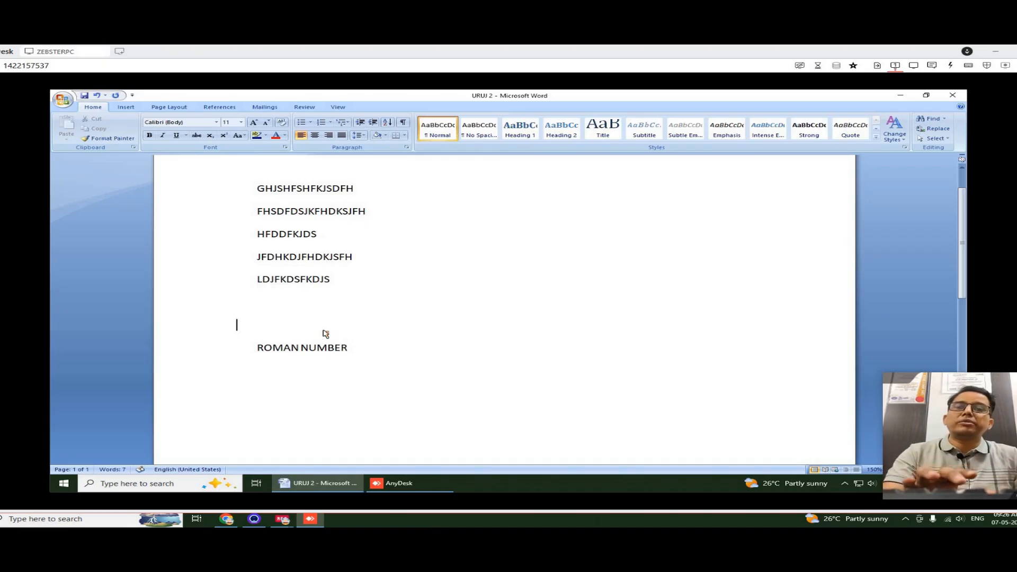
key("BackSpace")
key("BackSpace")
Enter 2X1=2, 2X2=4 and 2X3=6 on separate lines below ROMAN NUMBER, leaving two blank lines between.
left_click(398, 303)
key("Return")
key("Return")
key("Return")
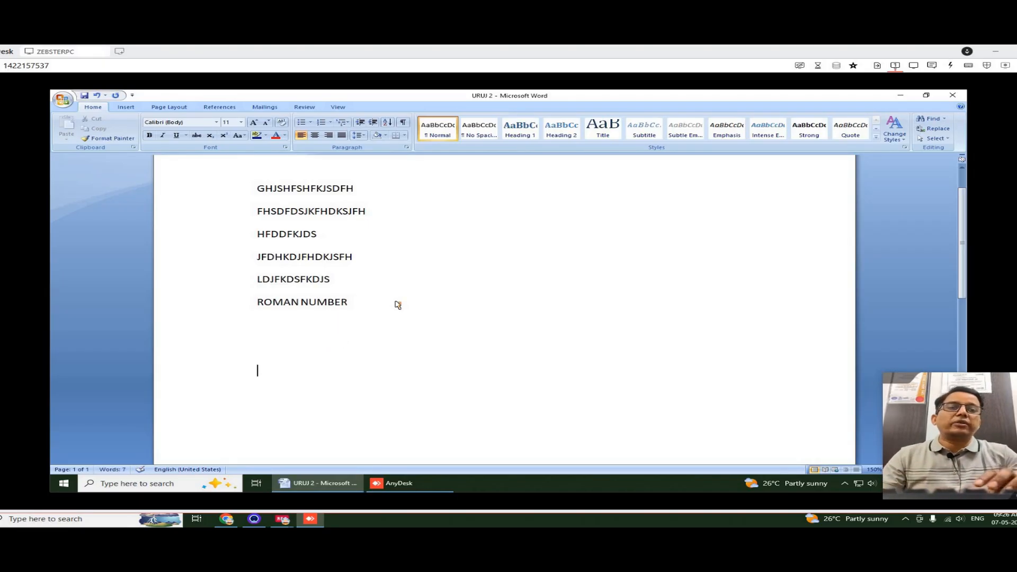
type("2X")
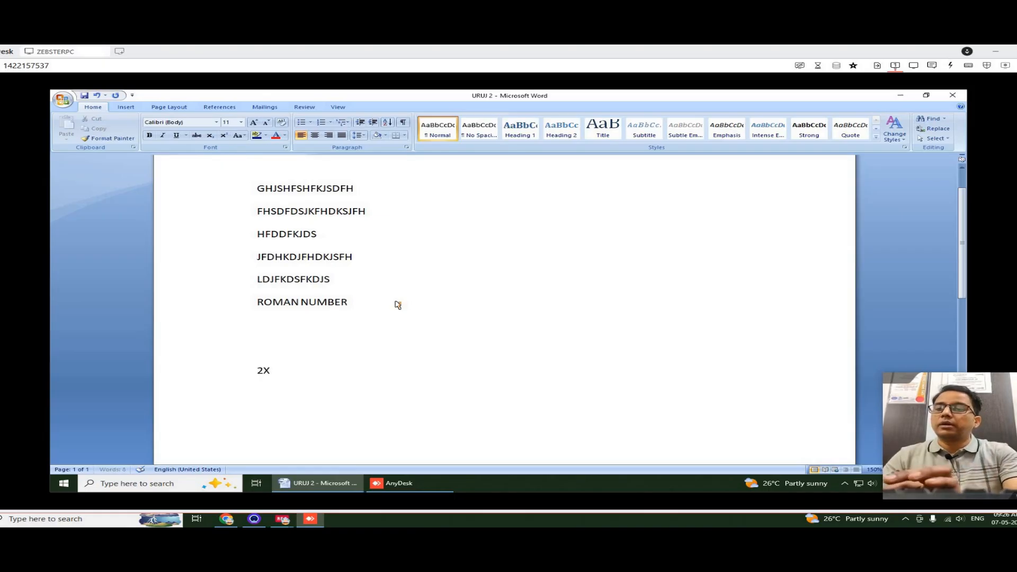
type("1-")
type("2")
type("2")
type("X2")
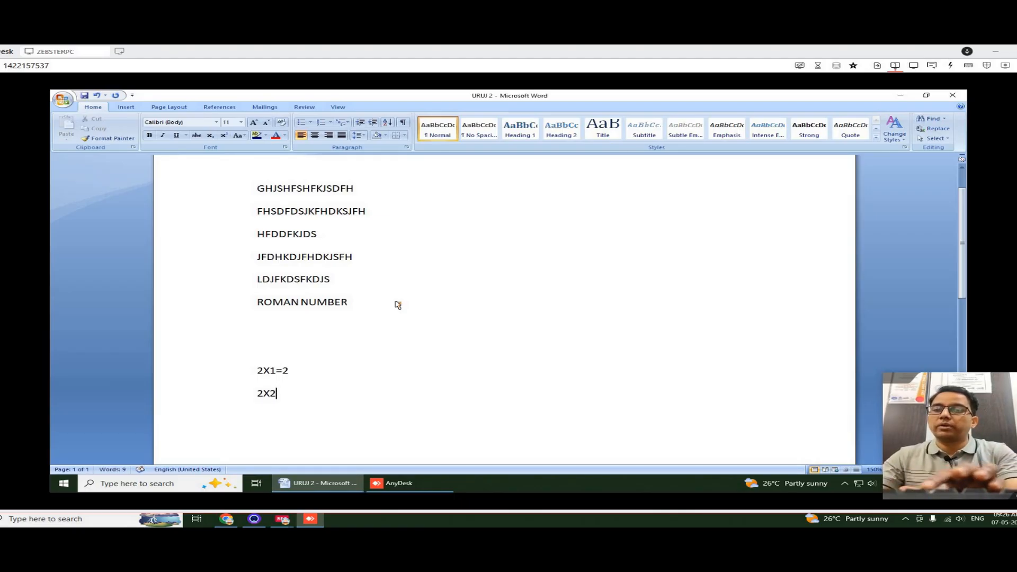
type("=4")
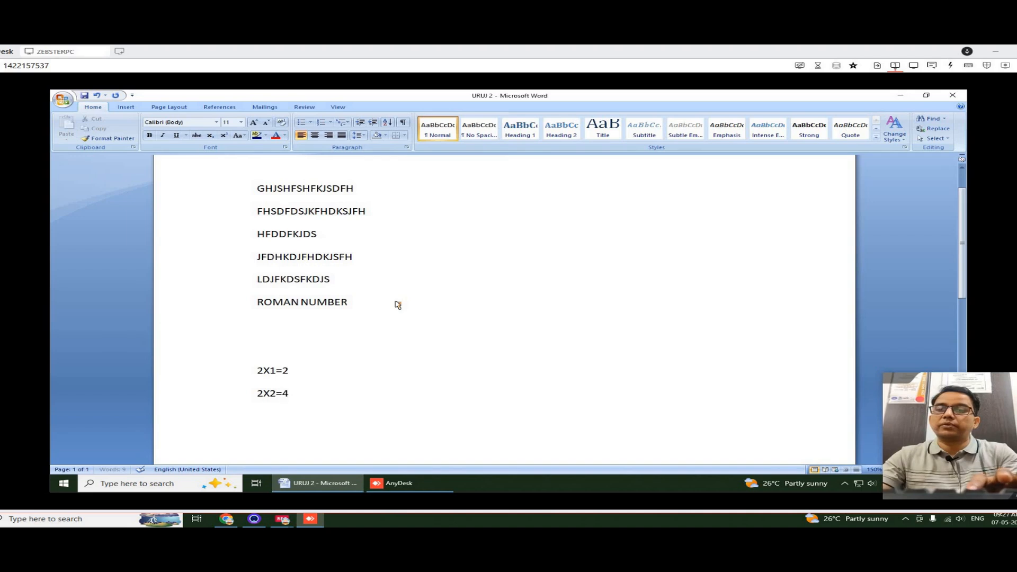
type("2X")
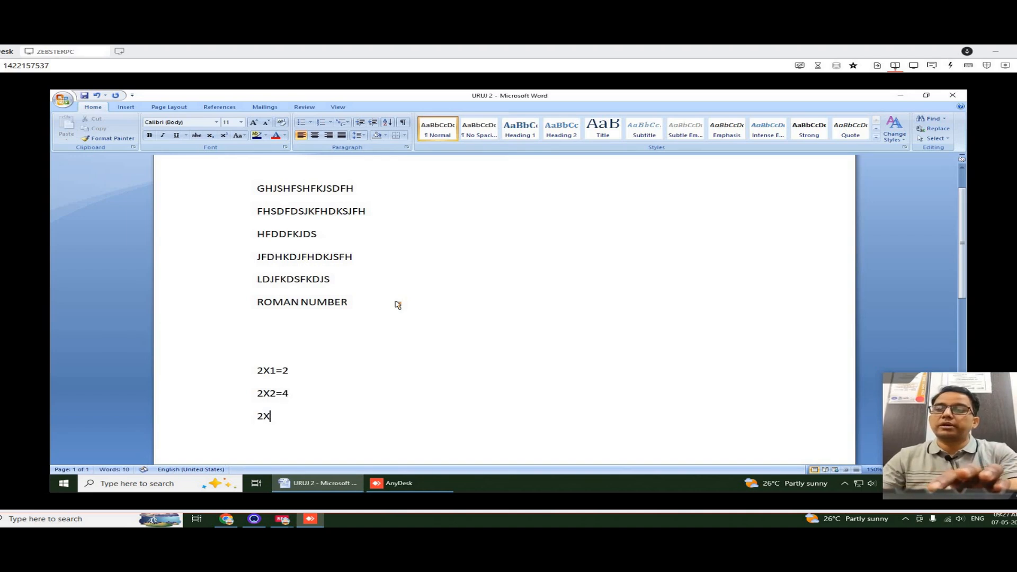
type("3=6")
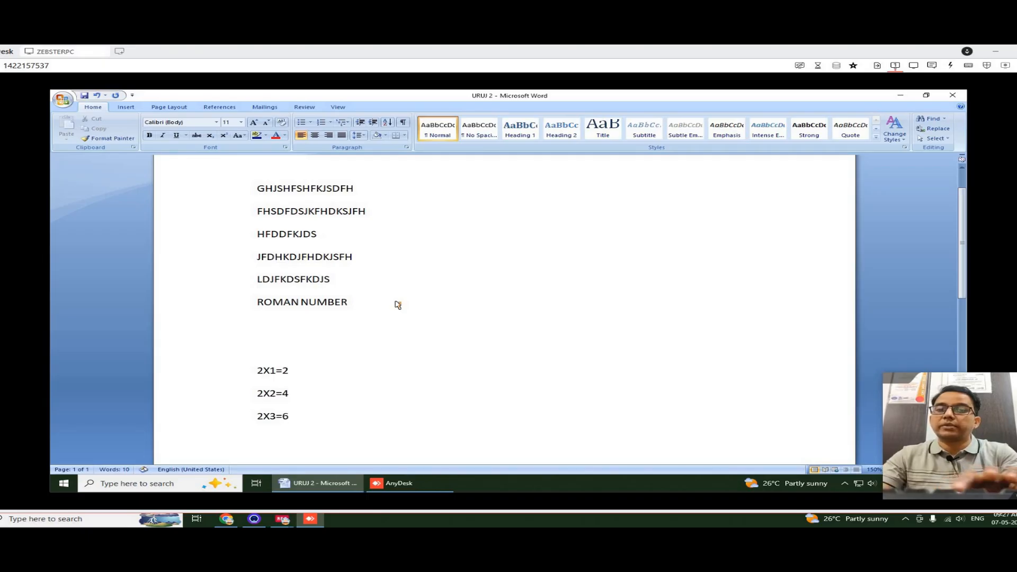
Add the words TWO ONE ZA TWO after 2X1=2.
left_click(375, 367)
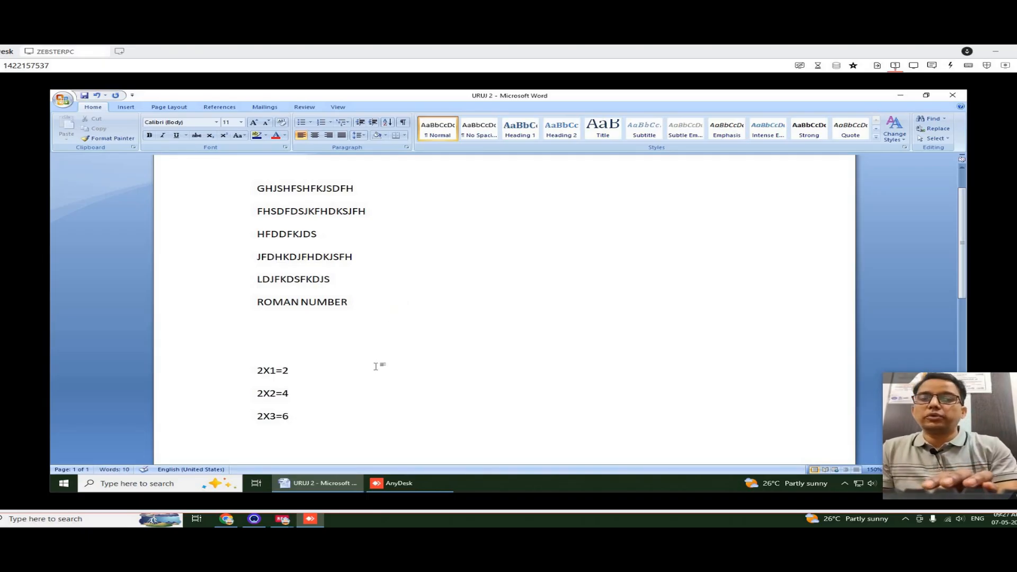
type("TWO ONE")
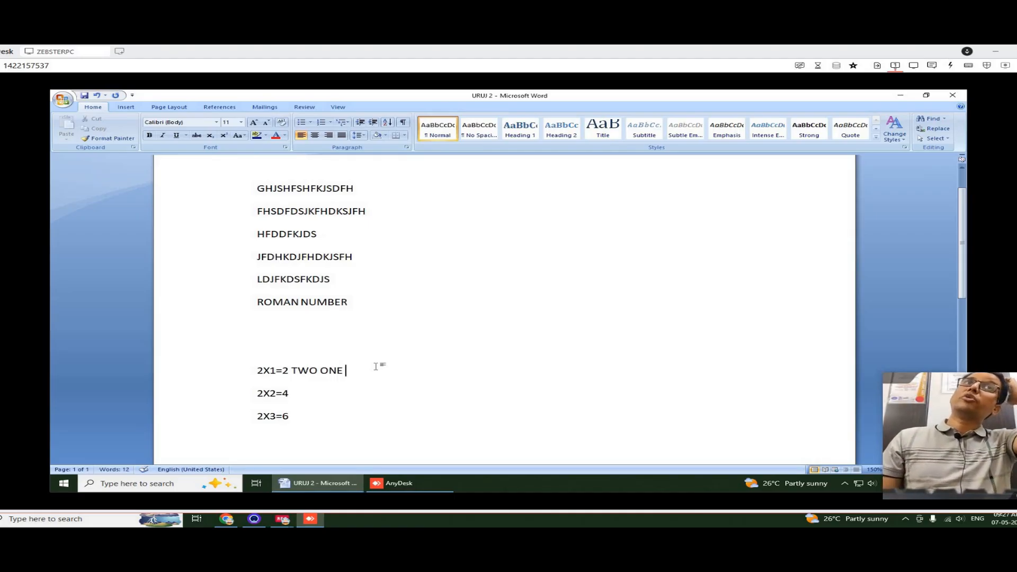
type(" ZA ")
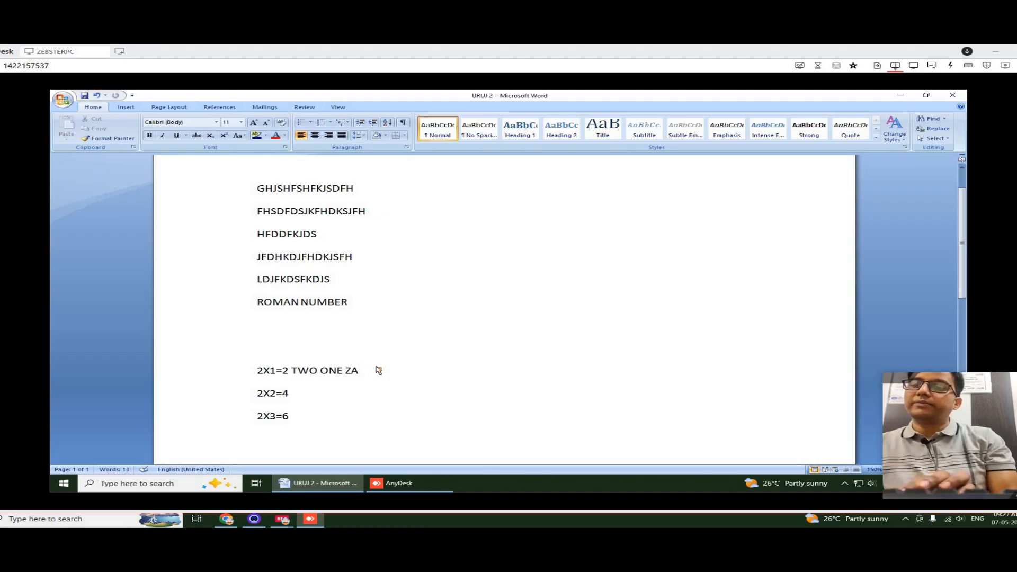
type("TWO")
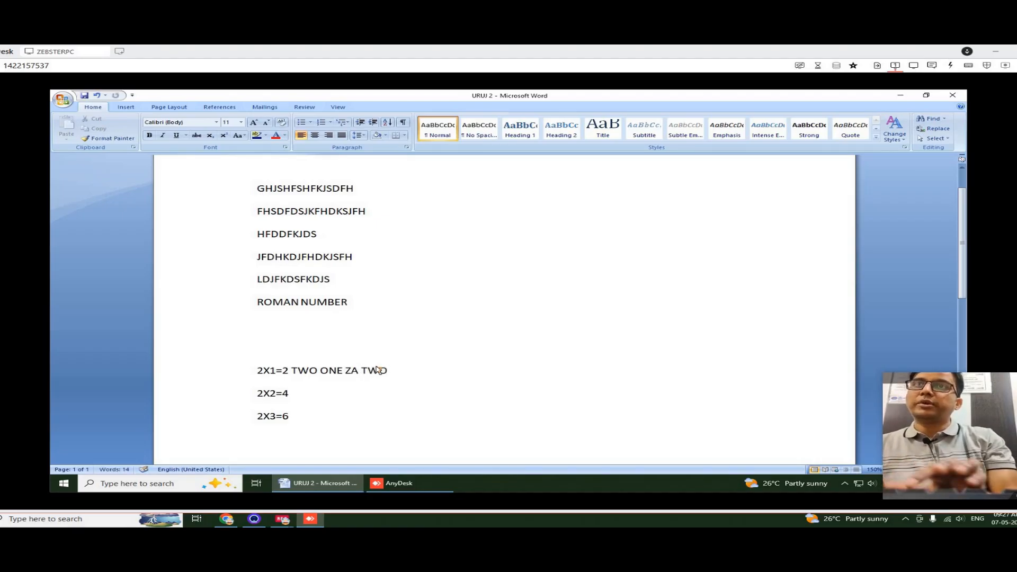
Add TWO TWO ZA FOUR after 2X2=4 and TWO THREE ZA SIX after 2X3=6.
key("Down")
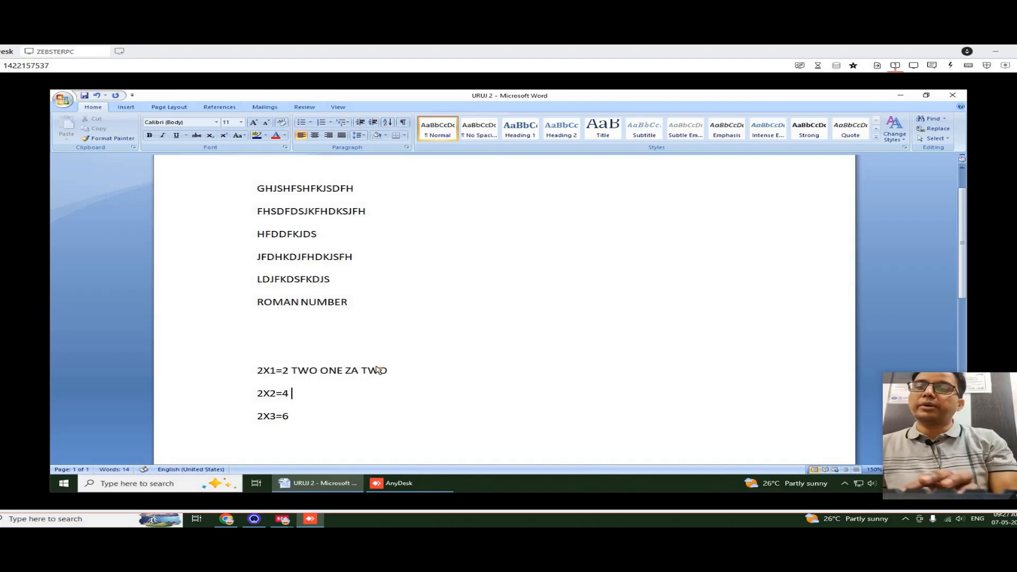
type("TWO TWO ZA FOUR 2X3=6")
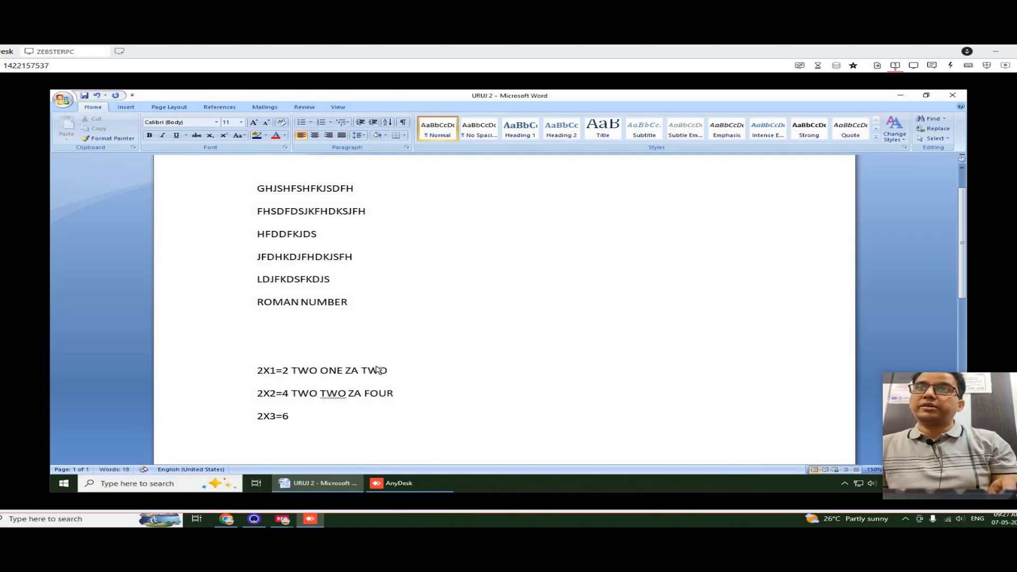
type(" TWO ")
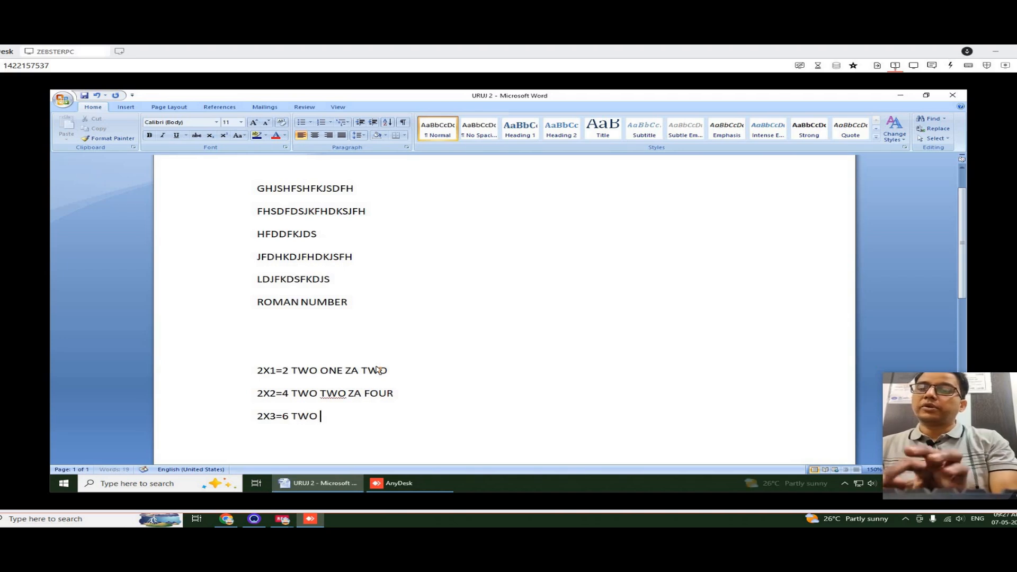
type("THREE ZA")
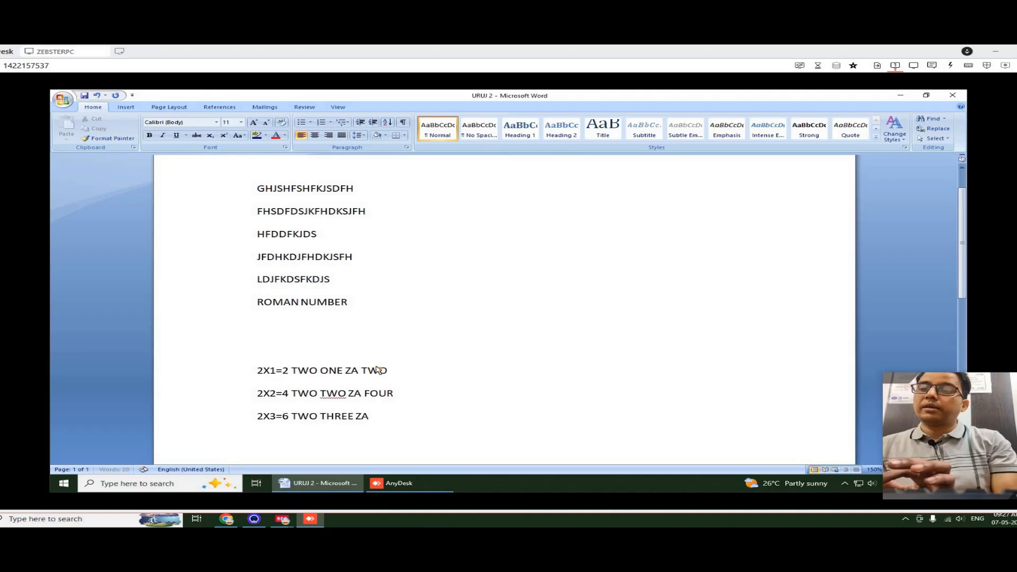
type(" SIX")
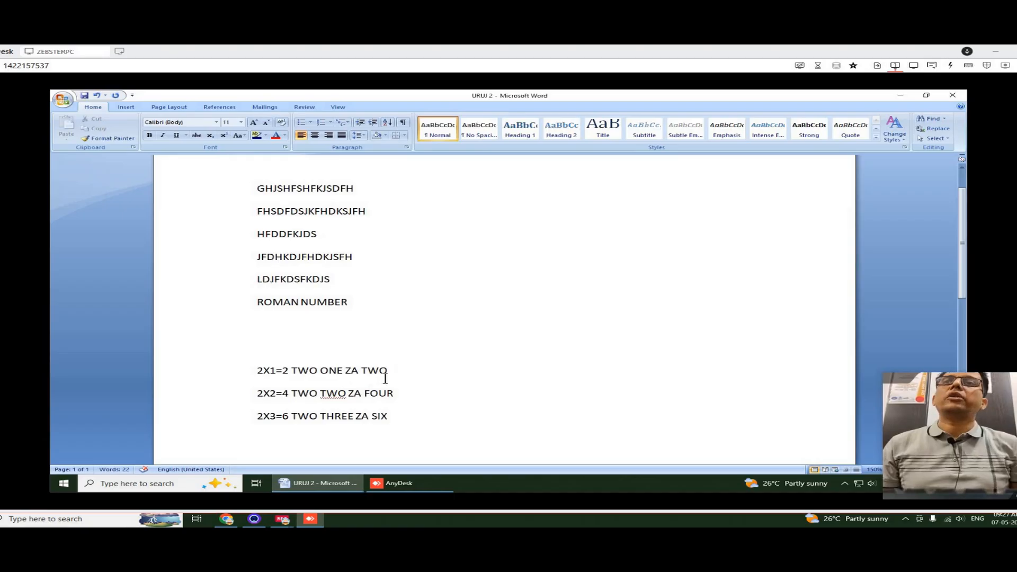
Reword the text after 2X1=2 to TWO ONES ARE TWO.
left_click(358, 373)
key("BackSpace")
key("BackSpace")
key("BackSpace")
key("BackSpace")
type("S")
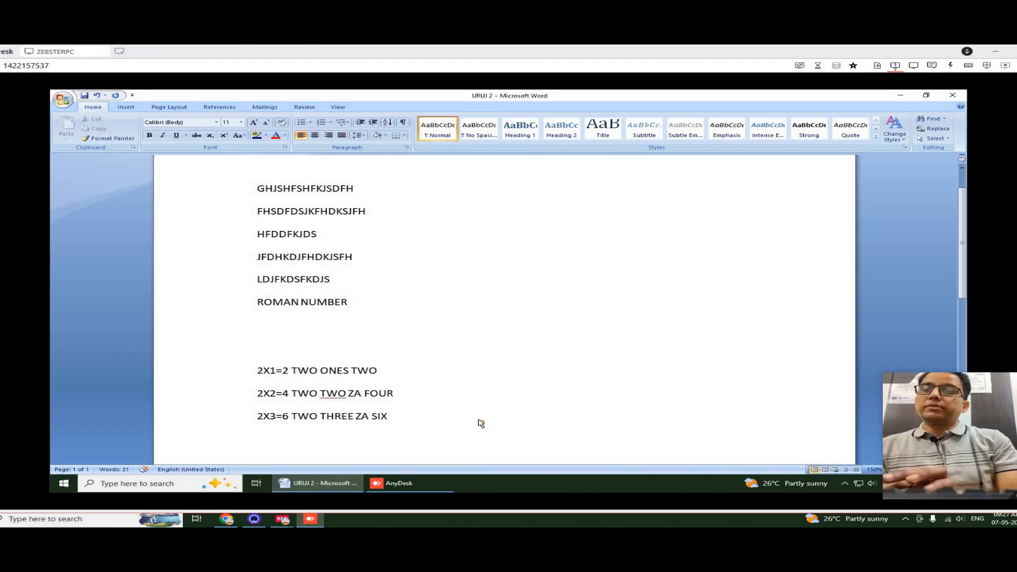
type(" I")
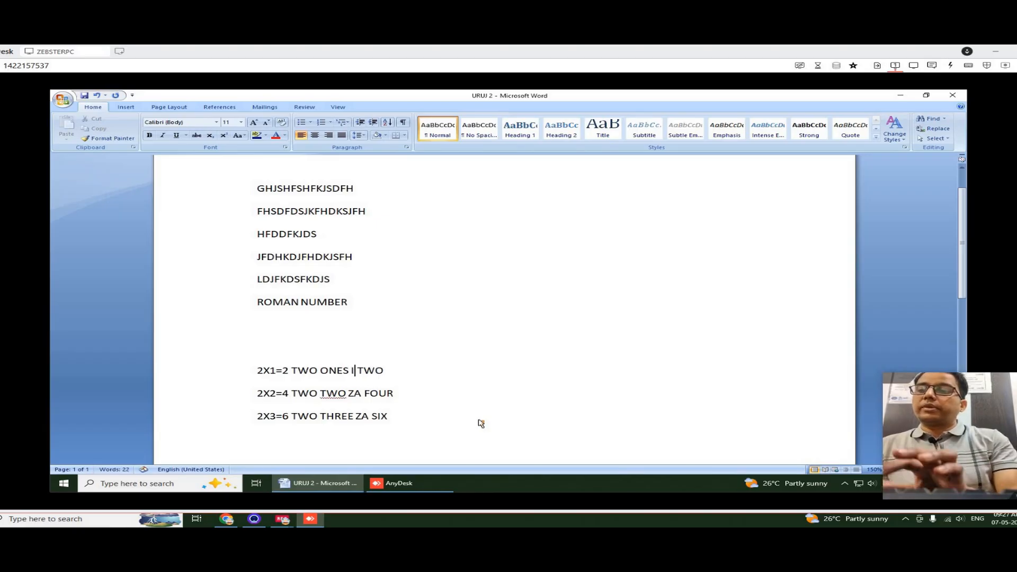
key("BackSpace")
type("ARE")
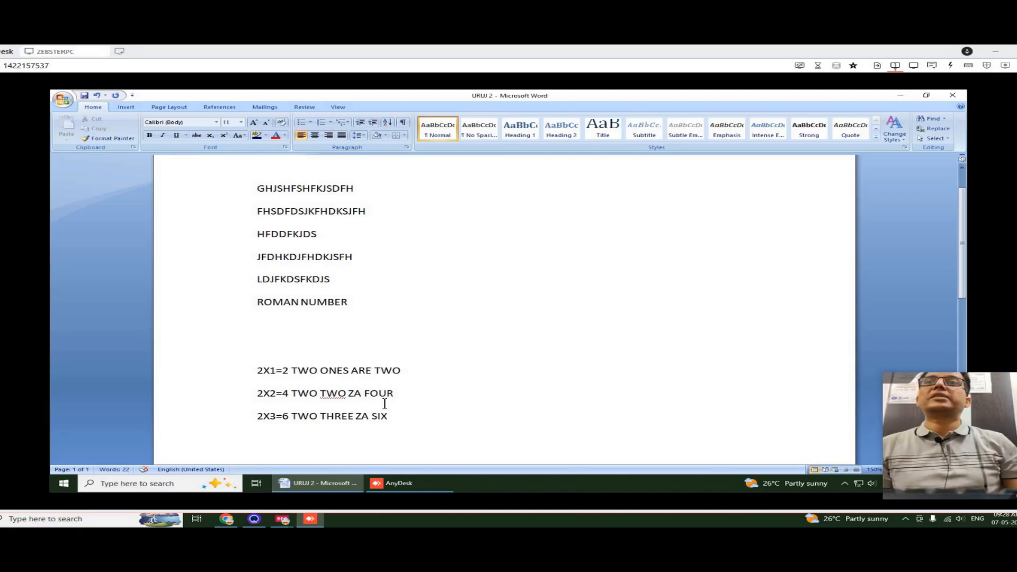
Reword the text after 2X2=4 to TWO TWOS ARE FOUR.
left_click(364, 398)
key("BackSpace")
key("BackSpace")
key("BackSpace")
type("S A")
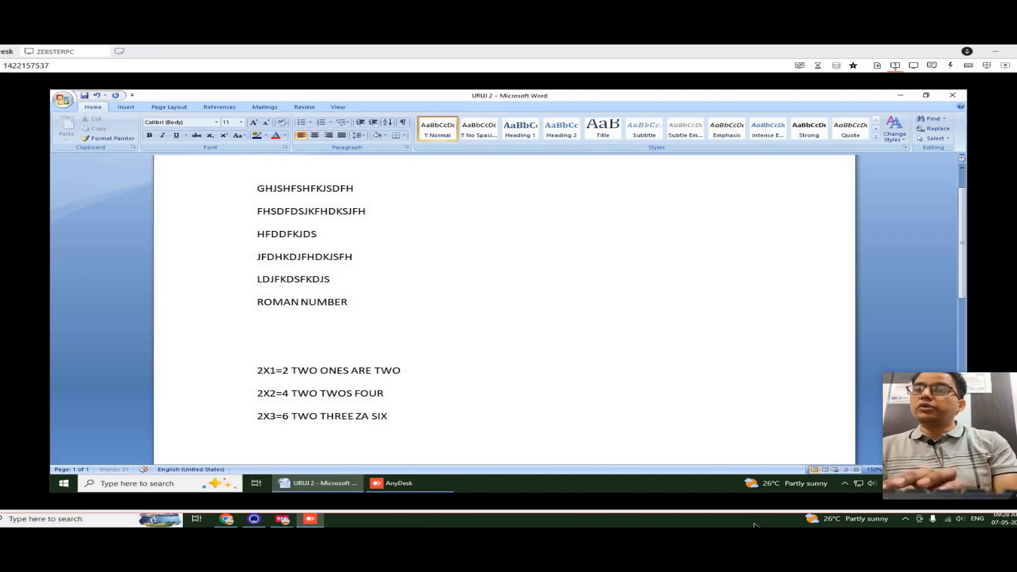
type("RE ")
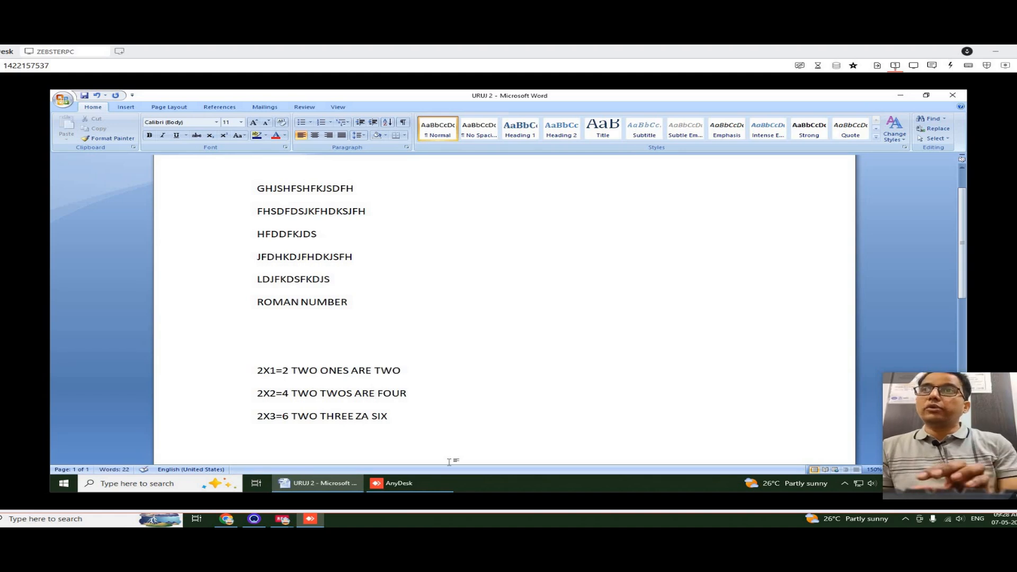
Reword the text after 2X3=6 to TWO THREES ARE SIX.
type("S")
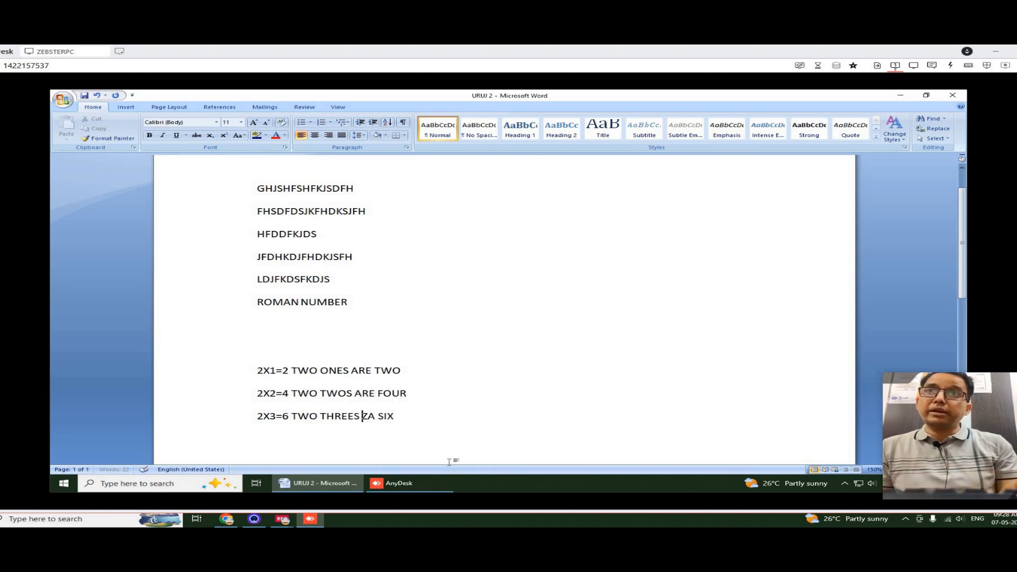
key("Delete")
key("Delete")
type("ARE")
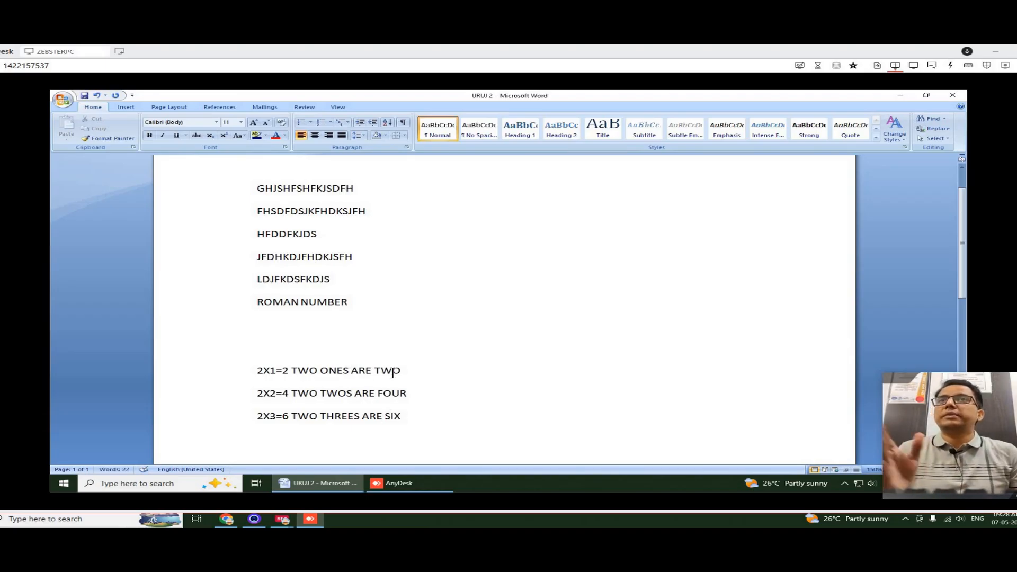
Number the three multiplication lines with the 1. 2. 3. format.
left_click_drag(405, 416, 258, 369)
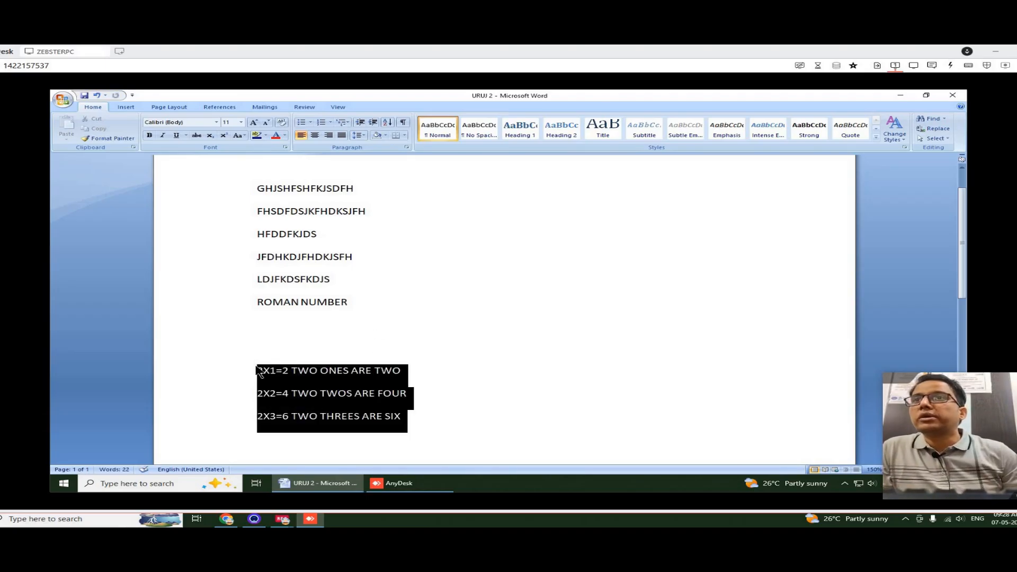
left_click(330, 123)
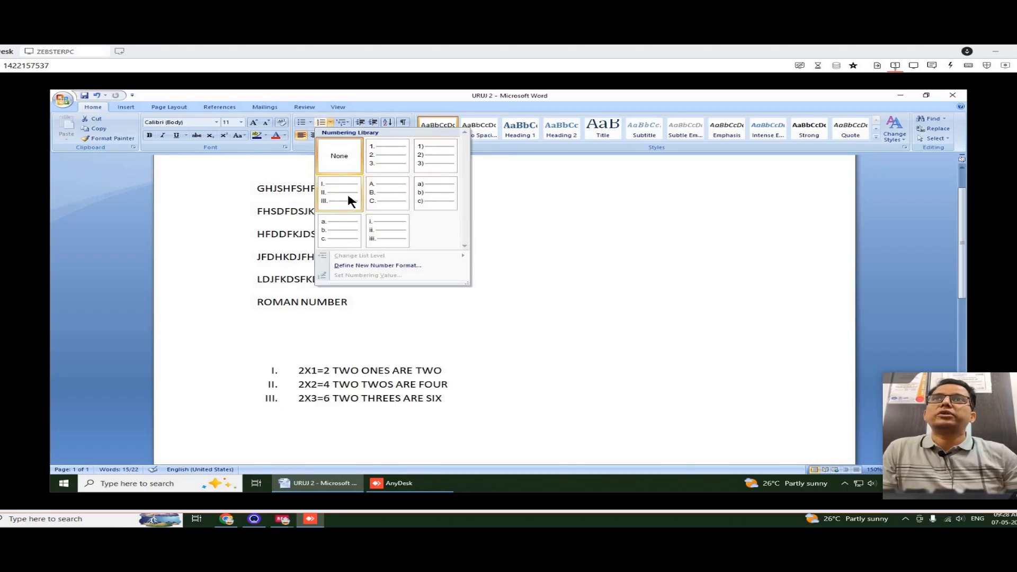
left_click(390, 151)
Add four list items below the third one: FERFEWRFJERJ, RTJERITJREIOT, GJKRJGRJG and KRJTREKJTKERT.
left_click(454, 403)
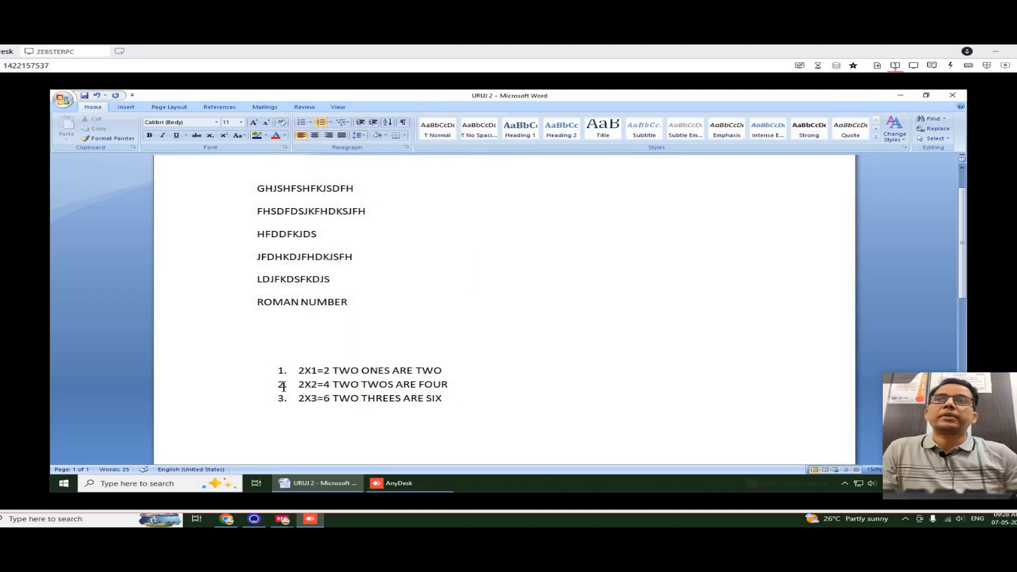
key("Return")
type("FER")
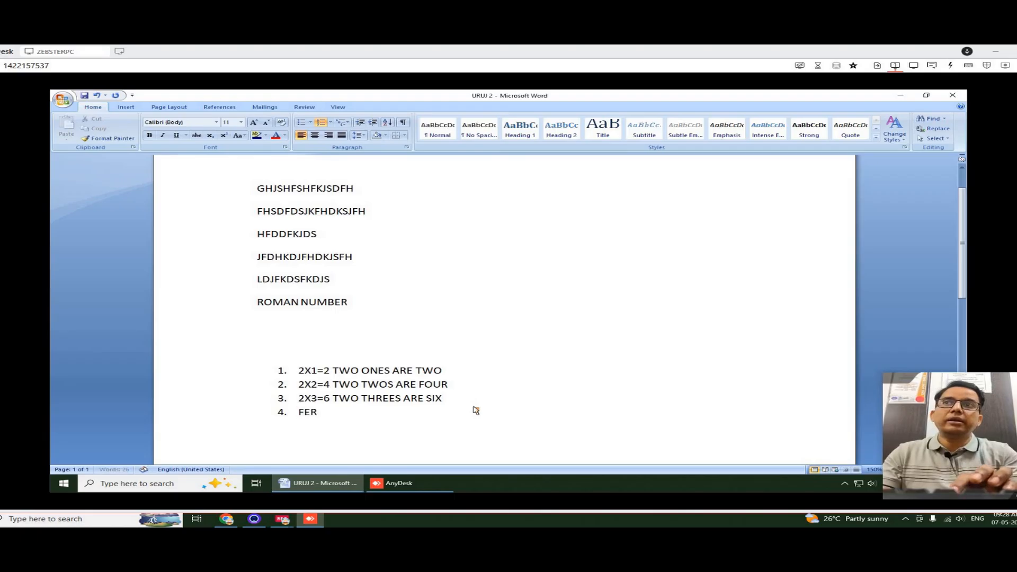
type("FEWRFJERJ")
key("Return")
type("RTJERITJREIOT")
key("Return")
type("GJKRJGRJ")
type("KRJTREKJTKERT")
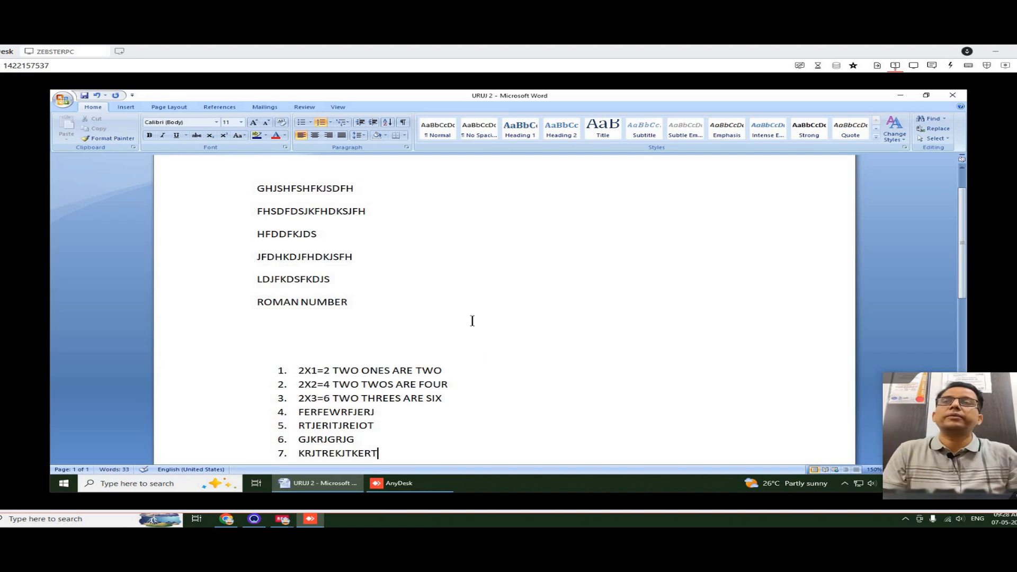
Apply the multilevel list style 1), a), i) to all seven numbered items.
left_click_drag(385, 453, 299, 371)
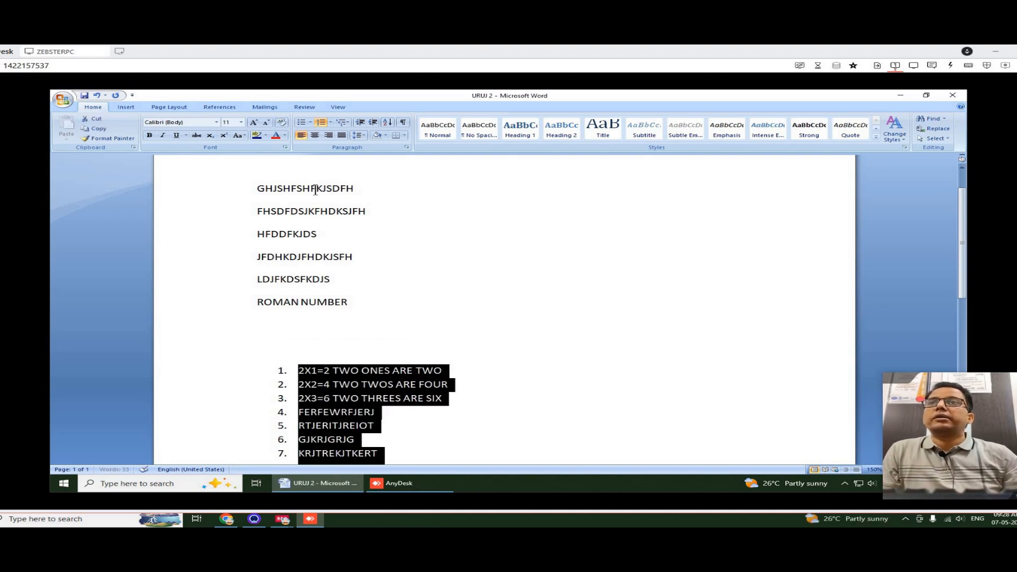
left_click(331, 122)
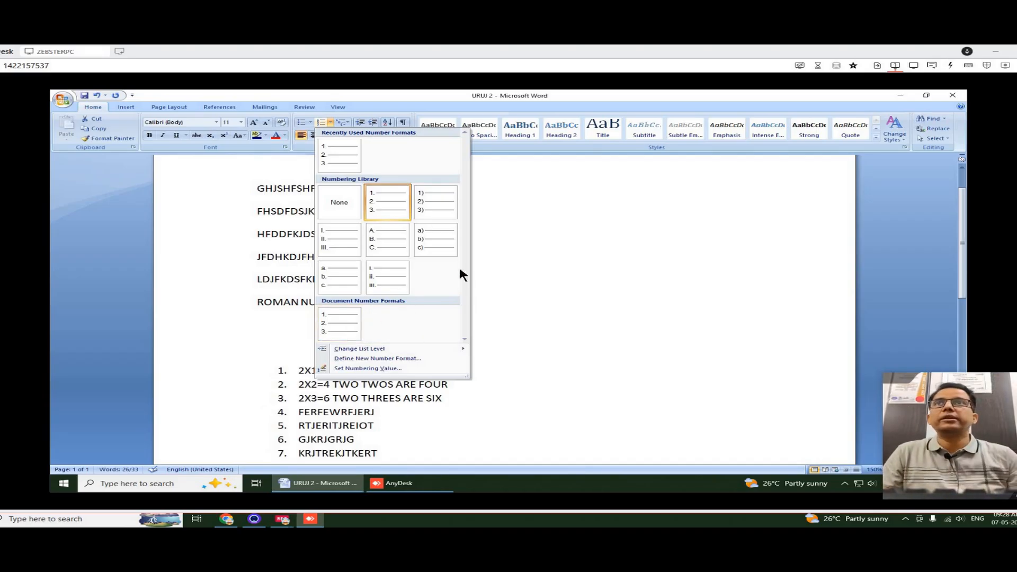
left_click(362, 250)
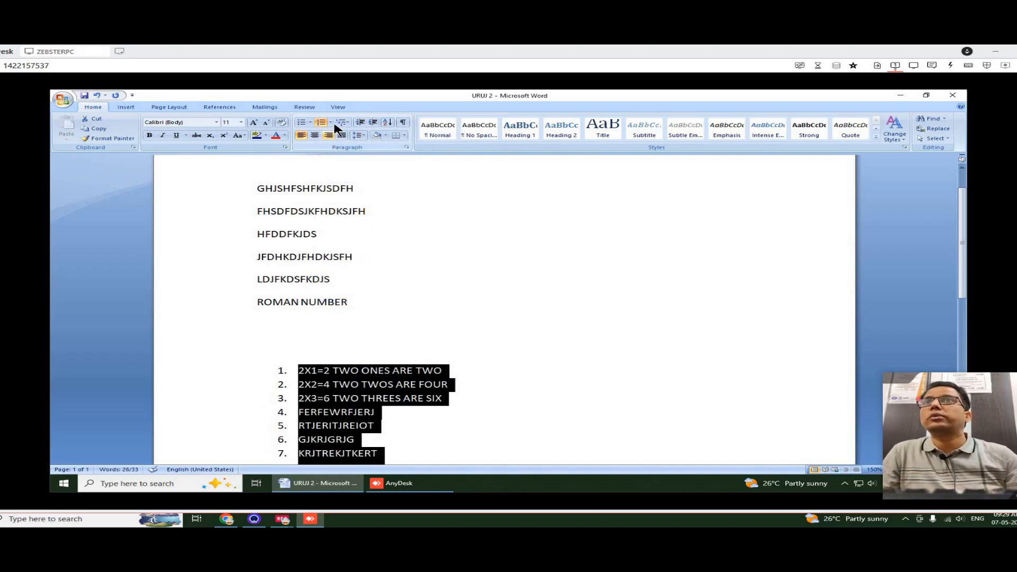
left_click(348, 123)
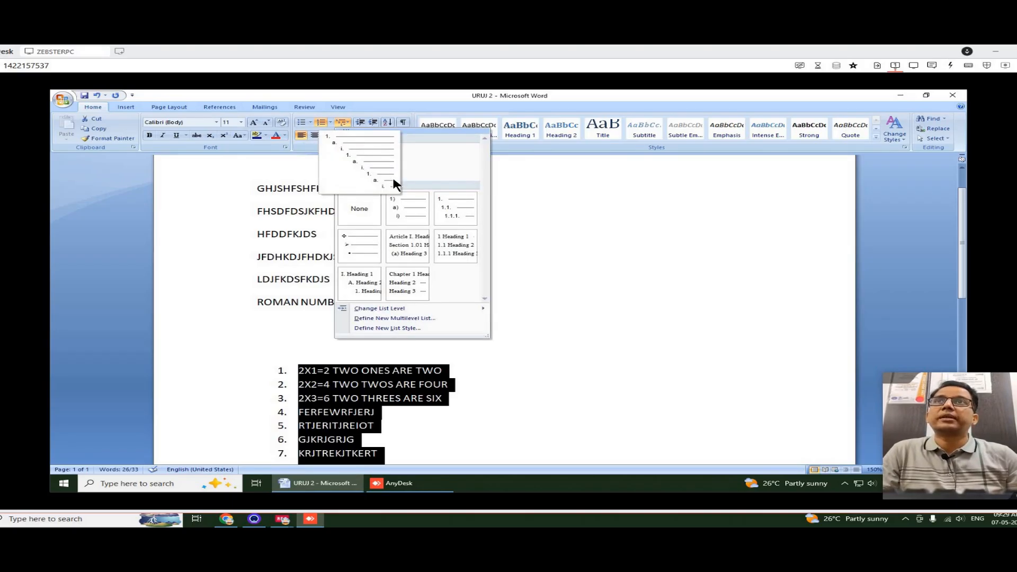
mouse_move(402, 205)
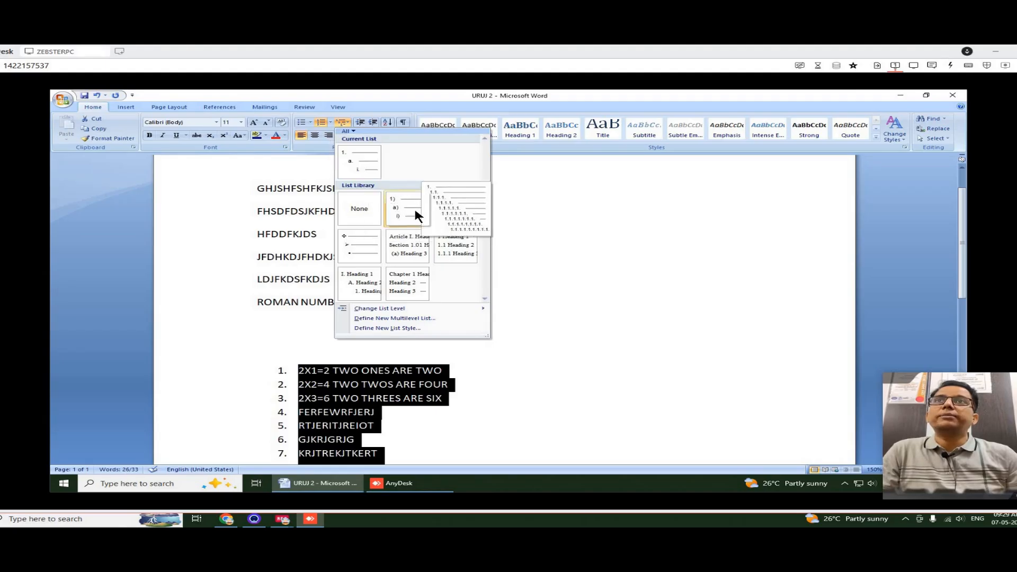
left_click(403, 205)
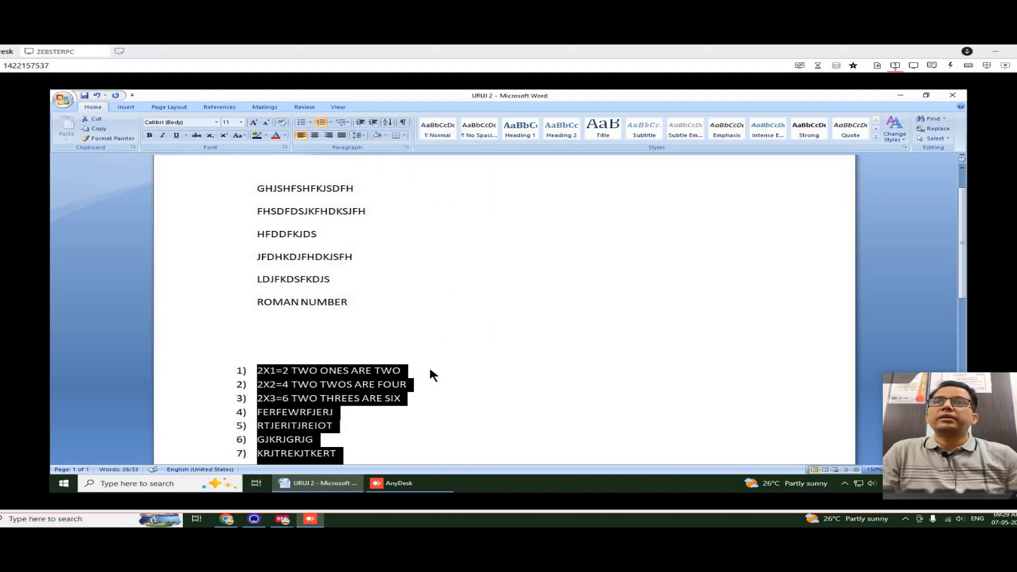
Insert two empty items after the first list item and remove the second of them.
left_click(424, 370)
key("Return")
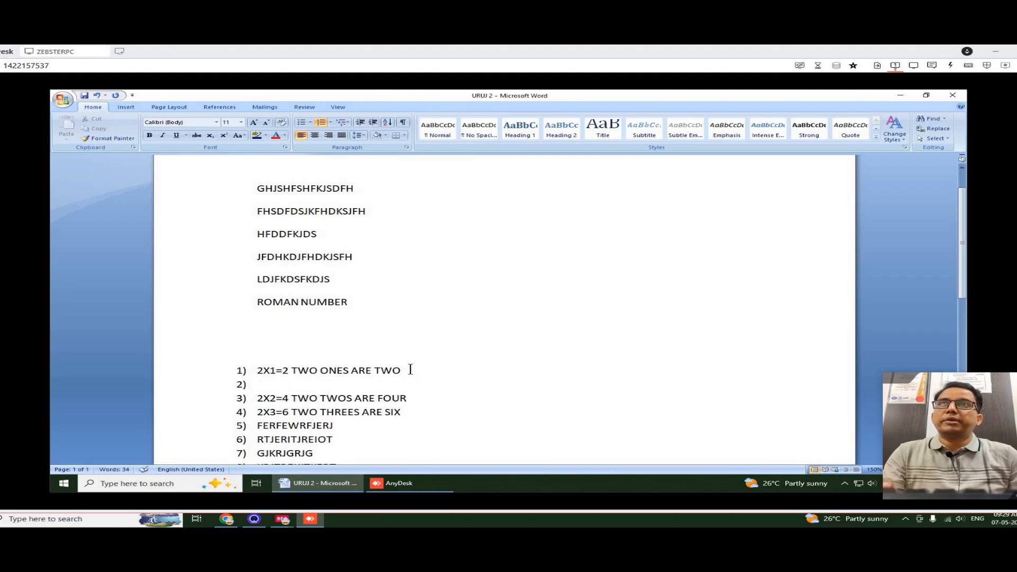
key("Return")
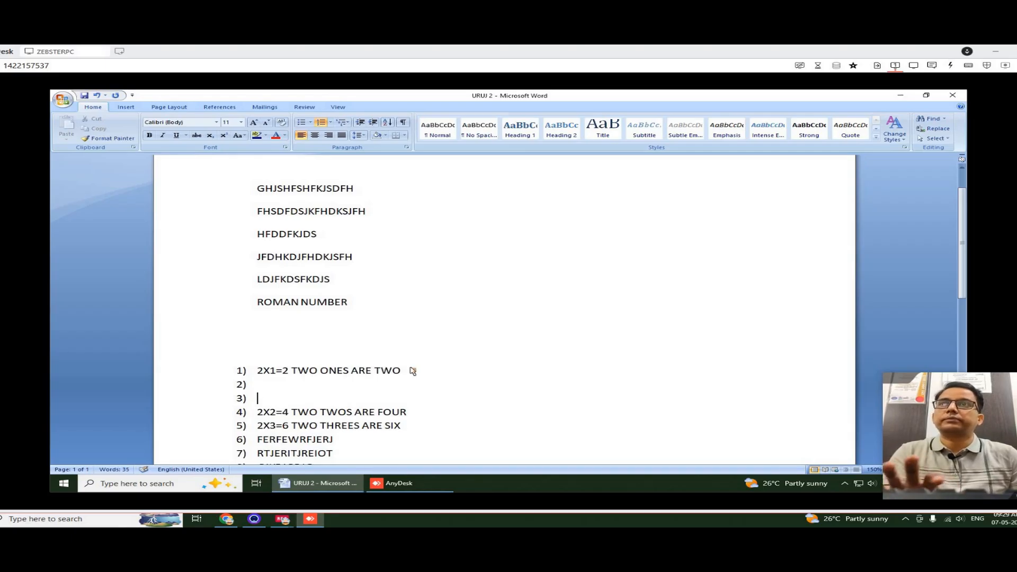
key("BackSpace")
key("BackSpace")
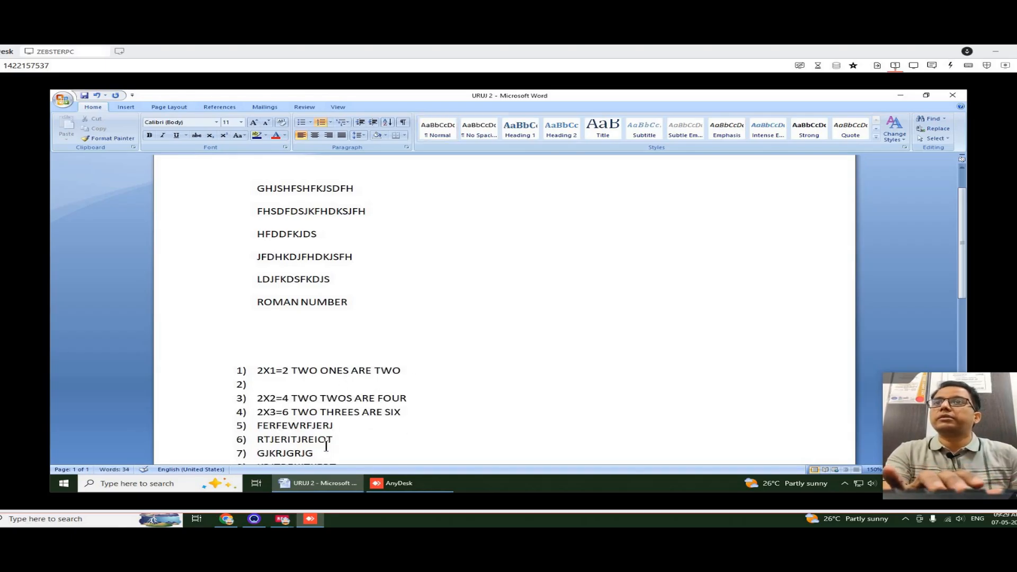
Delete the entire numbered list below ROMAN NUMBER, including its remaining empty number.
scroll(341, 378, "down", 4)
left_click_drag(345, 318, 212, 209)
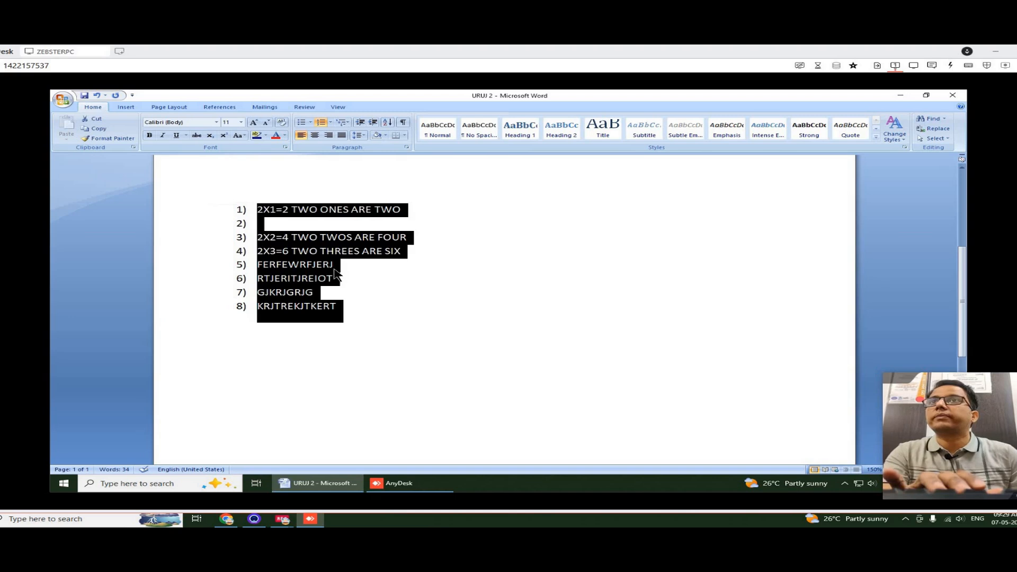
key("BackSpace")
scroll(363, 291, "up", 4)
key("BackSpace")
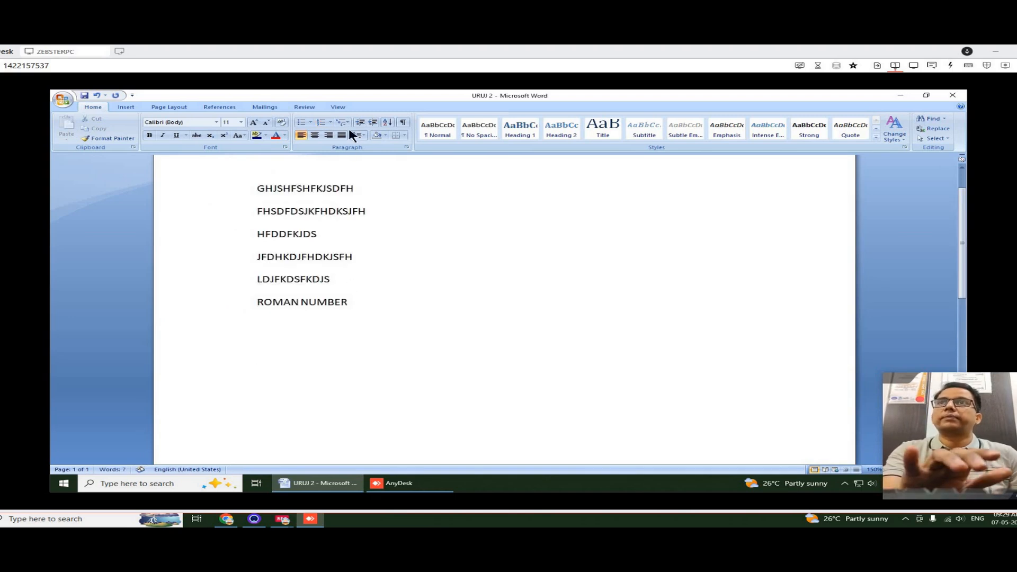
left_click(420, 249)
left_click_drag(386, 313, 237, 186)
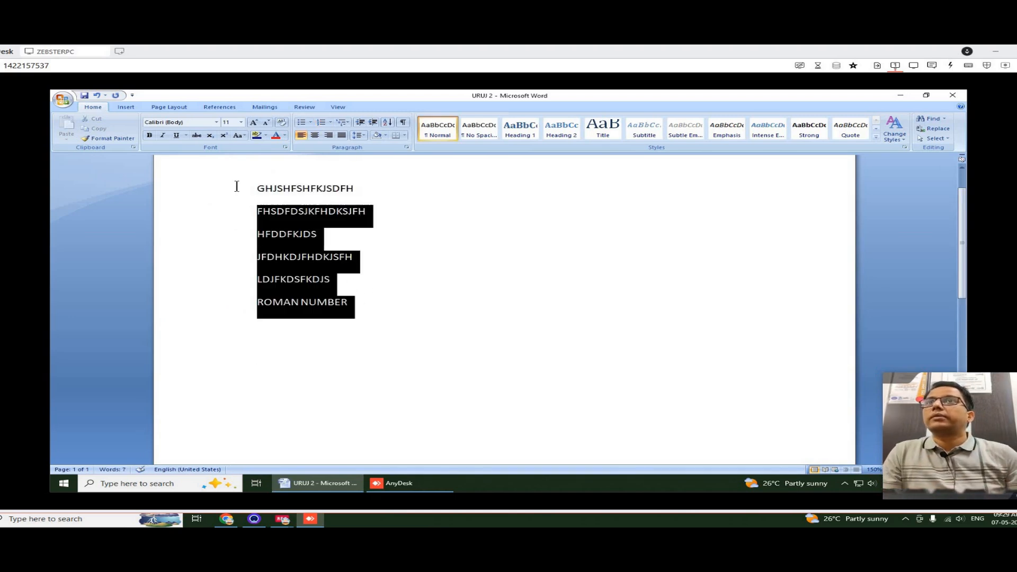
left_click(318, 202)
left_click(357, 195)
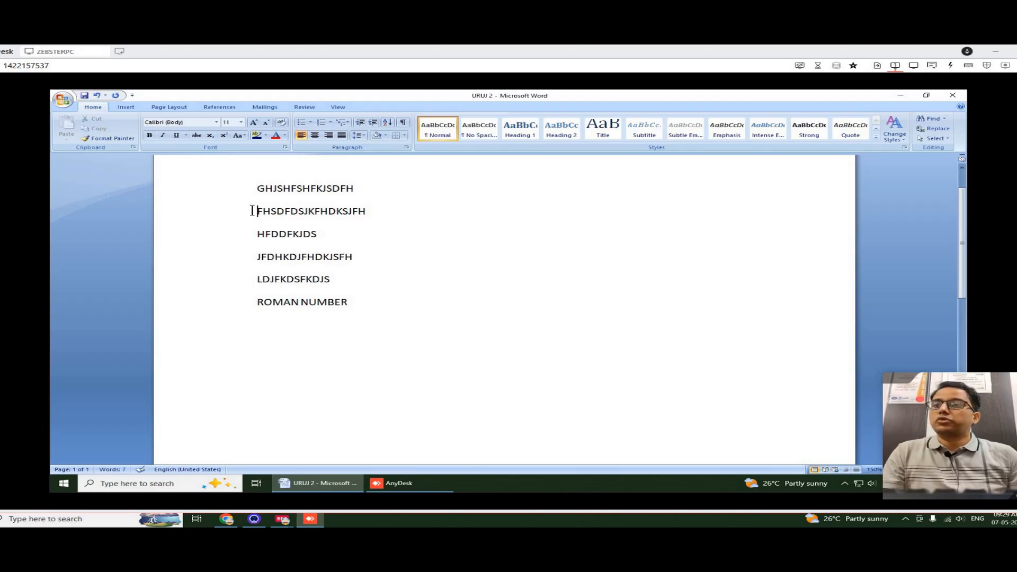
left_click_drag(342, 189, 256, 192)
left_click(304, 211)
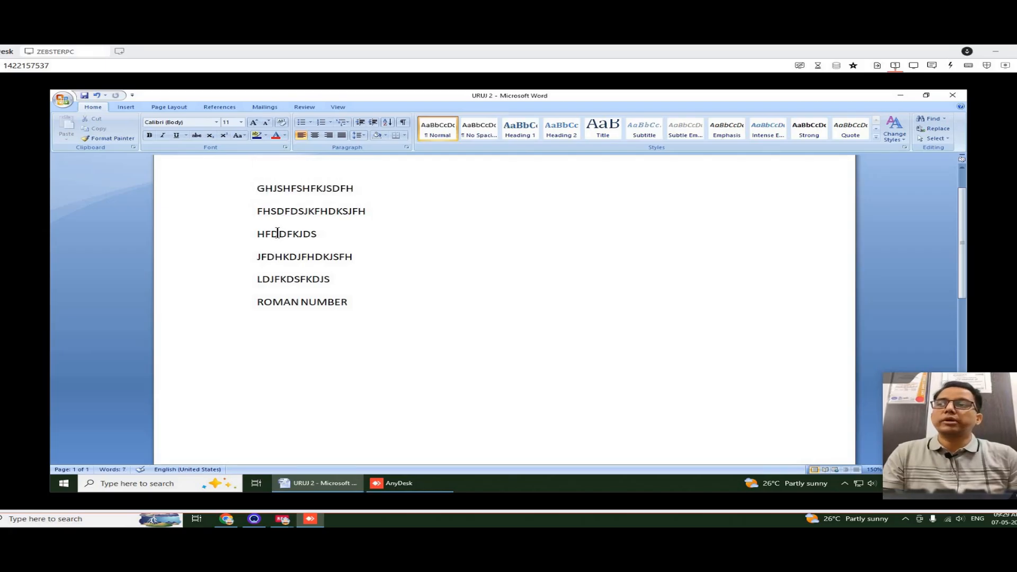
Indent every second line by one tab: FHSDFDSJKFHDKSJFH, JFDHKDJFHDKJSFH and ROMAN NUMBER.
key("Tab")
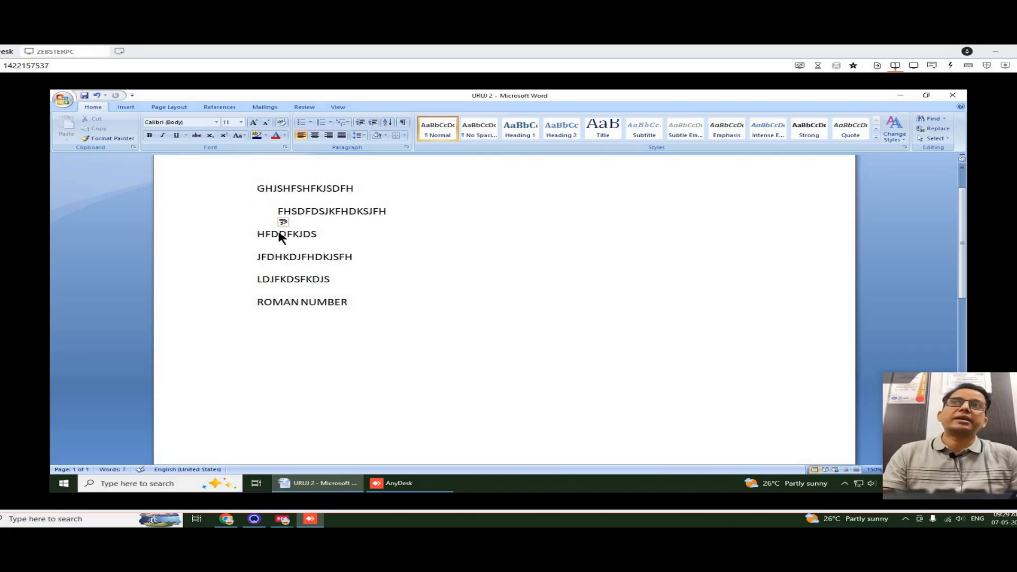
left_click_drag(256, 235, 320, 241)
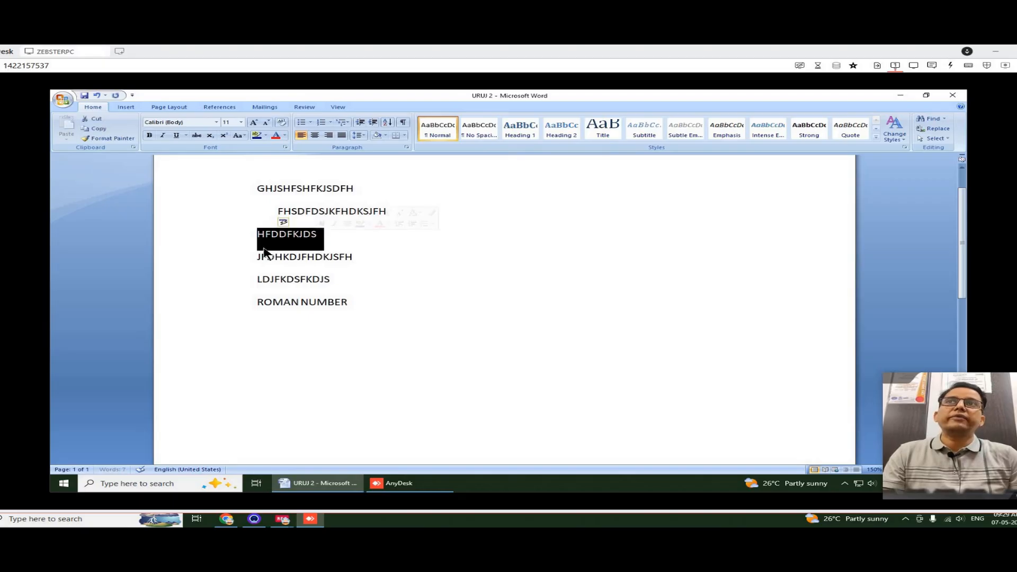
left_click(307, 302)
key("Up")
key("Up")
key("Home")
key("Tab")
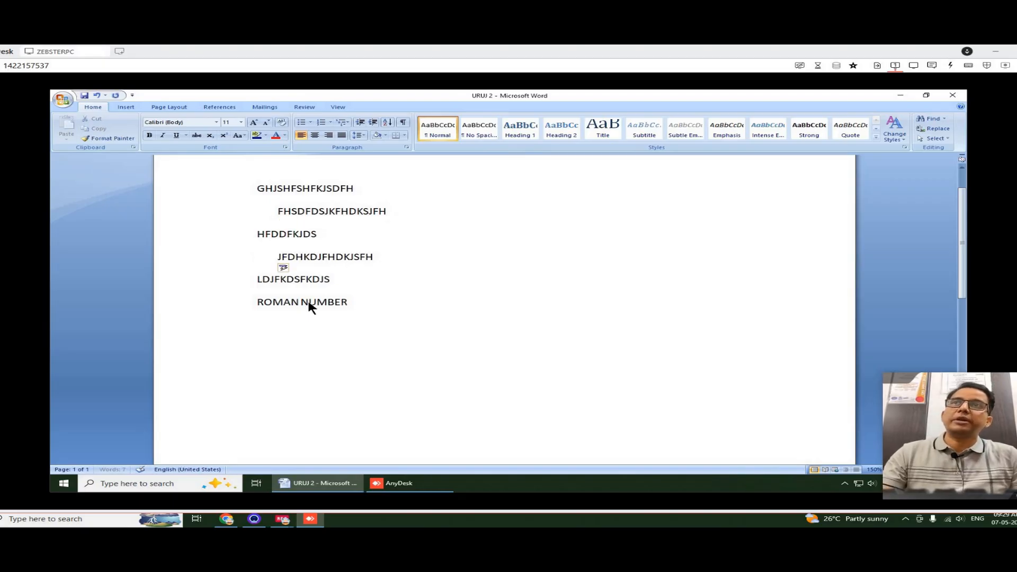
mouse_move(253, 281)
left_mouse_down()
mouse_move(304, 277)
mouse_move(256, 297)
left_mouse_up()
left_click(258, 301)
key("Tab")
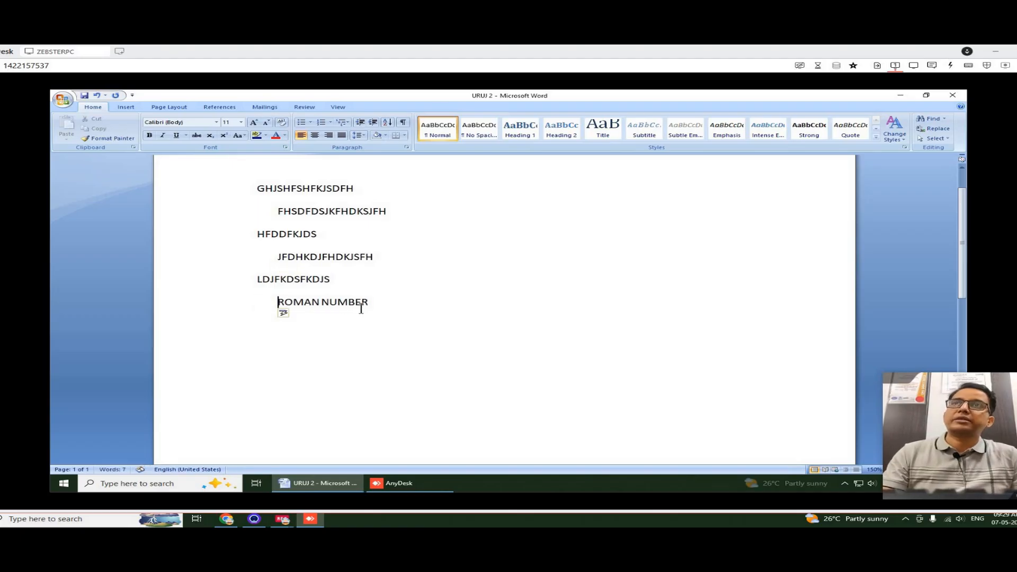
Apply the current multilevel list style 1), a), i) to all six lines.
left_click_drag(371, 305, 258, 196)
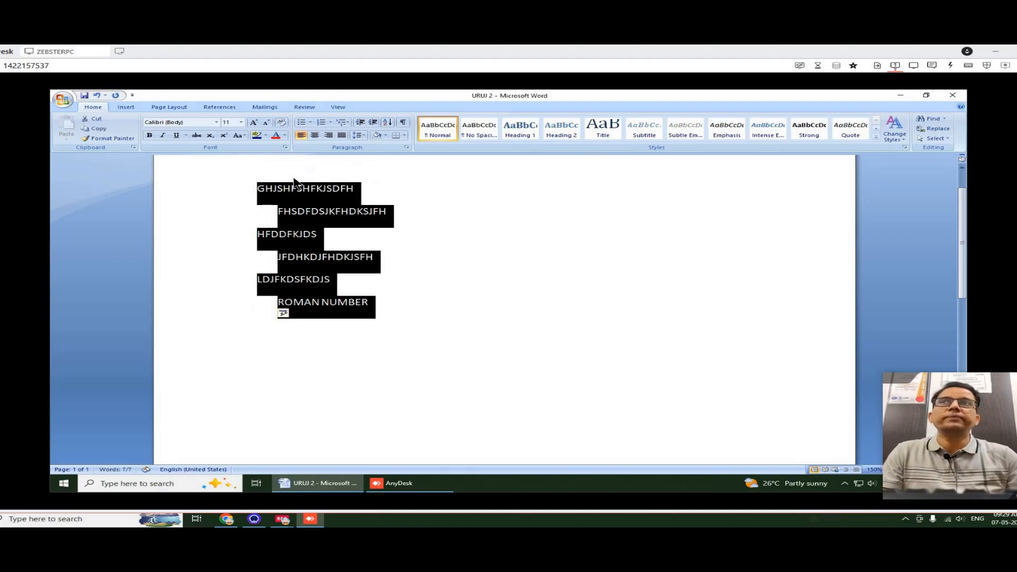
left_click(342, 122)
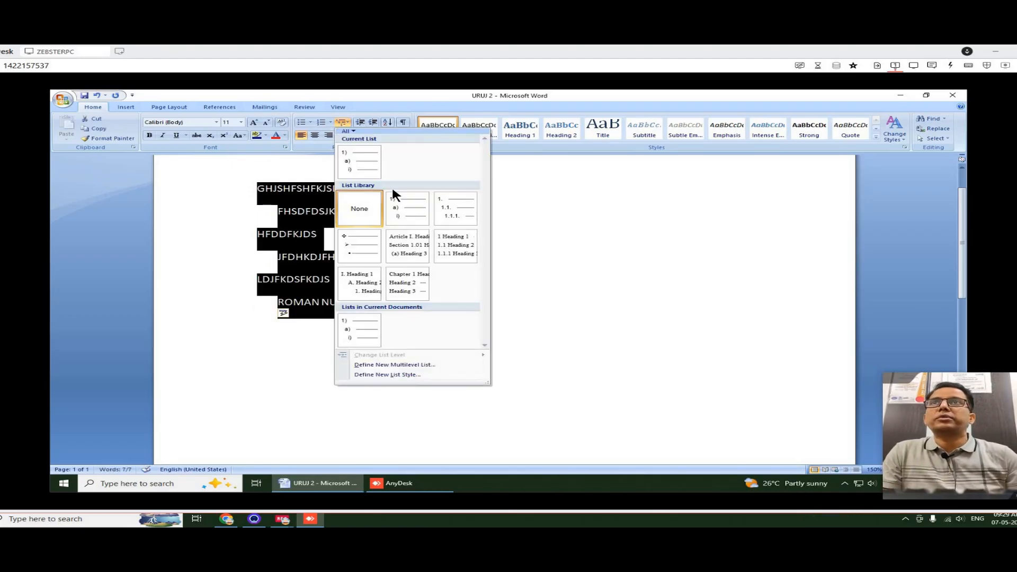
mouse_move(455, 218)
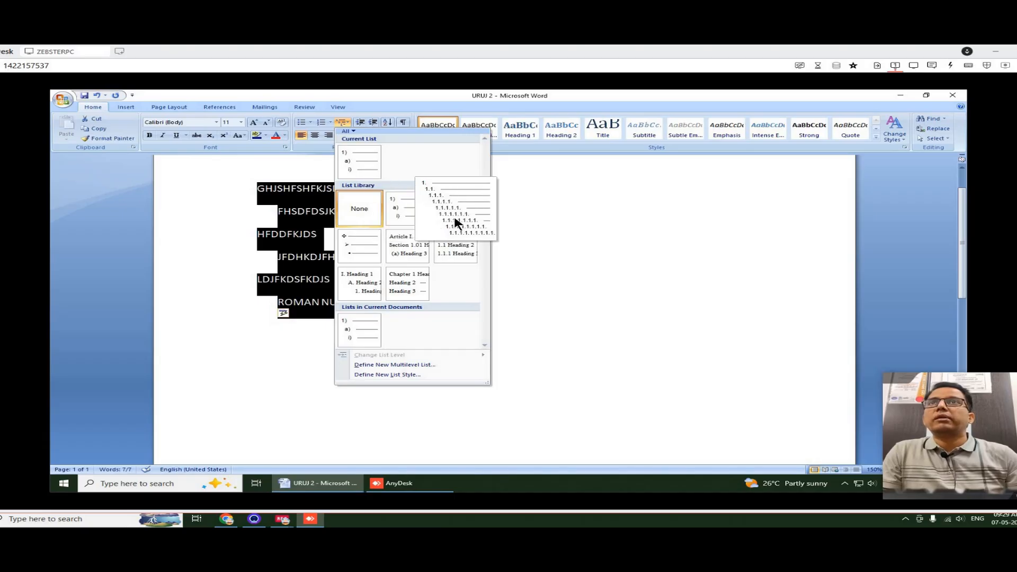
left_click(366, 163)
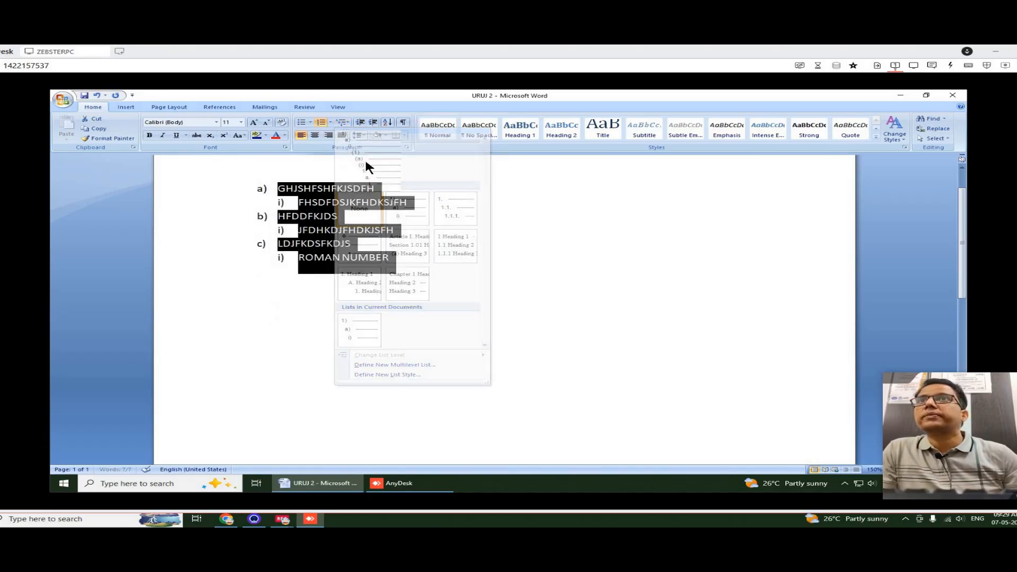
left_click(505, 251)
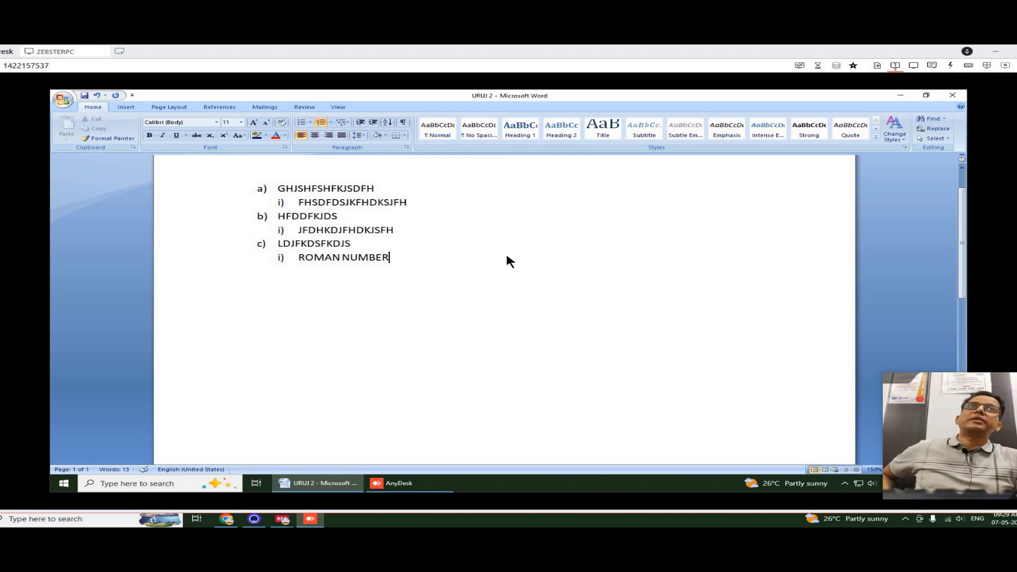
Increase the indent of the lettered list level, starting from the first item, GHJSHFSHFKJSDFH.
left_click(269, 191)
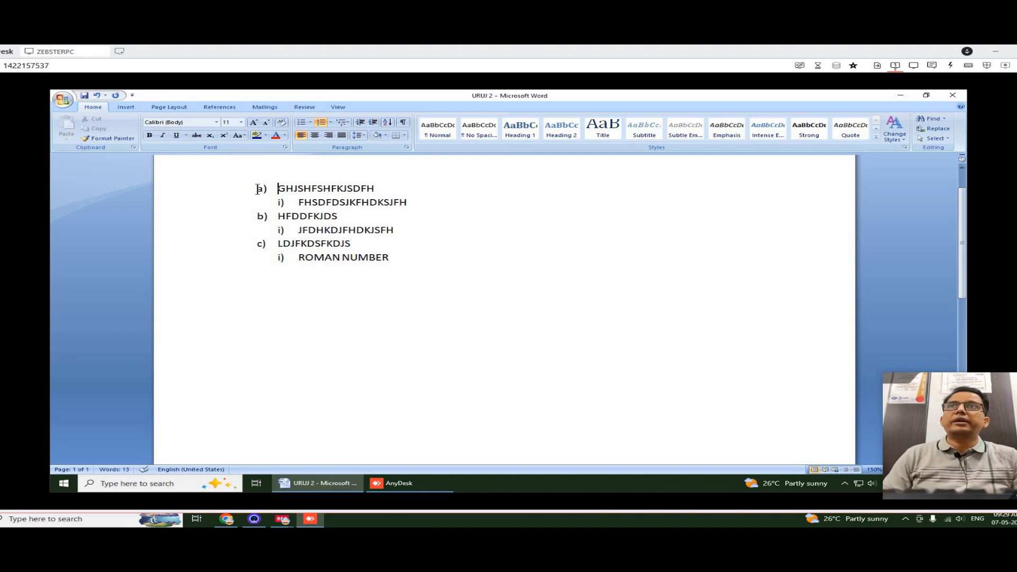
left_click(258, 190)
key("Tab")
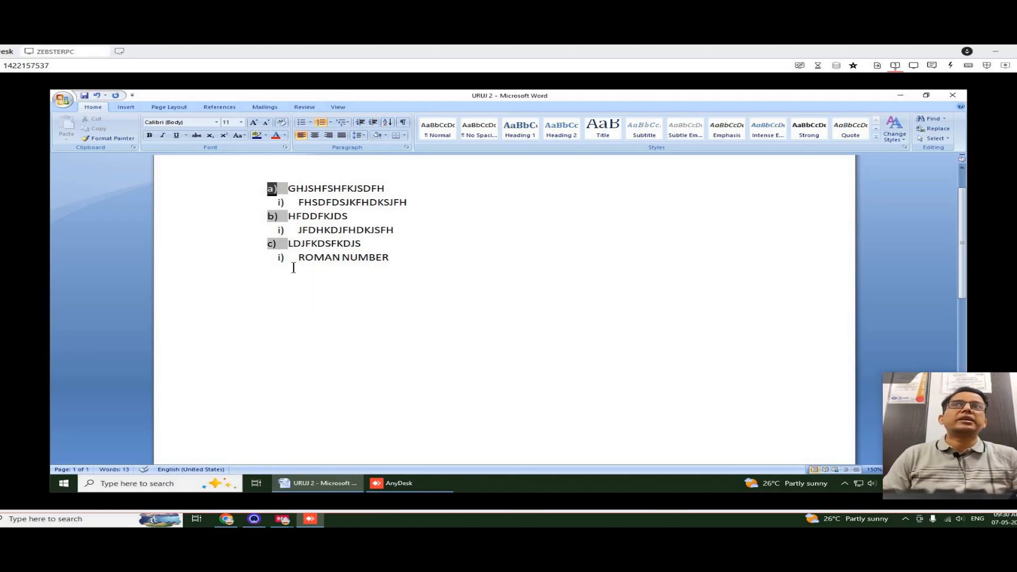
Add four sub-items below FHSDFDSJKFHDKSJFH: GJGHJ, GFHFGH, GFHFGH and FGHFGH.
left_click(431, 202)
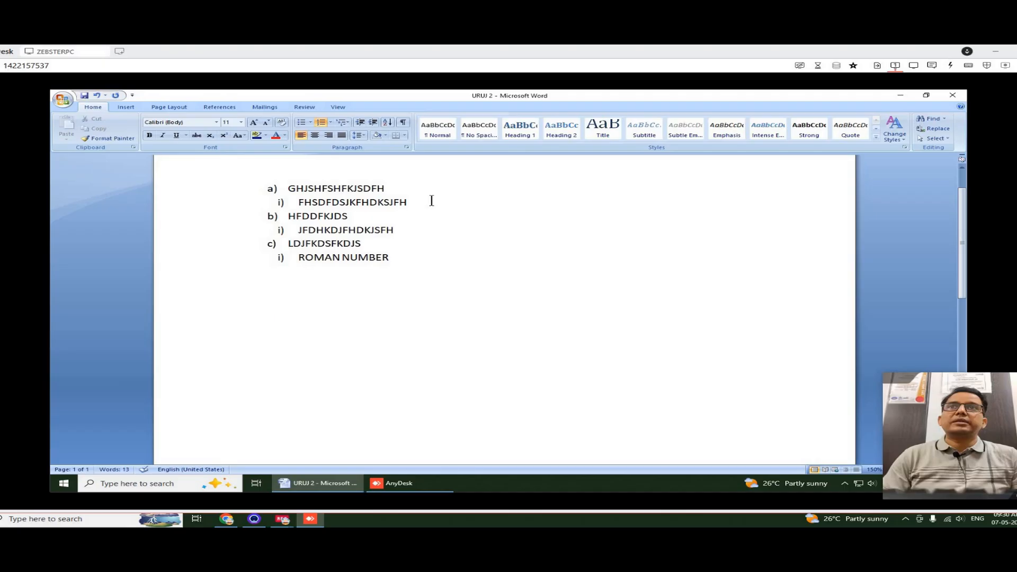
key("Return")
type("GJGHJ")
key("Return")
type("GFHFGH")
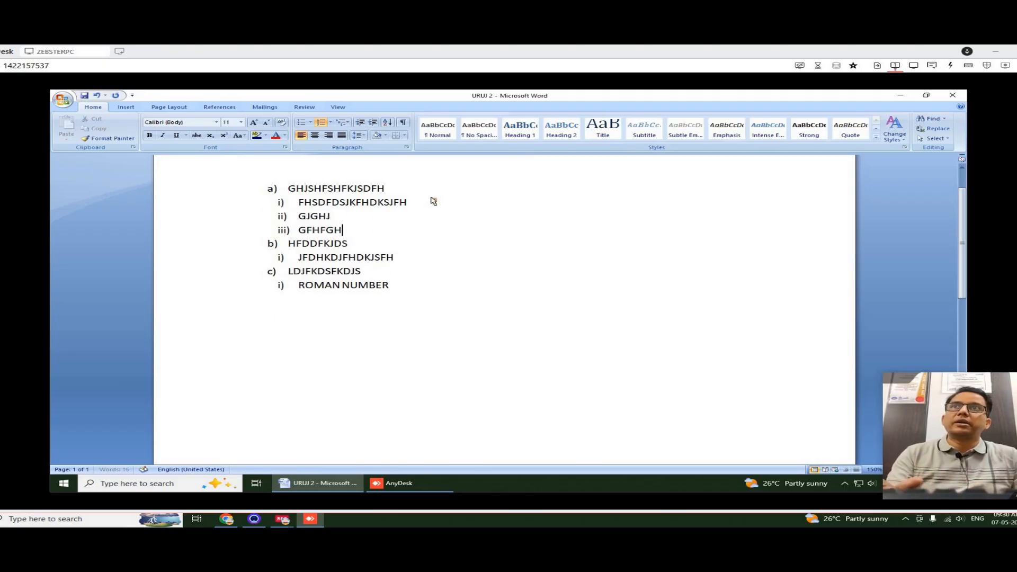
key("Return")
type("GFHFGH")
key("Return")
type("FGHFGH")
Add two sub-items, FHFH and HJHGJ, below JFDHKDJFHDKJSFH.
left_click(408, 283)
key("Return")
type("FHFH")
key("Return")
type("HJHGJ")
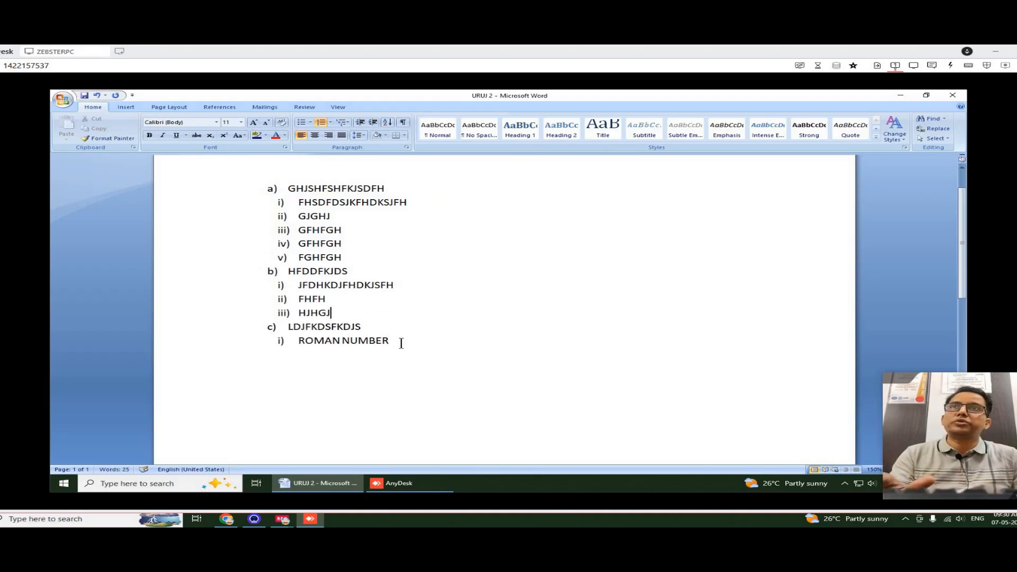
Add two sub-items, FGFDG and TFGHFGH, below ROMAN NUMBER.
left_click(400, 342)
key("Return")
type("FGFDG")
key("Return")
type("TFGHFGH")
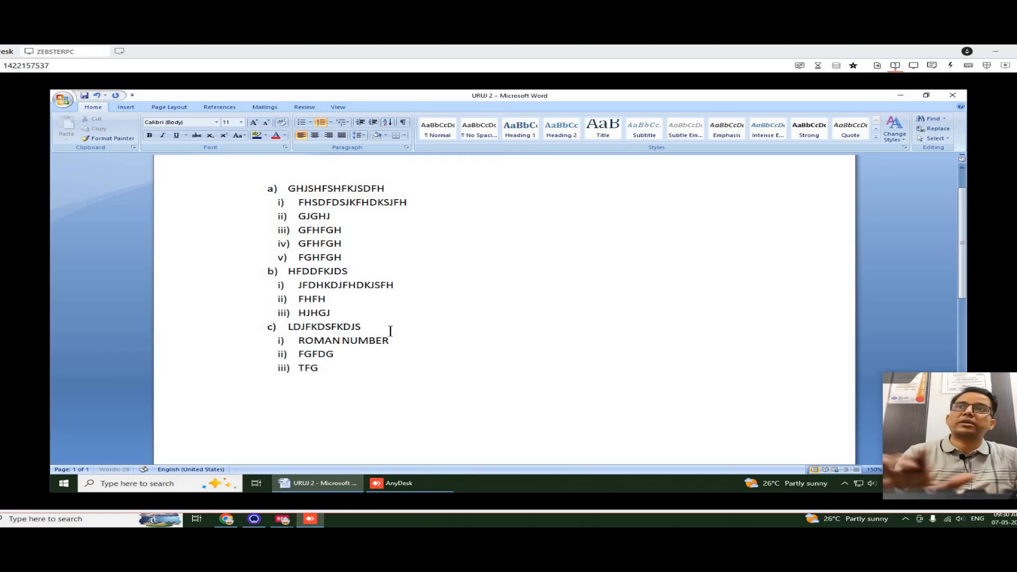
Try the Article I / Section 1.01 heading multilevel style on the list and undo it.
left_click(346, 123)
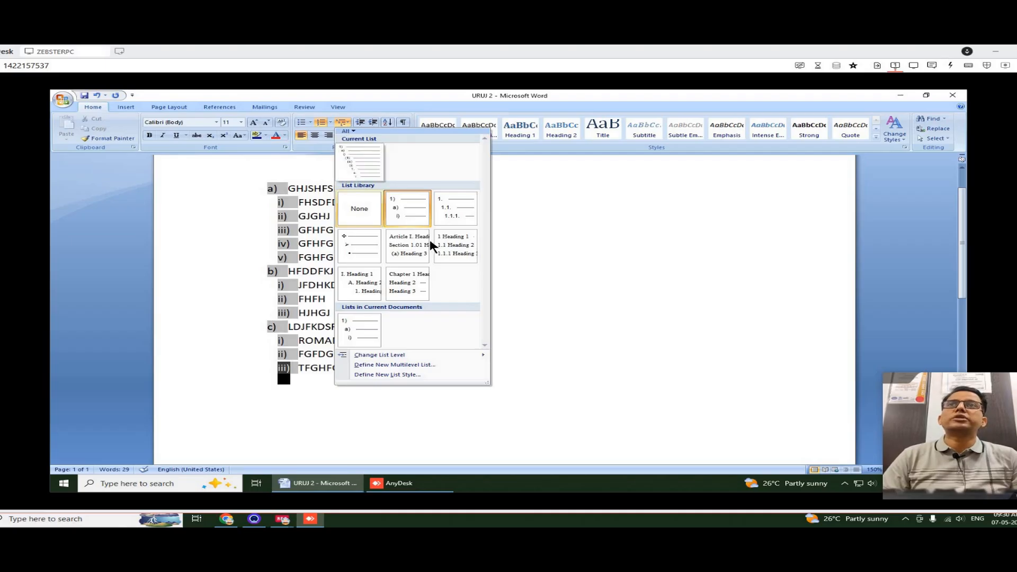
mouse_move(423, 263)
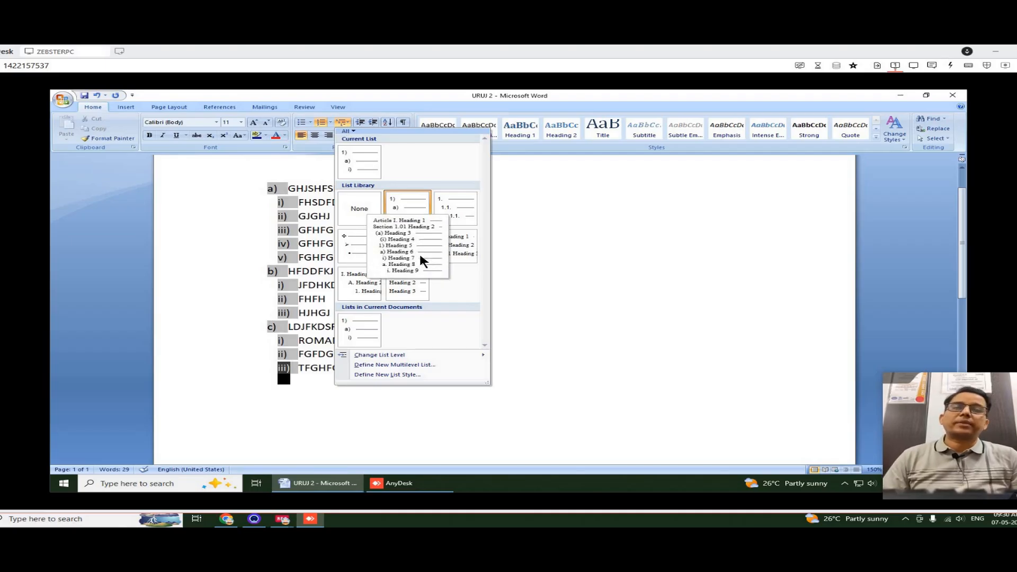
left_click(411, 248)
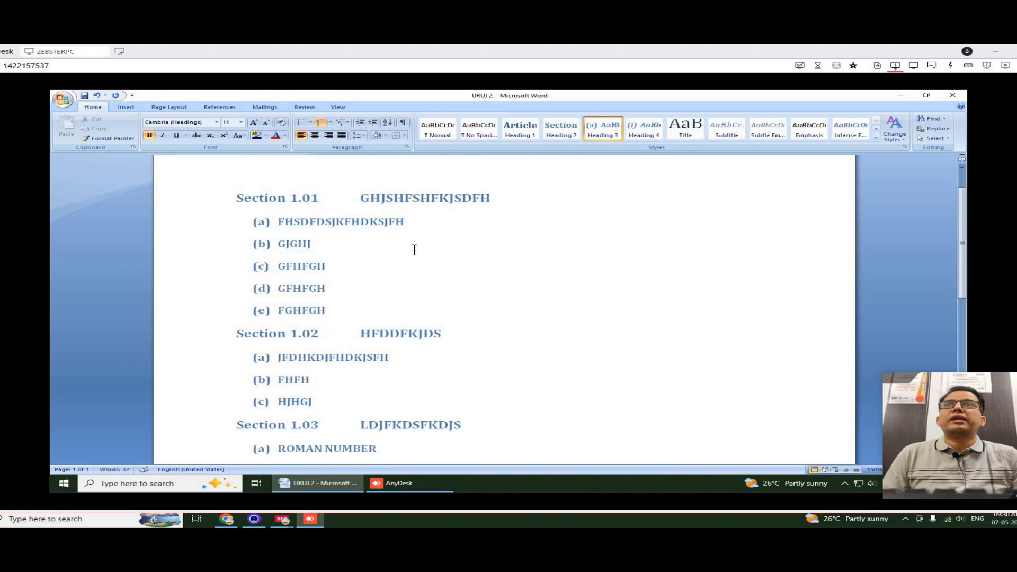
left_click(248, 200)
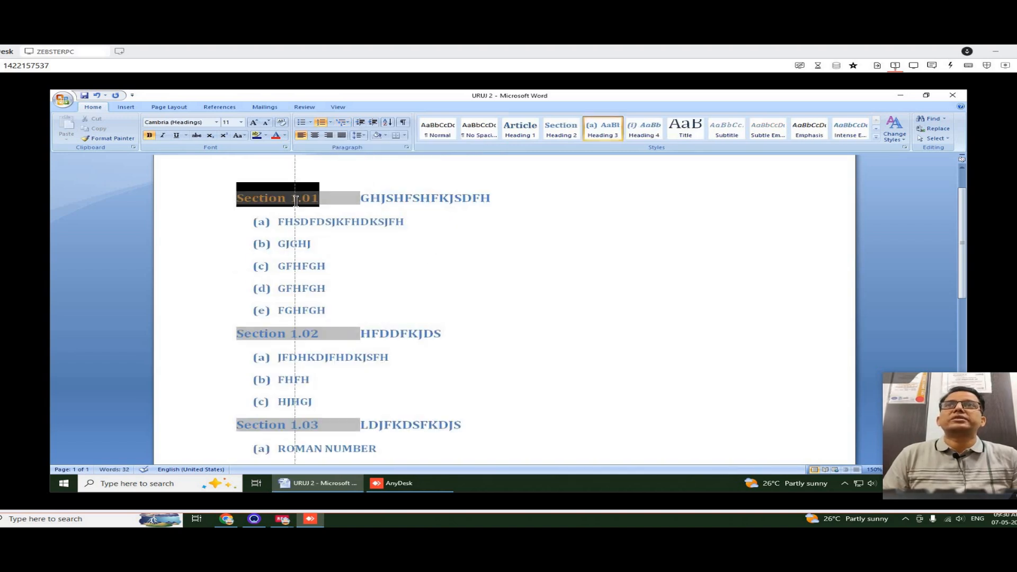
left_click(533, 287)
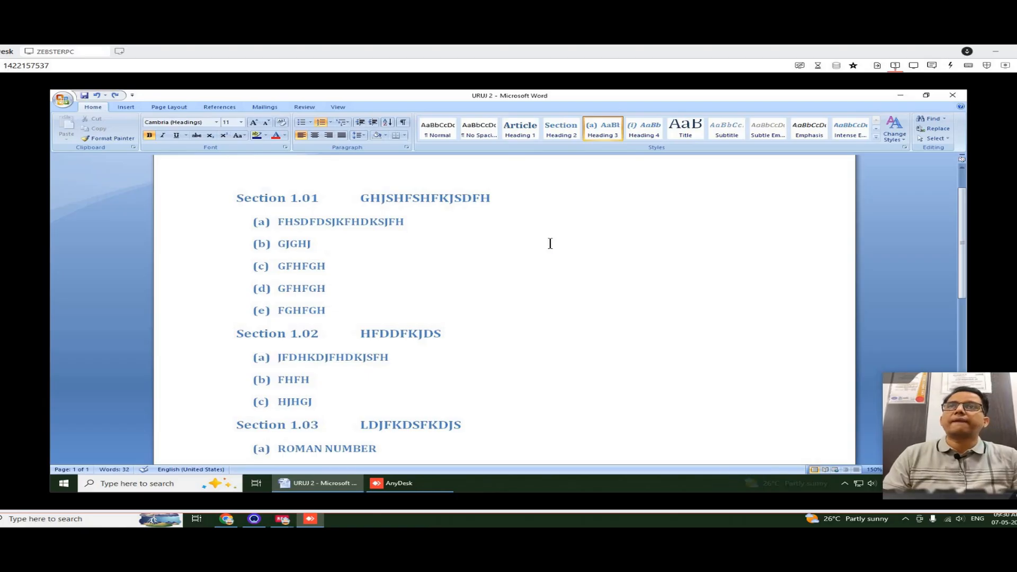
key("ctrl+z")
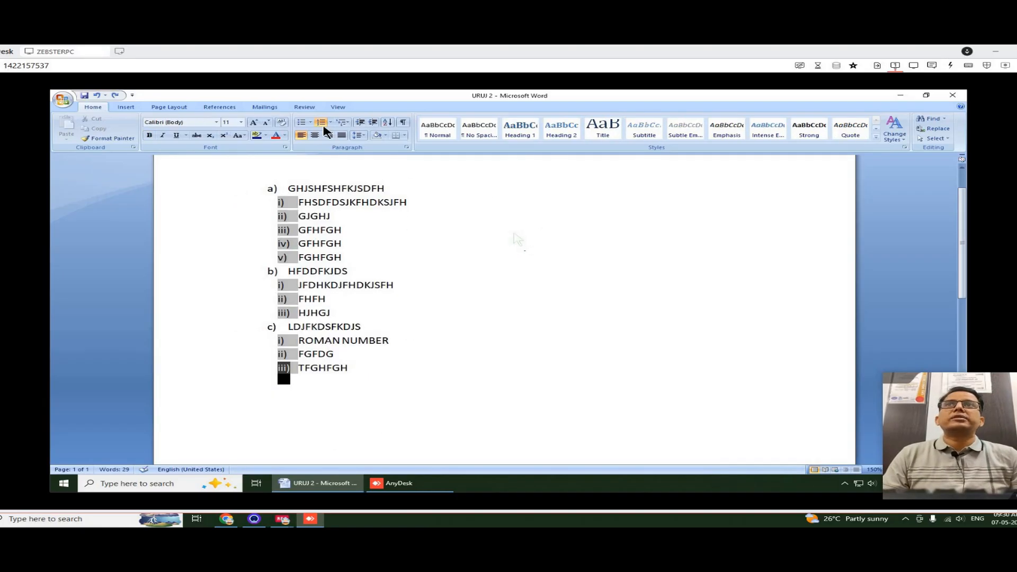
left_click(445, 220)
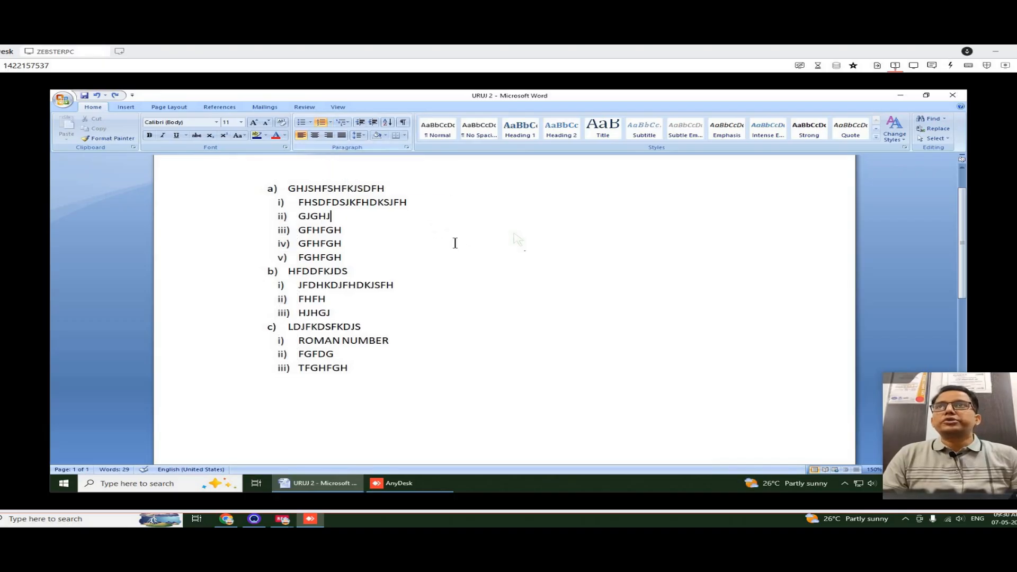
Select the entire list, centre it, right-align it, and return it to left alignment.
scroll(455, 238, "up", 2)
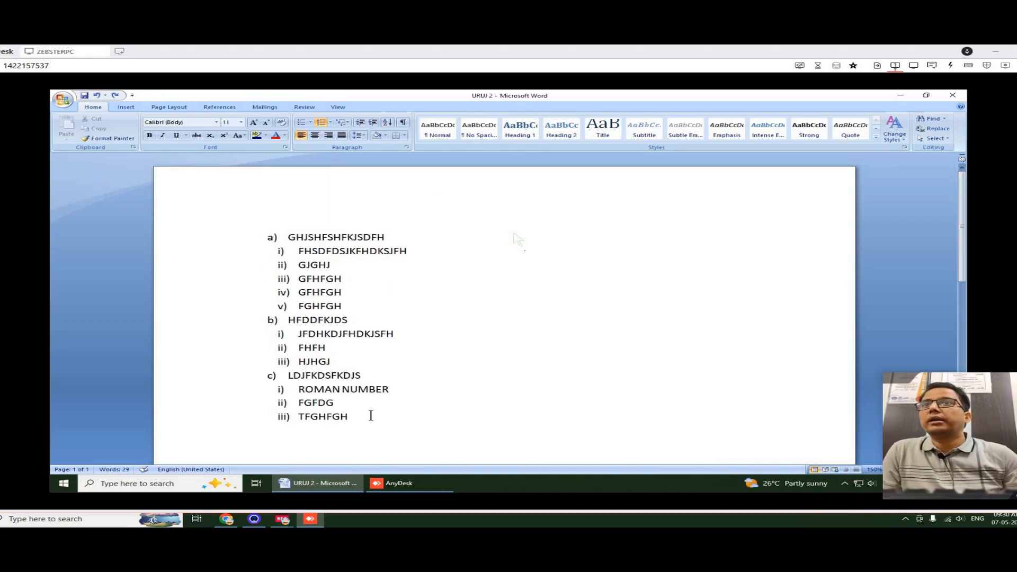
left_click_drag(371, 422, 265, 227)
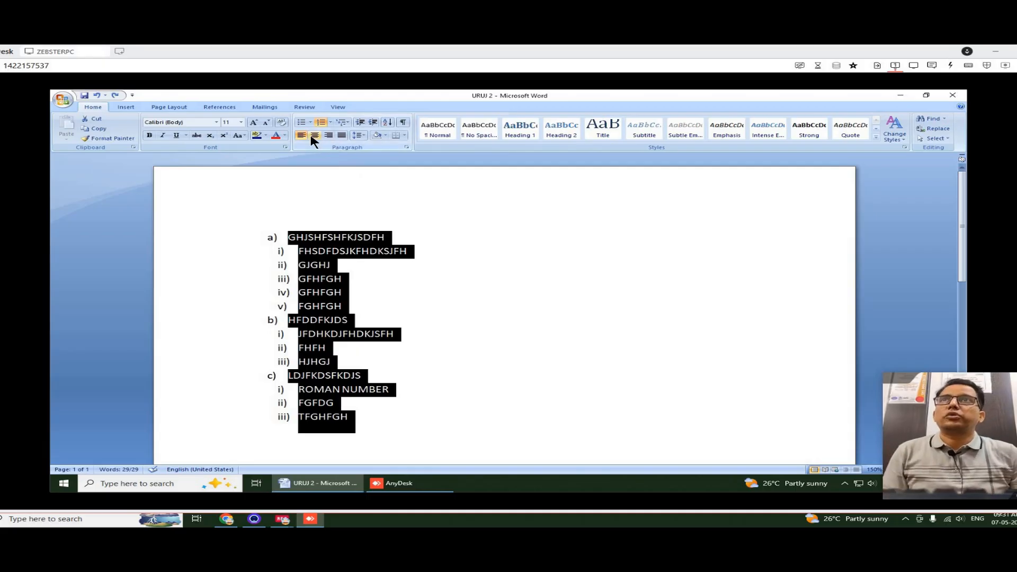
left_click(315, 135)
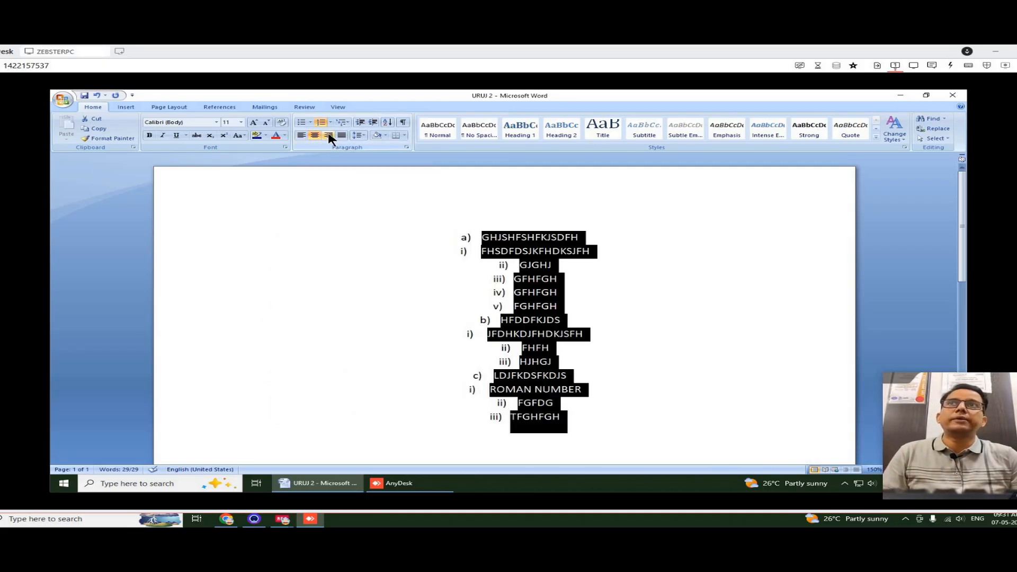
left_click(329, 136)
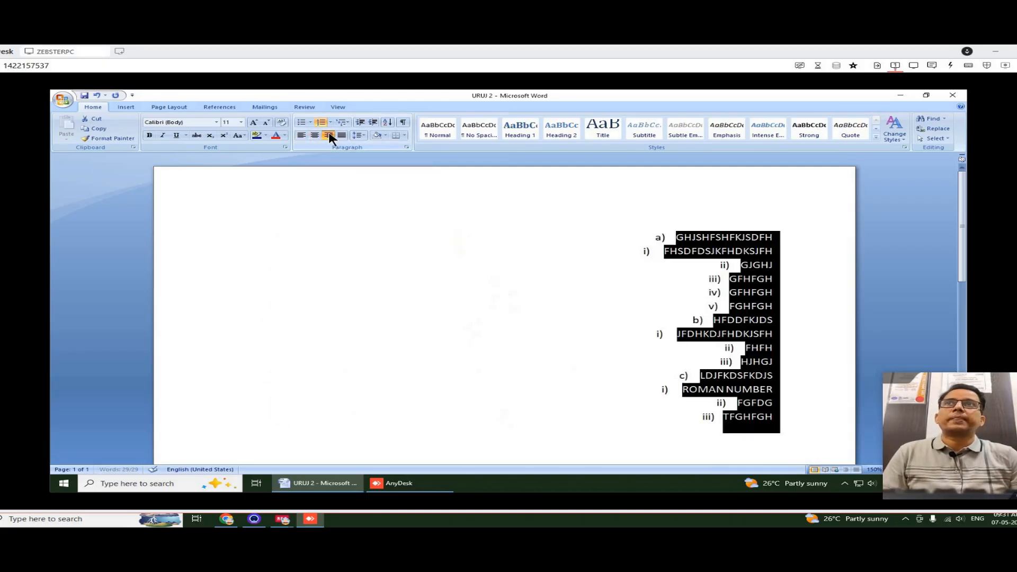
left_click(301, 136)
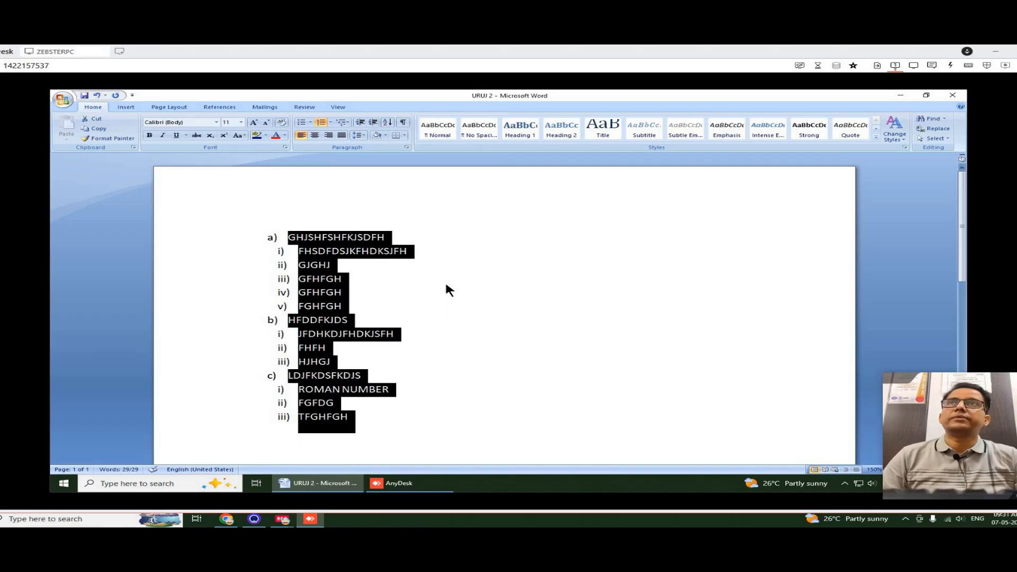
Switch the selected list to right alignment again, centre it, and restore left alignment.
left_click(329, 135)
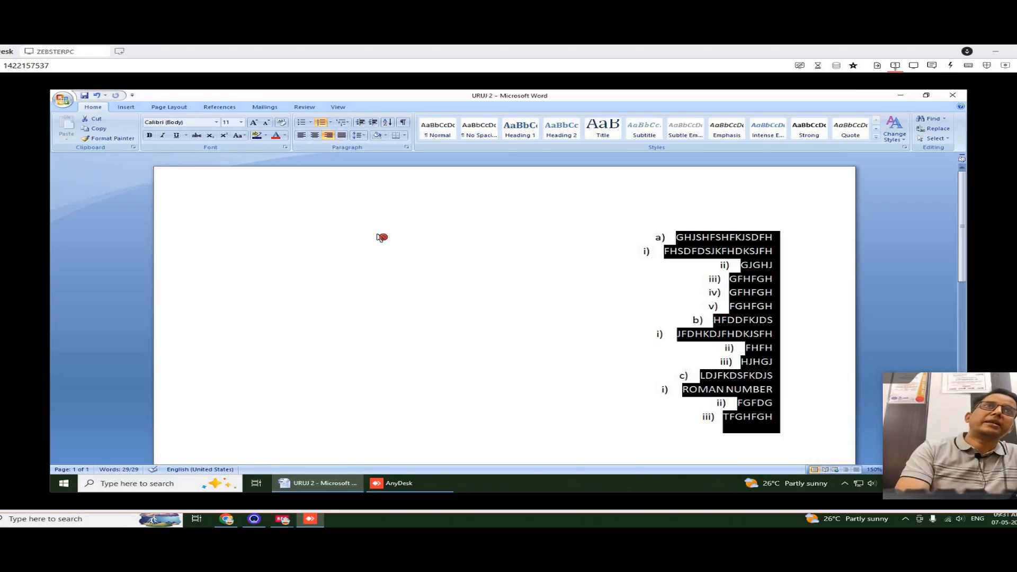
key("ctrl+e")
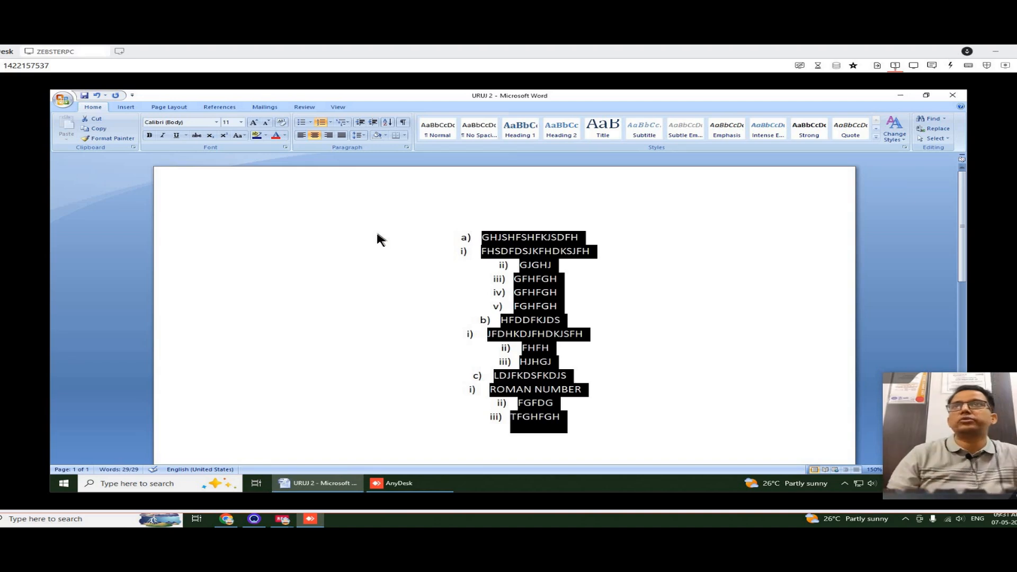
key("ctrl+l")
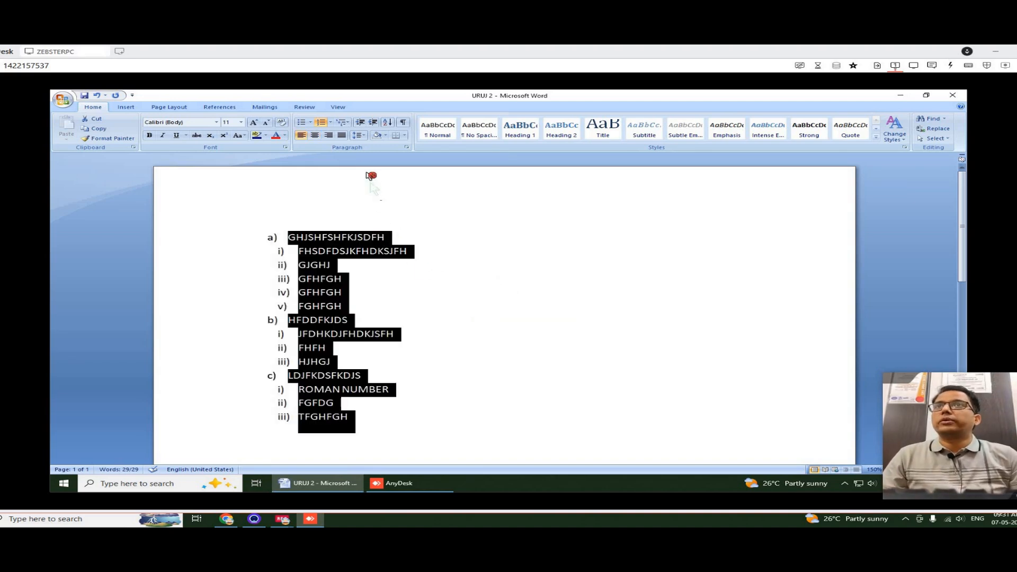
Replace the list with four plain lines: FKDSJFHSDKJFHKDSJF, FHSDKJFHKDSHFKDJSF, KDJFHKDJFHKDJSFKJHFK and DLFJDJKSFKDJSFH.
key("Delete")
type("FKDSJFHSDKJFHKDSJF")
key("Return")
type("FHSDKJFHKDSHFKDJSF")
key("Return")
type("KDJFHKDJFHKDJSFKJHFK")
key("Return")
type("DLFJDJKSFKDJSFH")
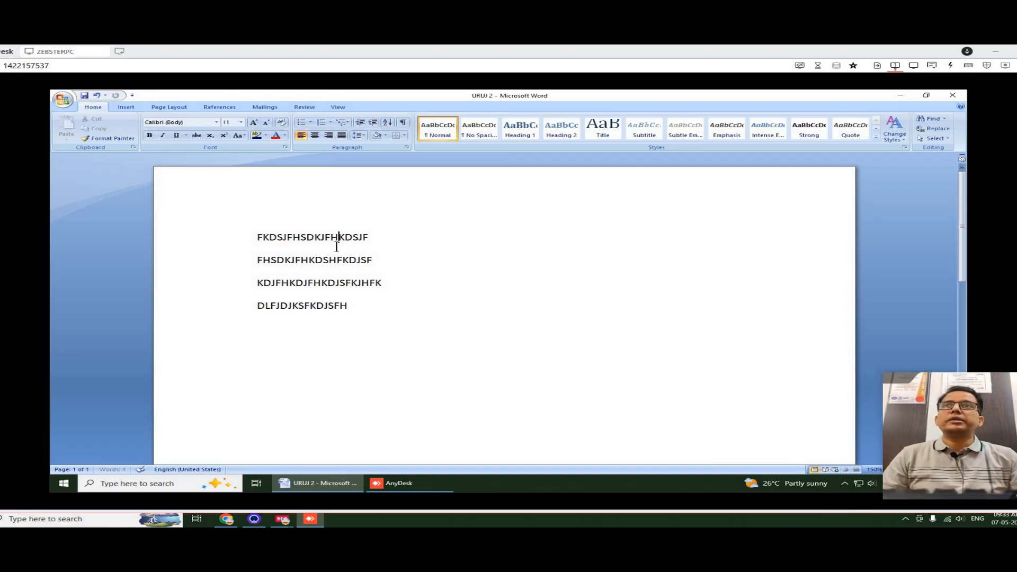
Apply the No Spacing style to all four lines.
left_click_drag(352, 245, 306, 245)
left_click(369, 318)
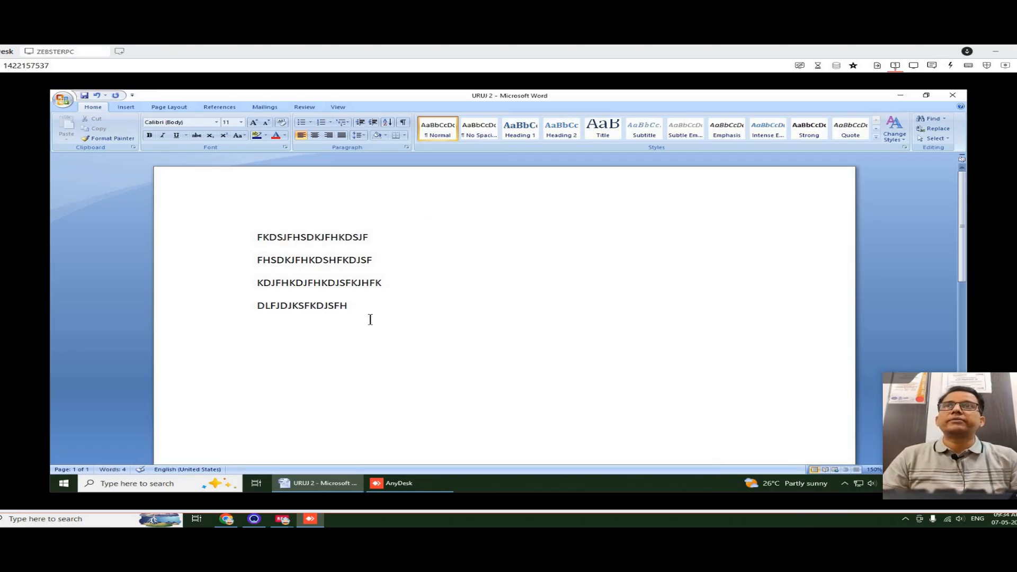
left_click(269, 248, "shift")
left_click(260, 238, "shift")
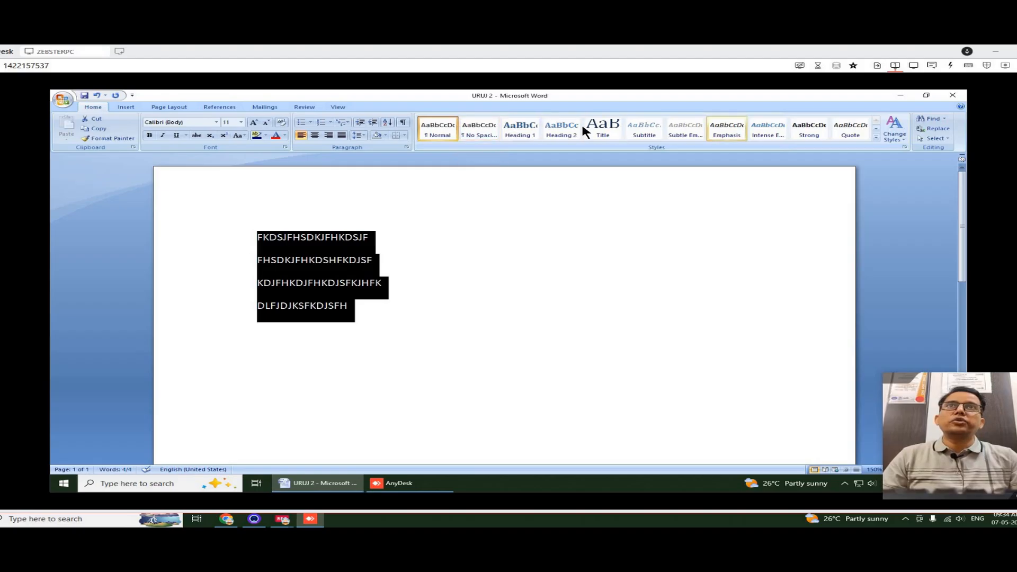
left_click(478, 127)
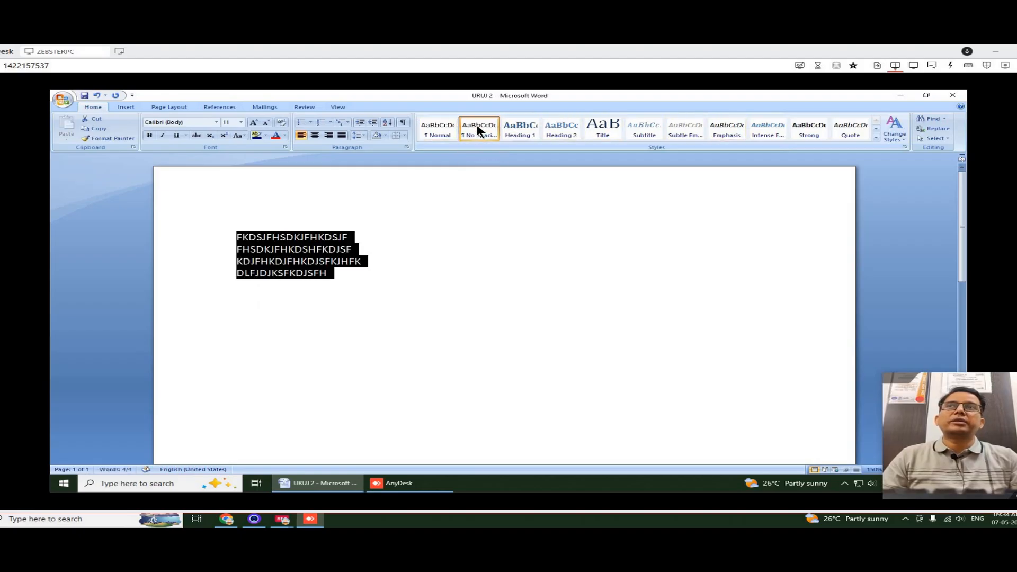
Select the four text lines and set their line spacing to 1.5, then 2.0.
left_click(505, 294)
left_click_drag(323, 273, 317, 201)
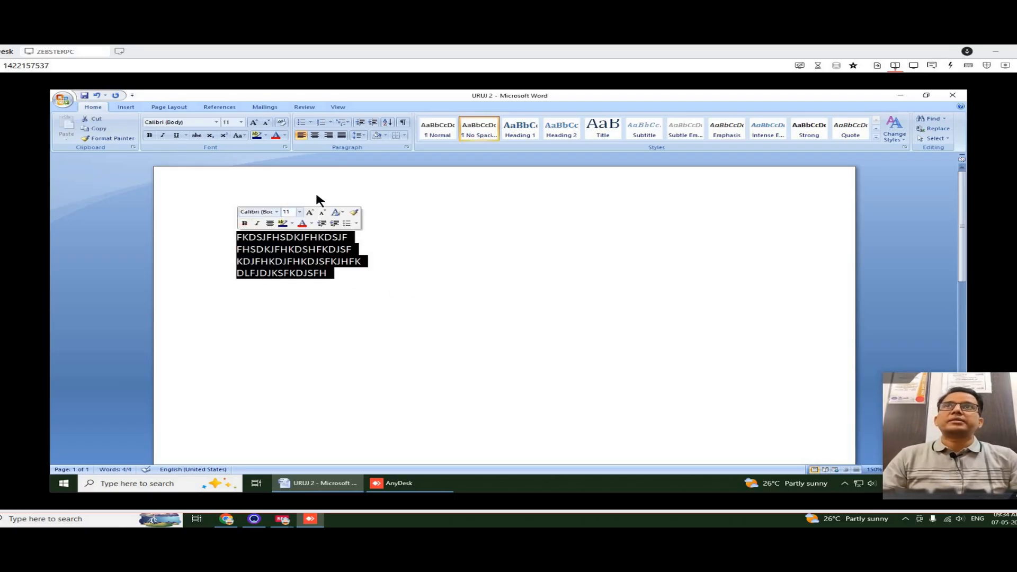
left_click(363, 136)
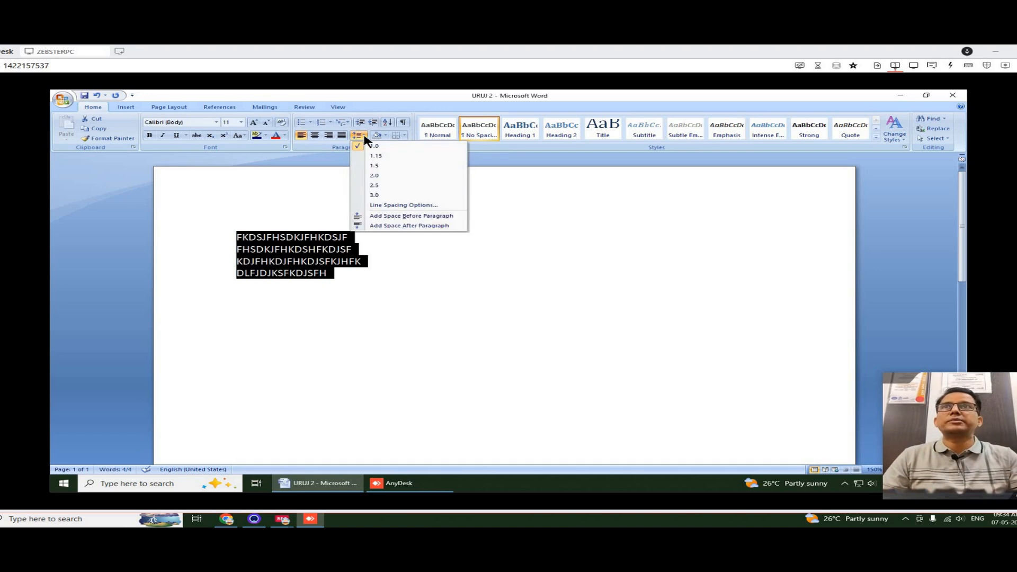
left_click(379, 167)
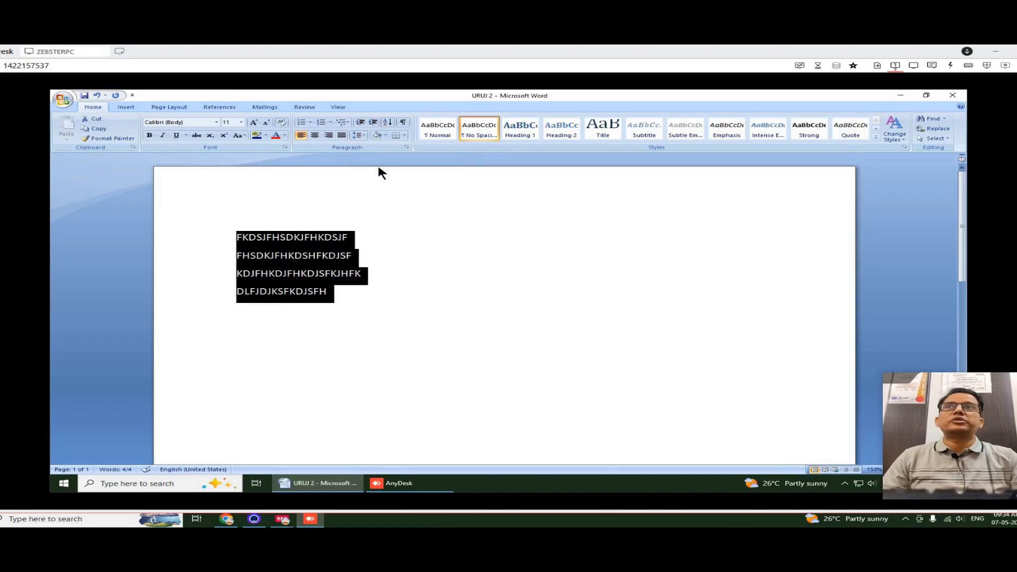
left_click(363, 135)
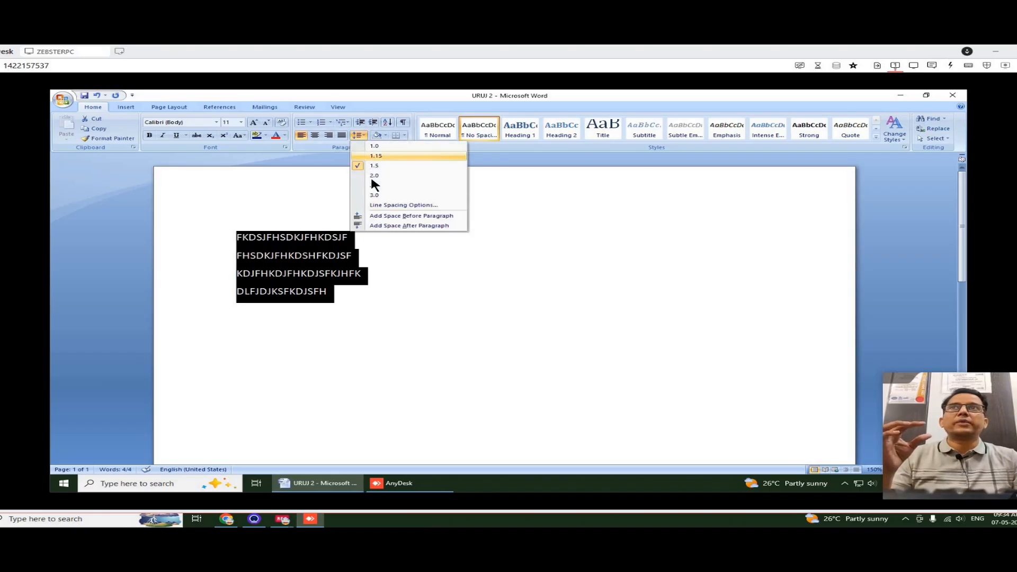
left_click(371, 174)
Widen the selected lines' spacing to 2.5 and 3.0, then return it to 1.0.
left_click(360, 135)
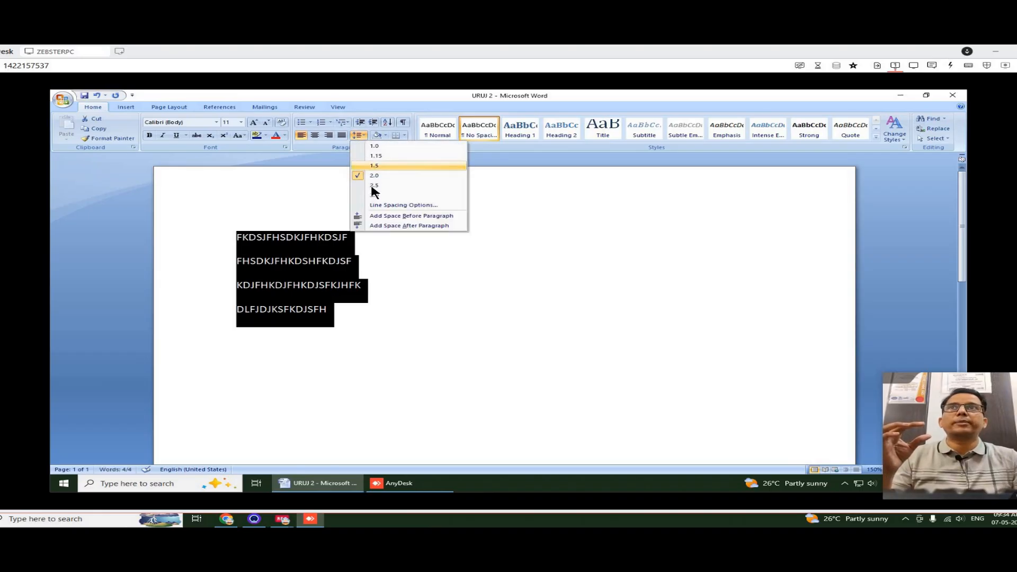
left_click(372, 185)
left_click(359, 136)
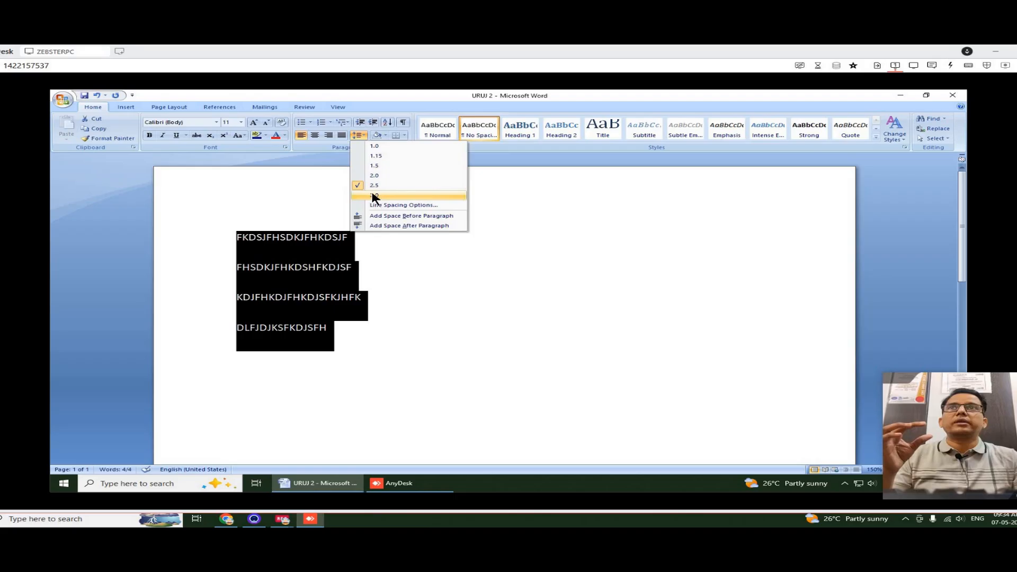
left_click(374, 195)
left_click(358, 136)
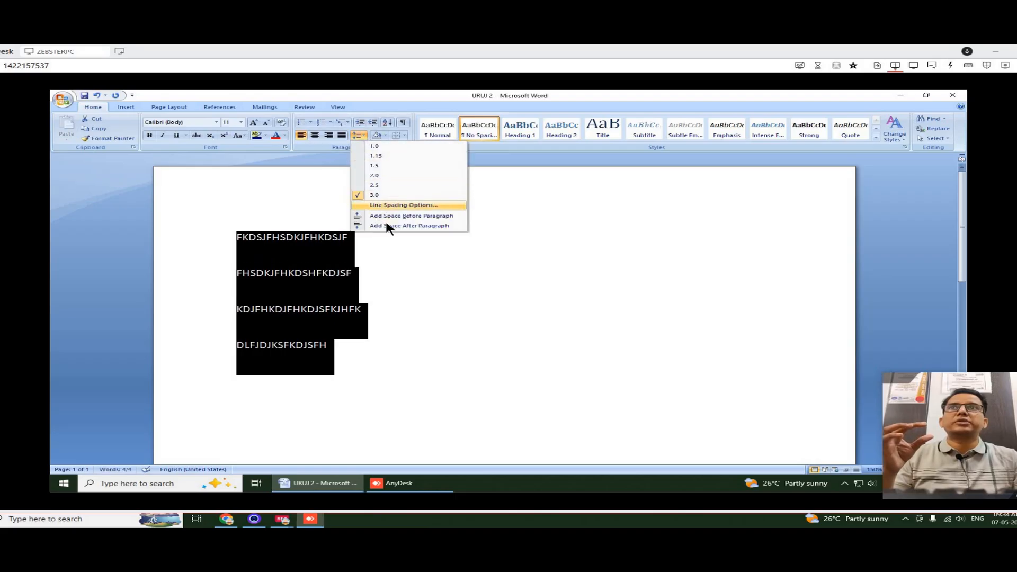
left_click(371, 148)
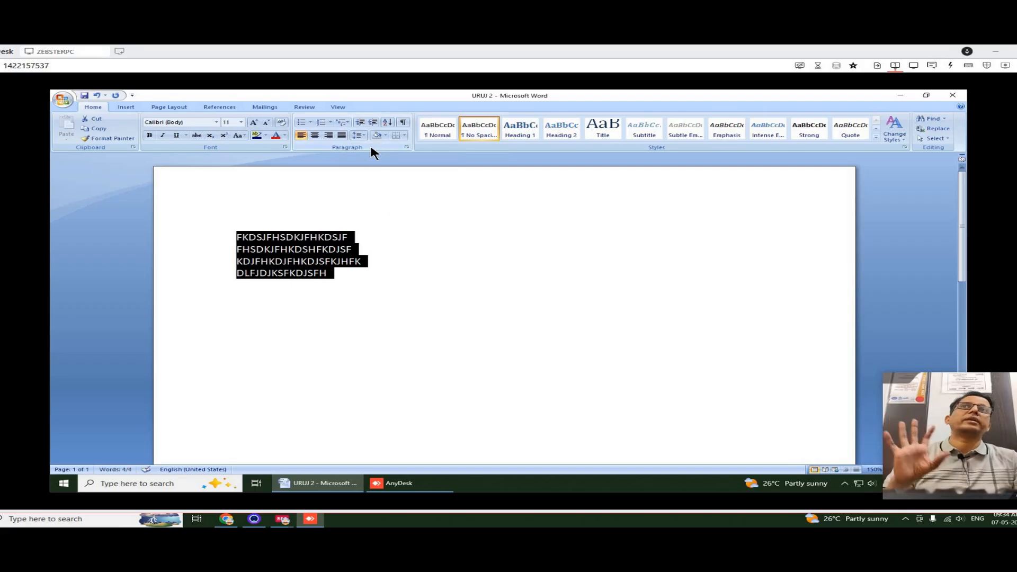
left_click(363, 136)
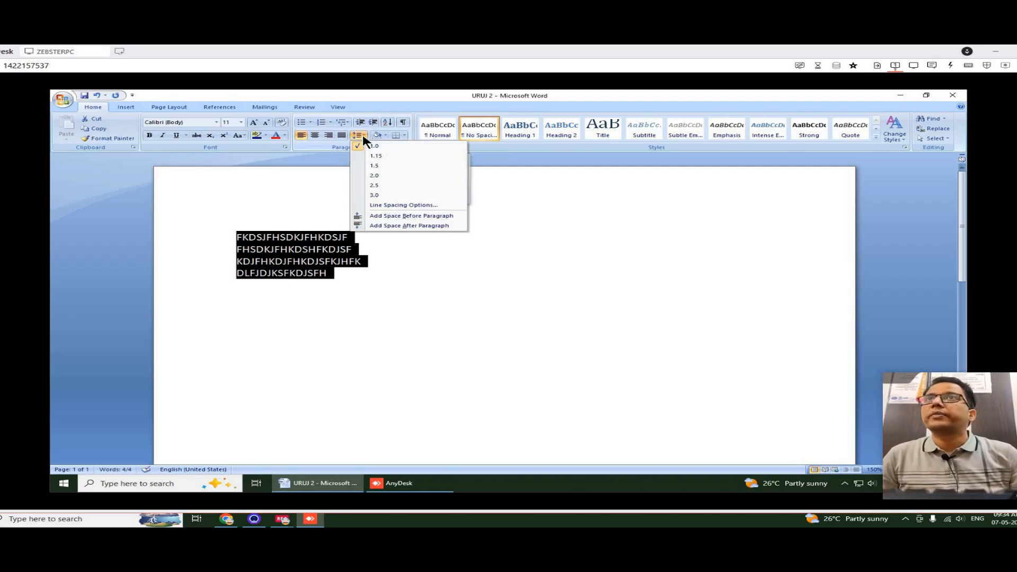
Shade the four selected lines with the standard light green colour.
left_click(386, 135)
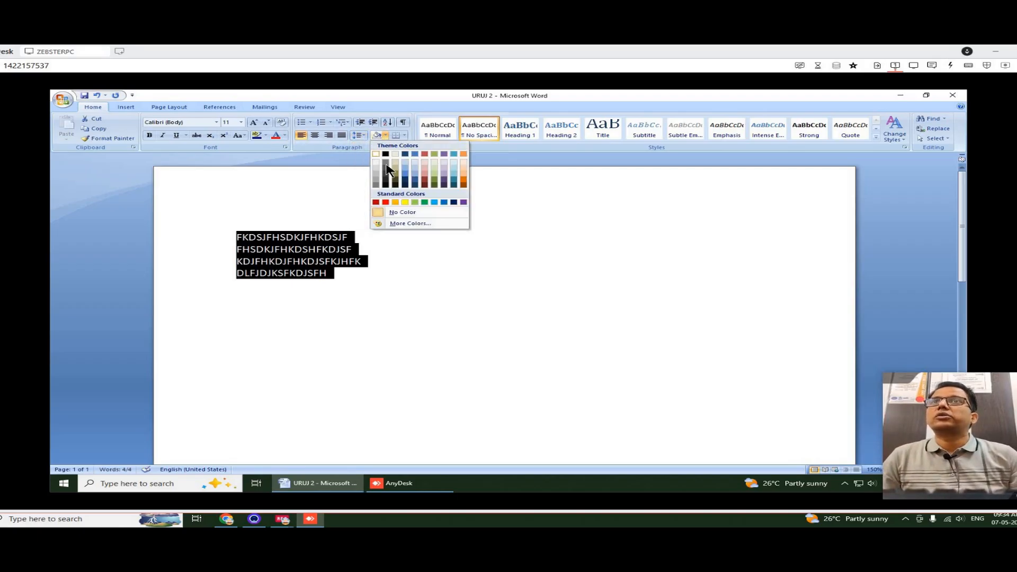
left_click(414, 202)
left_click(477, 277)
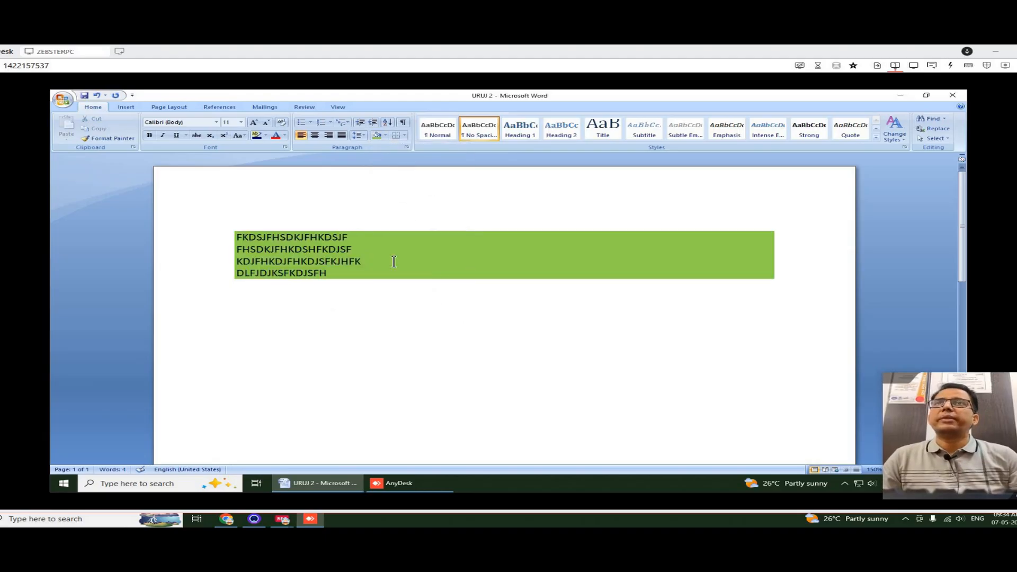
Change the four lines' shading to a custom orange with RGB values 212, 124, 6.
left_click_drag(332, 275, 232, 236)
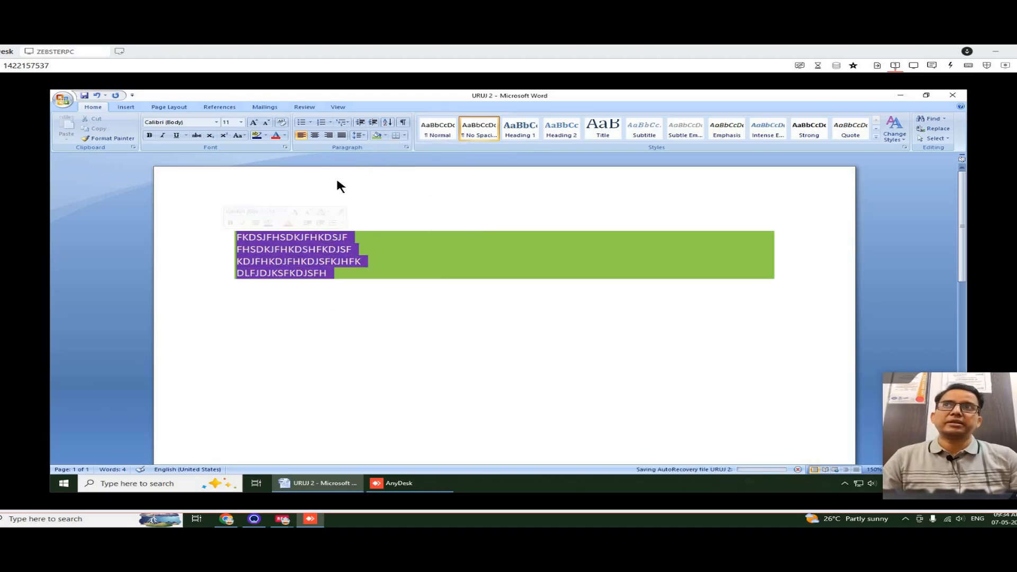
left_click(386, 136)
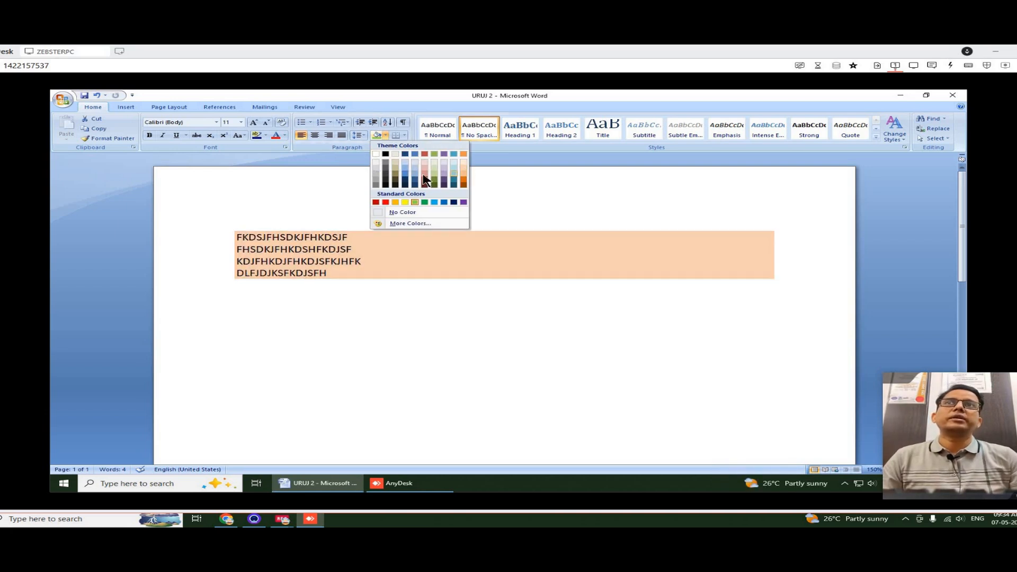
left_click(408, 224)
left_click_drag(477, 249, 434, 238)
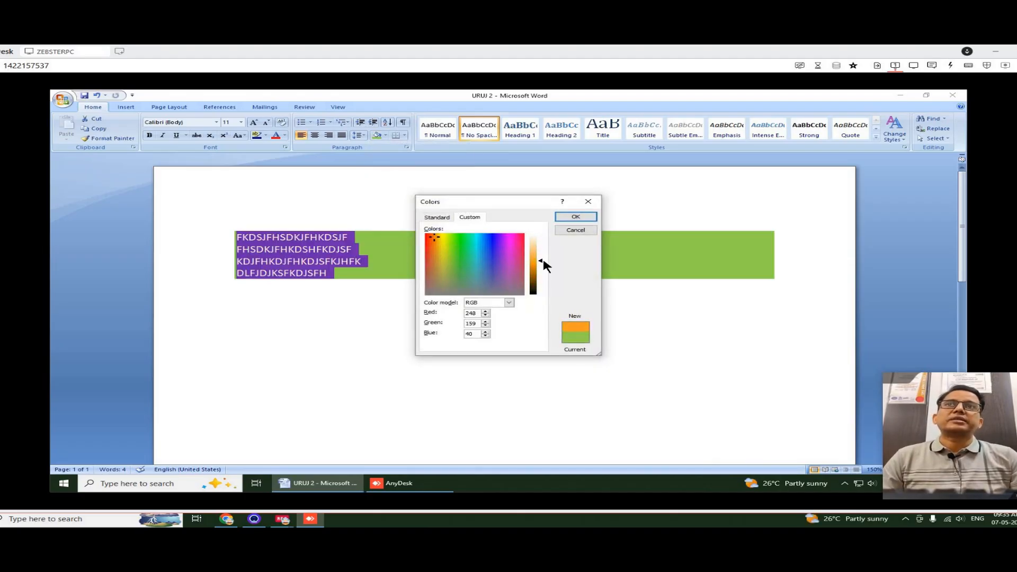
left_click(542, 265)
mouse_move(542, 268)
left_mouse_down()
mouse_move(539, 259)
mouse_move(541, 269)
left_mouse_up()
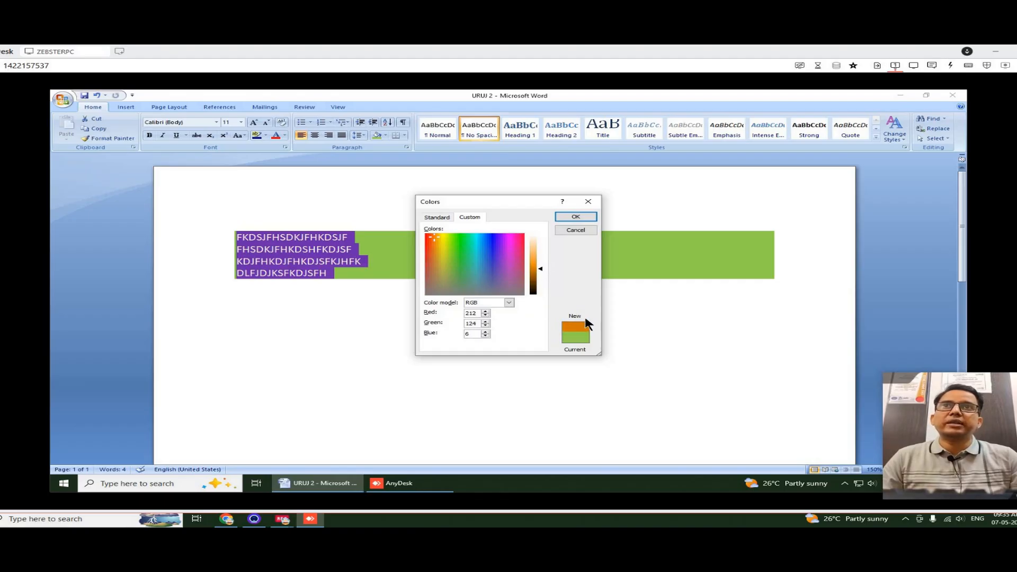
left_click(576, 216)
left_click(568, 291)
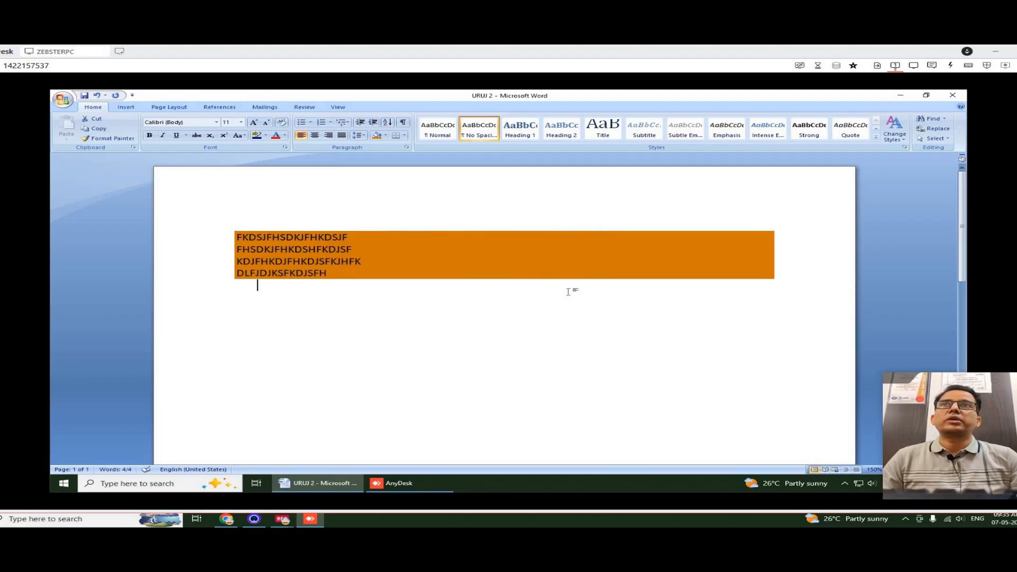
Remove the shading from all four lines by setting it to No Color.
mouse_move(350, 277)
left_mouse_down()
mouse_move(236, 245)
mouse_move(235, 234)
left_mouse_up()
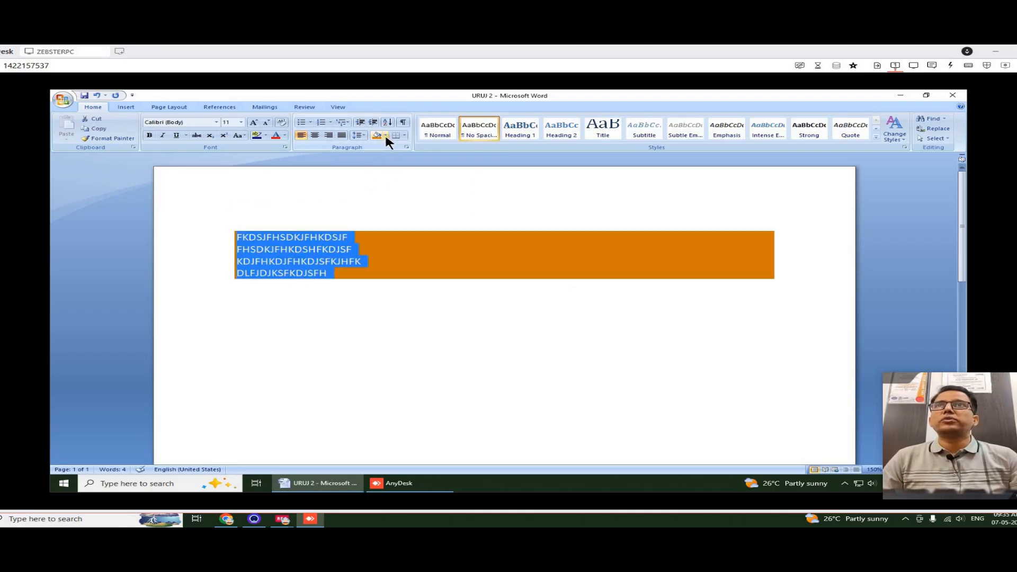
left_click(386, 136)
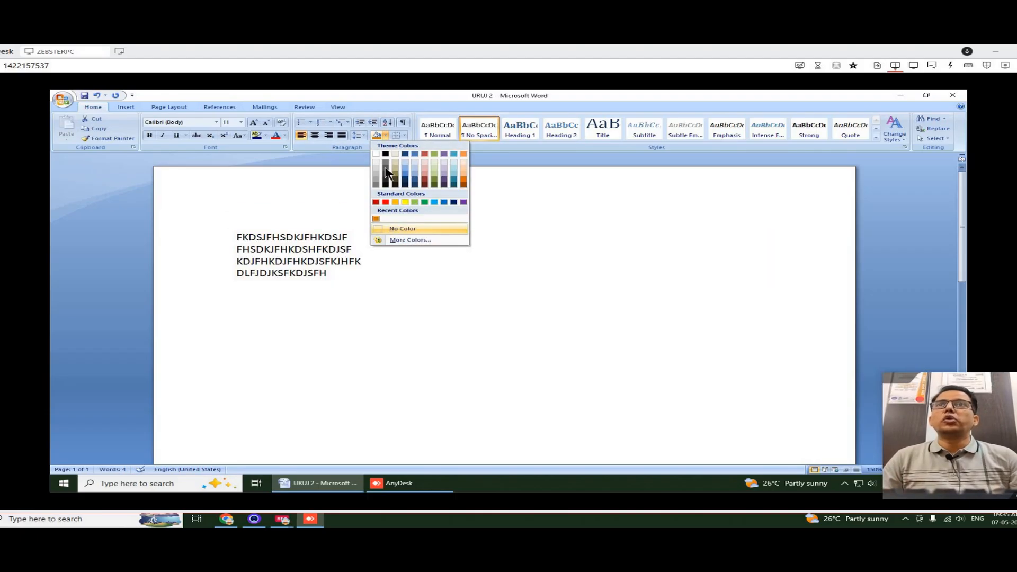
left_click(402, 229)
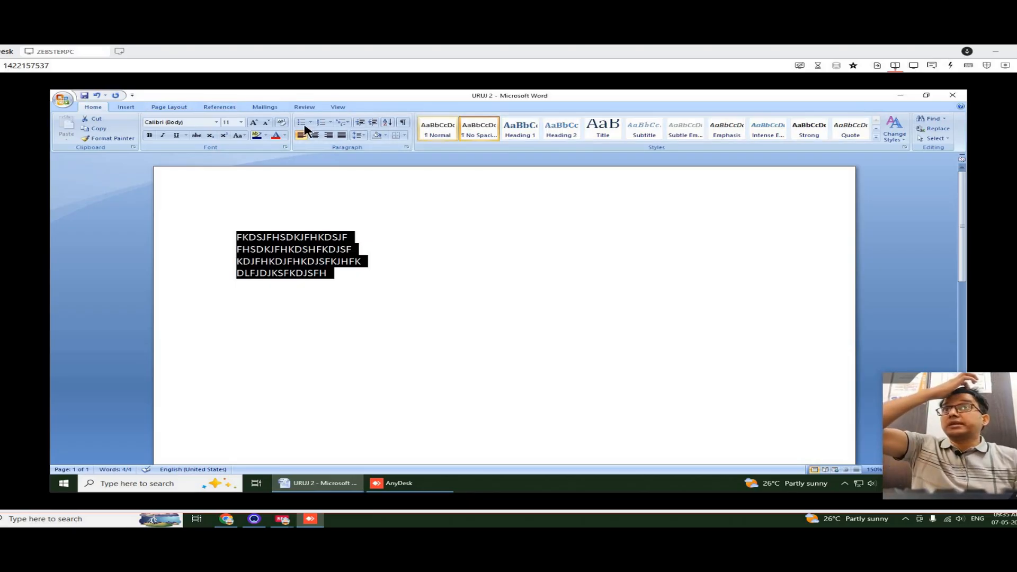
Select all four text lines and delete them to leave the page empty.
left_click(404, 136)
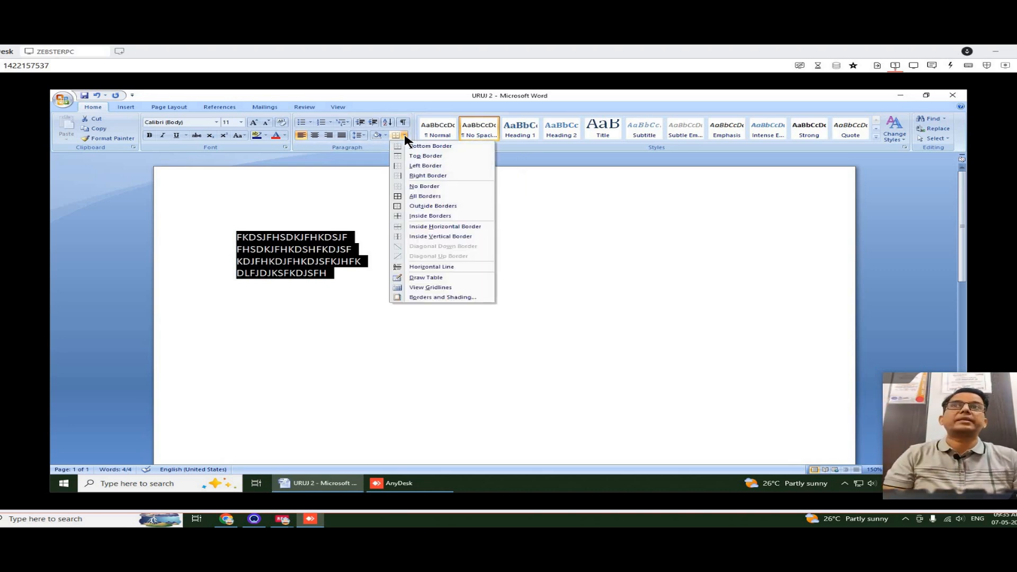
left_click(356, 262)
left_click(347, 275)
left_click_drag(347, 275, 210, 239)
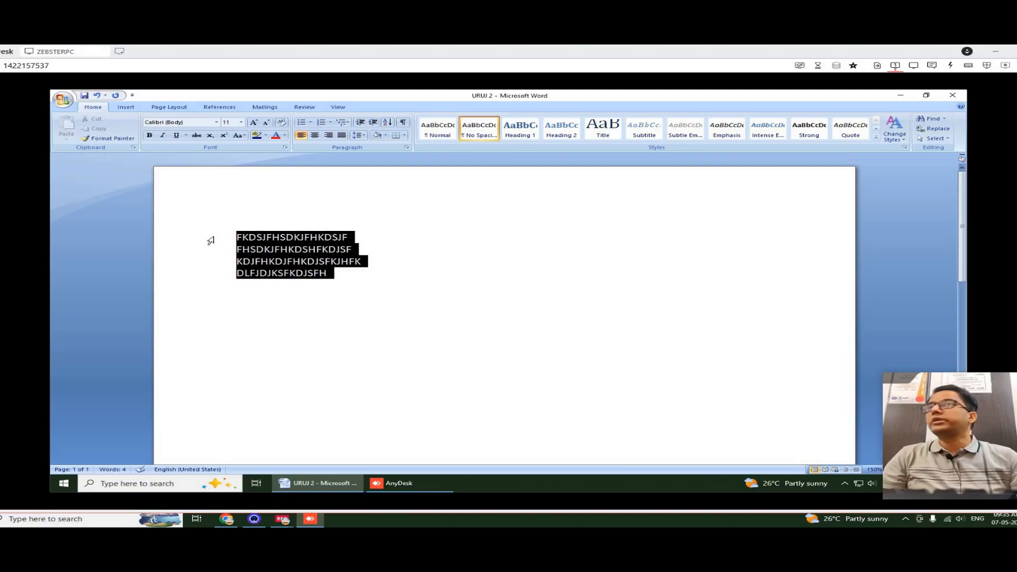
key("Delete")
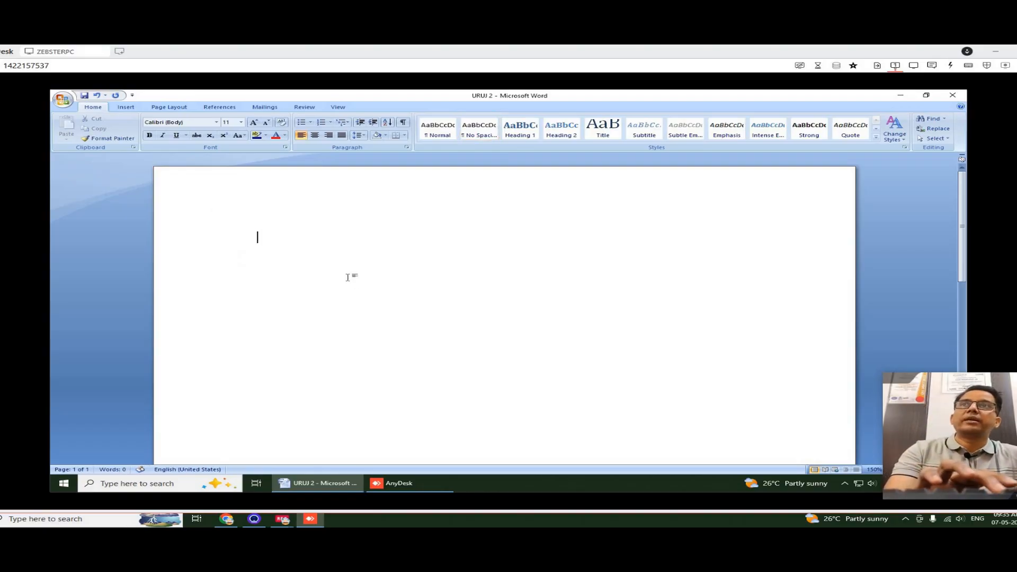
Insert a table with 10 columns and 20 rows, keeping the fixed column width on Auto.
left_click(126, 107)
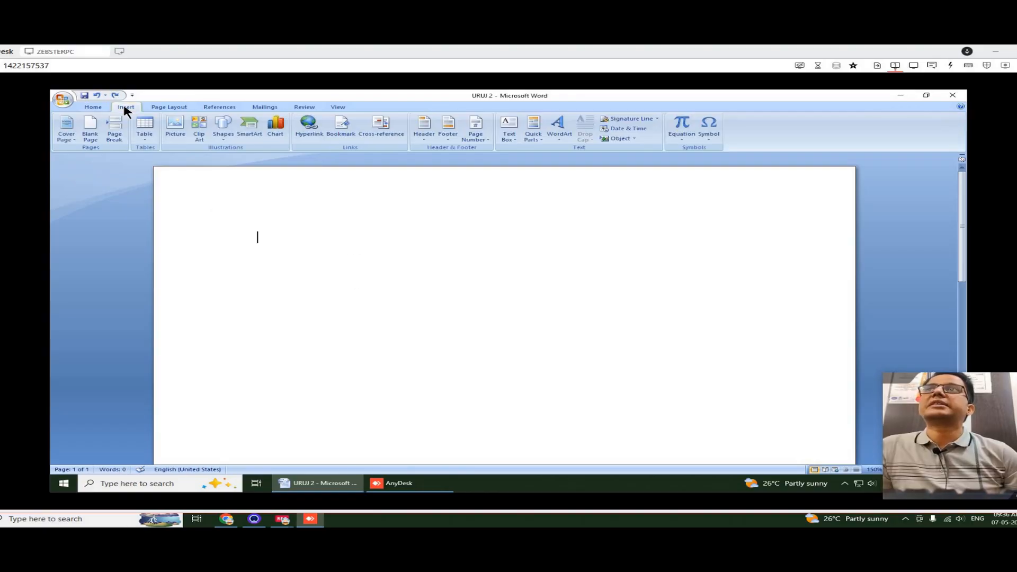
left_click(147, 139)
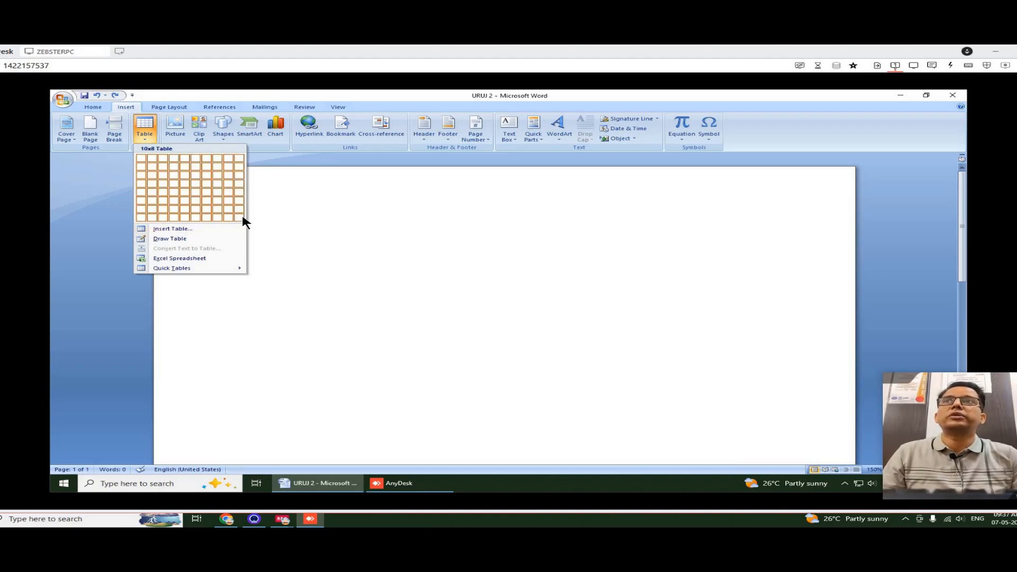
left_click(180, 231)
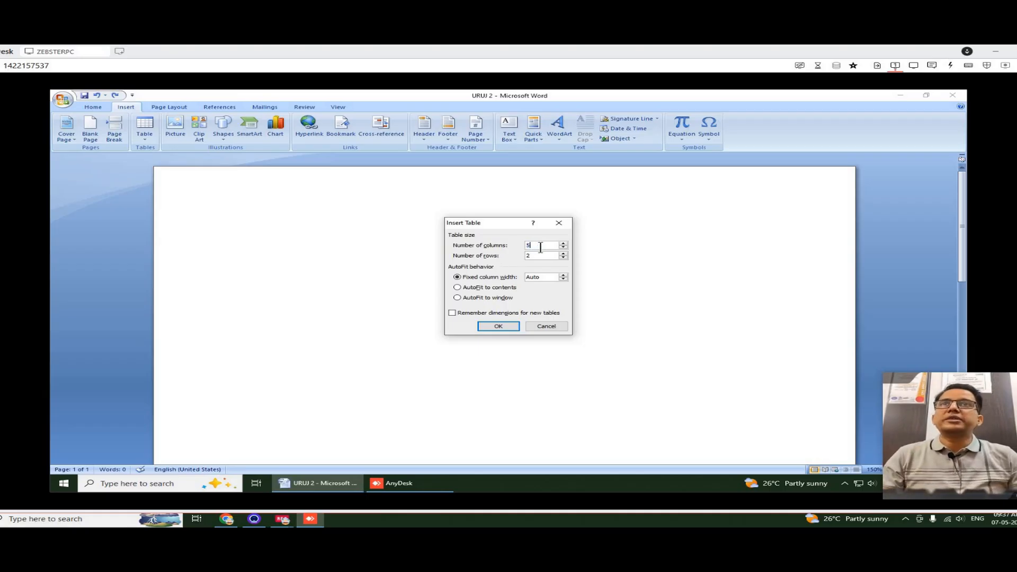
type("10")
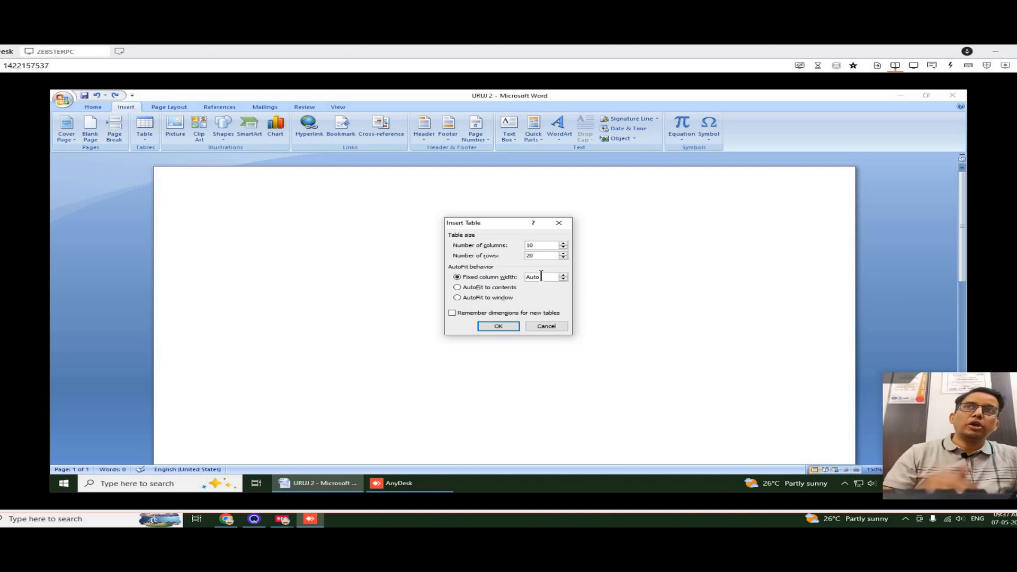
double_click(534, 276)
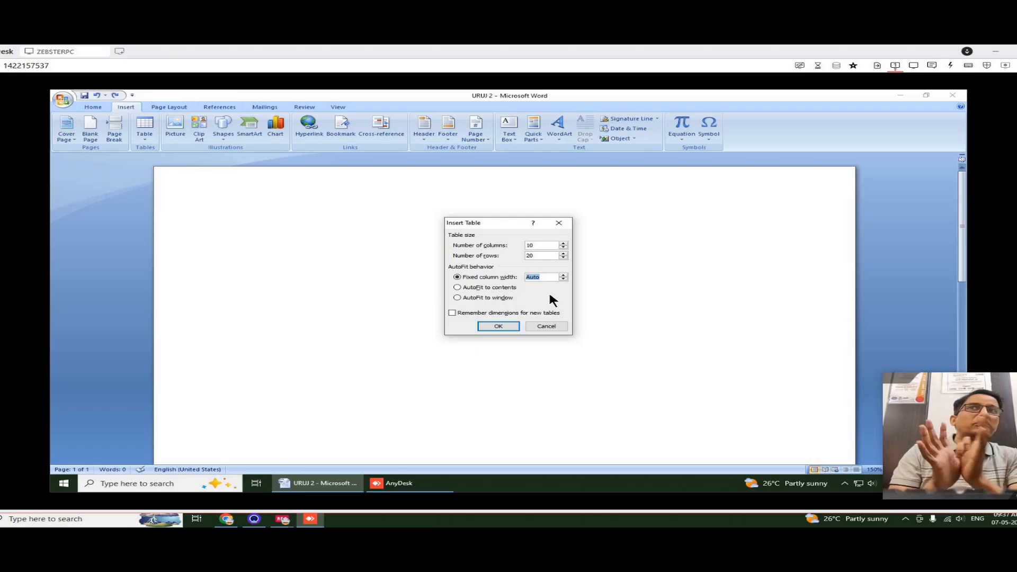
left_click(506, 325)
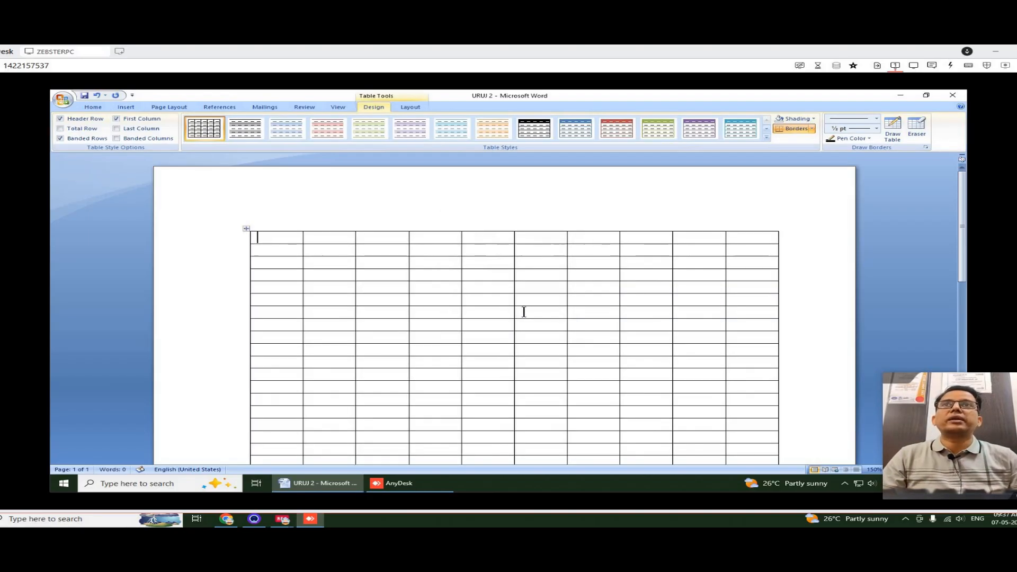
Head the table's first column S. NO. and number the rows below it from 1 to 10.
scroll(524, 311, "down", 1)
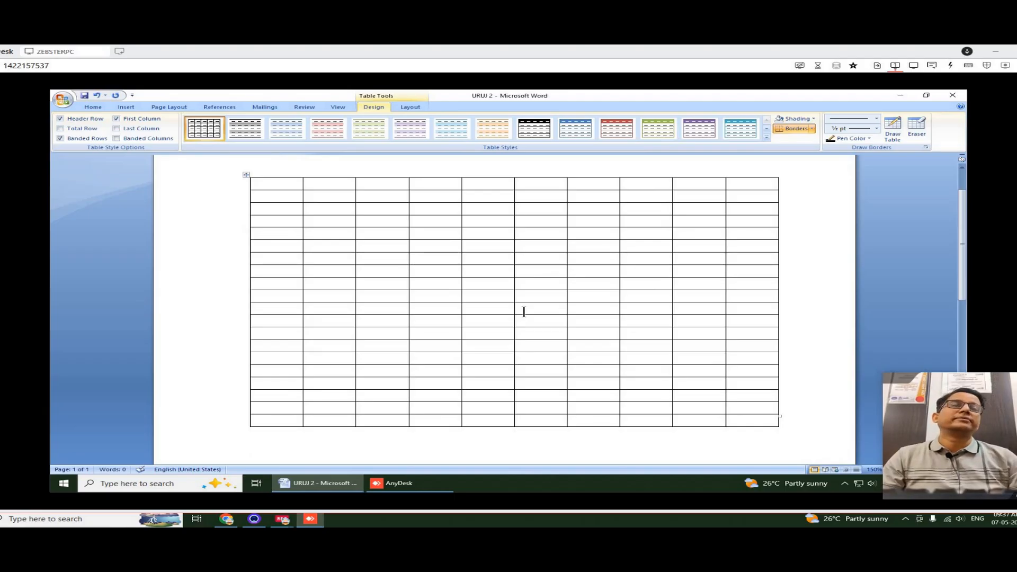
type("S. NO.")
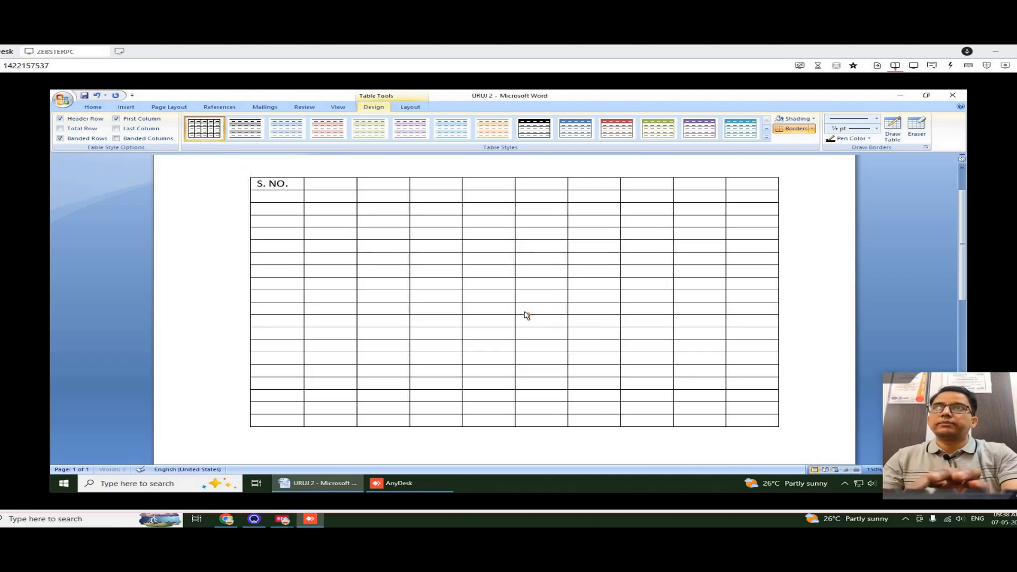
left_click(272, 198)
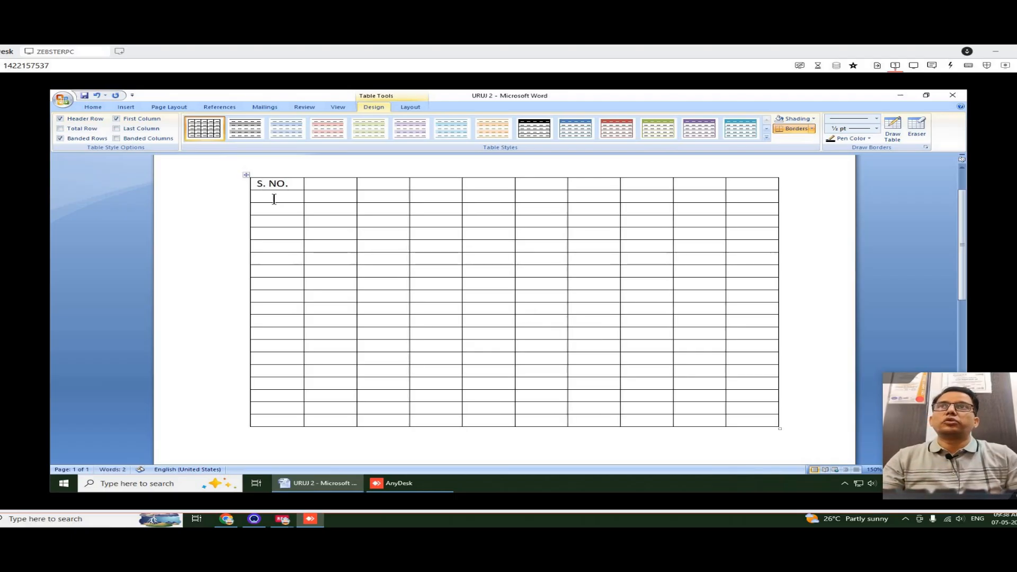
type("1")
key("Down")
type("2")
key("Down")
type("3")
key("Down")
type("4")
key("Down")
type("5")
key("Down")
type("6")
key("Down")
type("78")
key("Down")
type("9")
key("Down")
type("10")
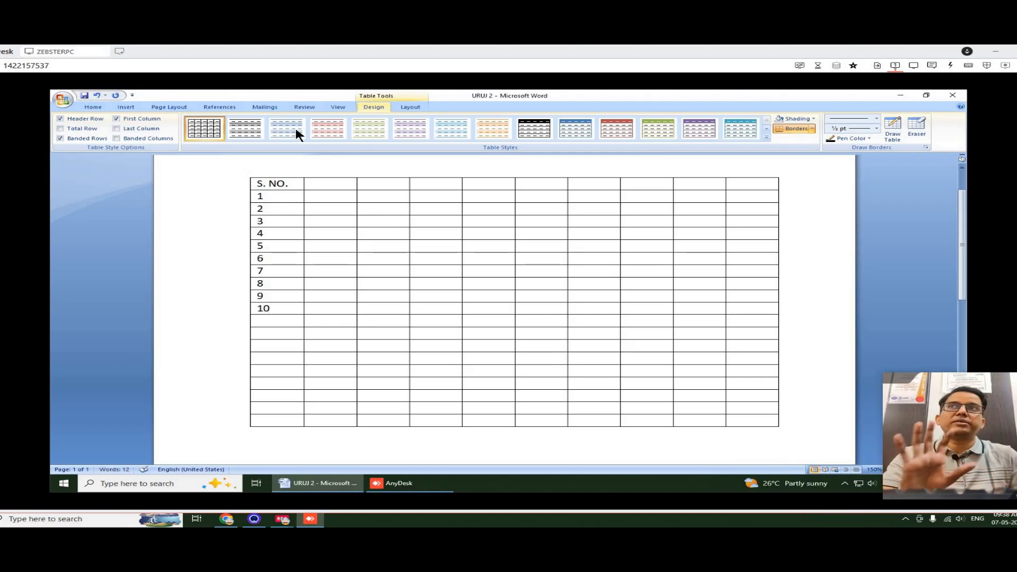
Head the table's second column SUBJECT and enter HINDI and ENGLISH as the subjects for rows 1 and 2.
left_click(334, 185)
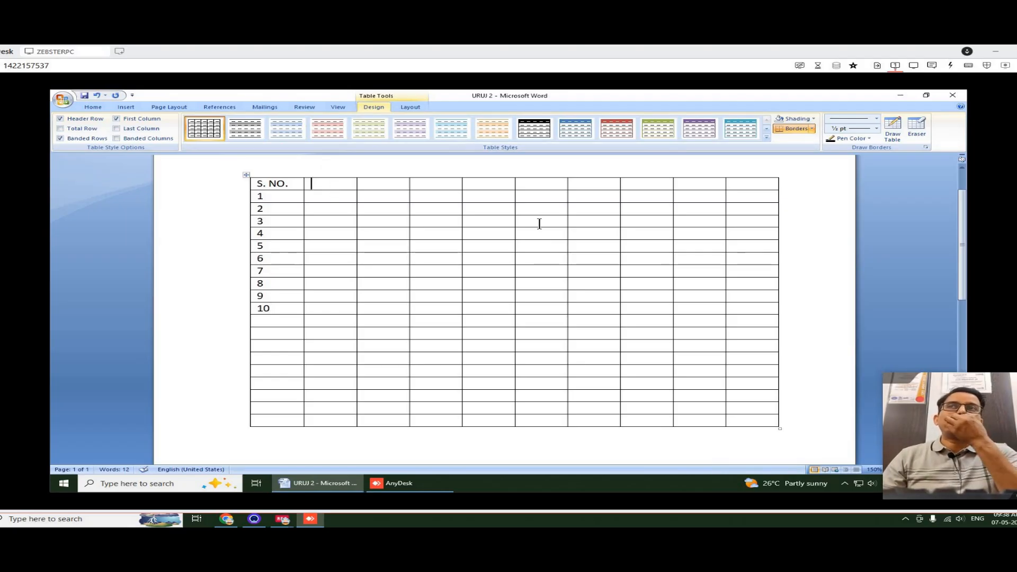
type("SUBJECT")
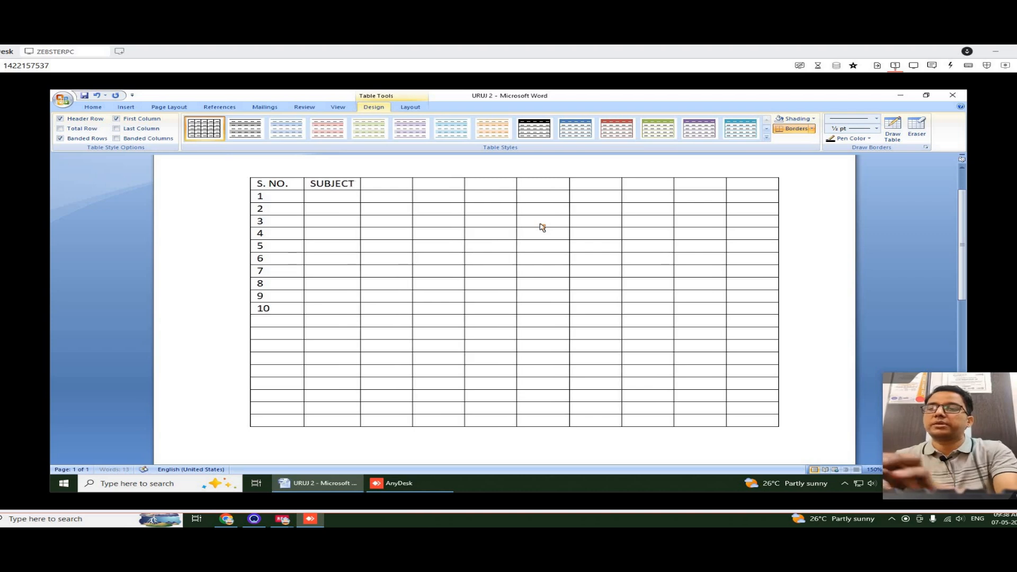
left_click(337, 196)
type("HINID")
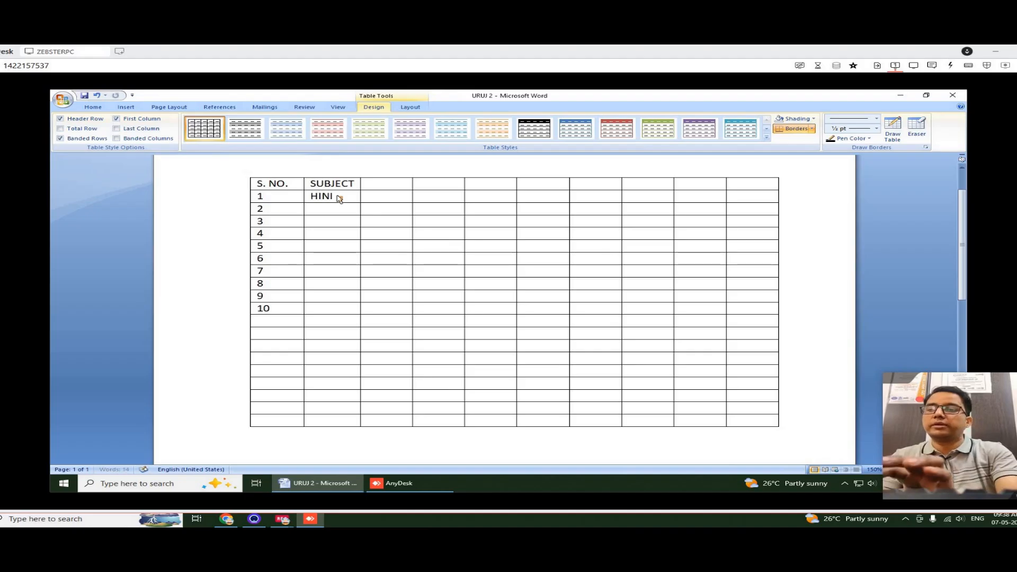
key("BackSpace")
key("BackSpace")
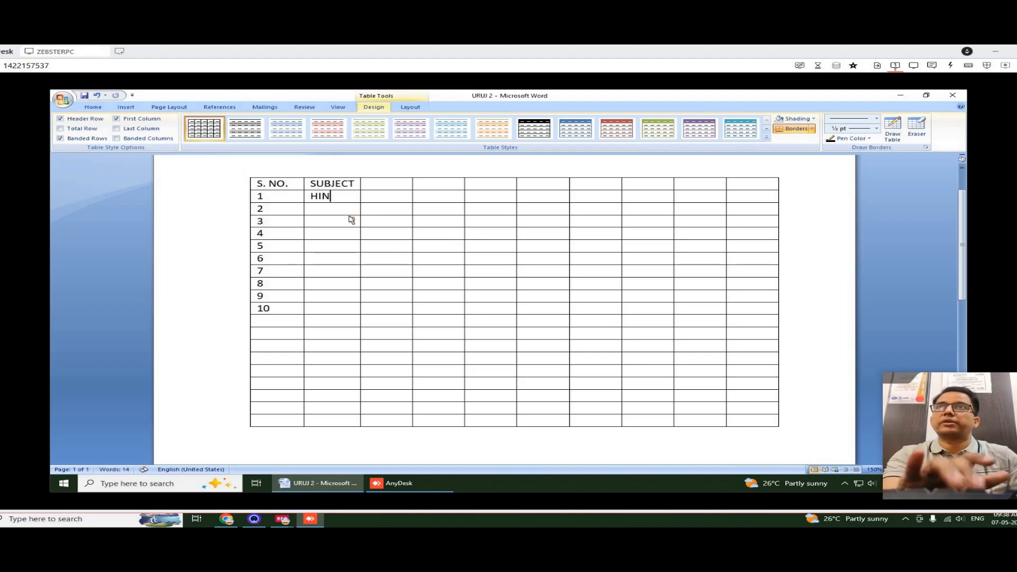
type("DI")
key("Down")
type("ENGLISH")
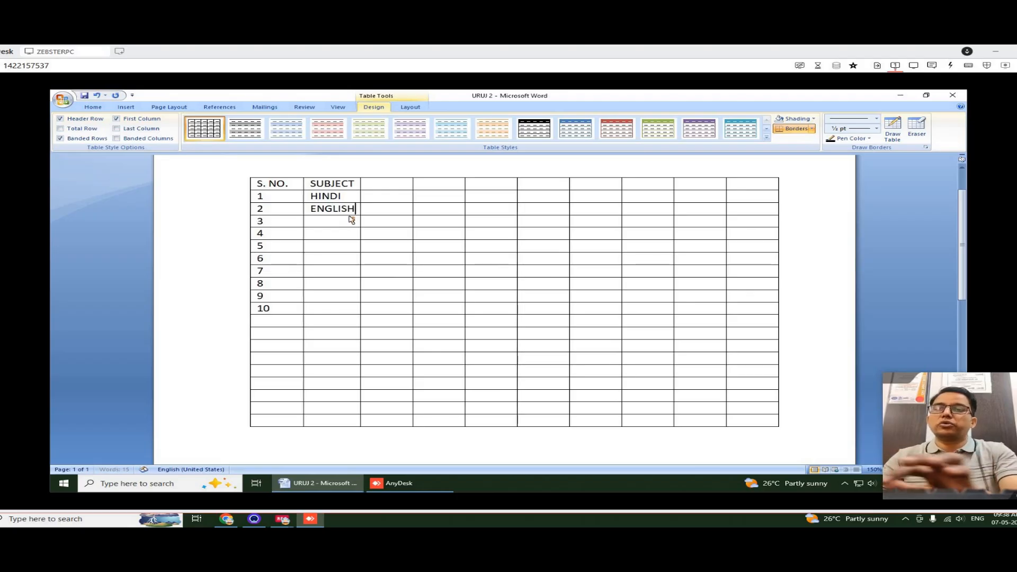
Fill the SUBJECT column with A, B, C and D for rows 3 to 6.
left_click(350, 225)
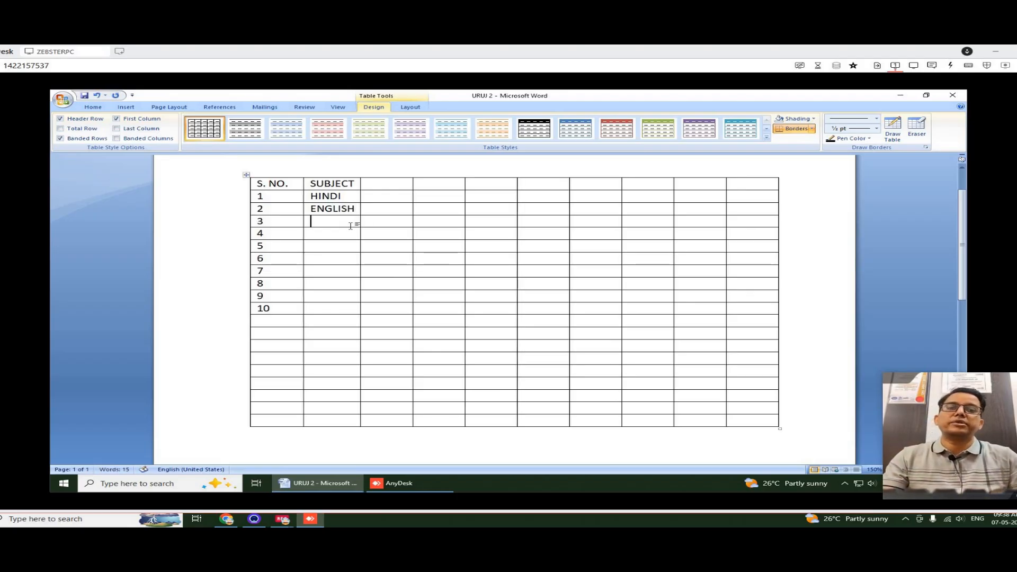
type("A")
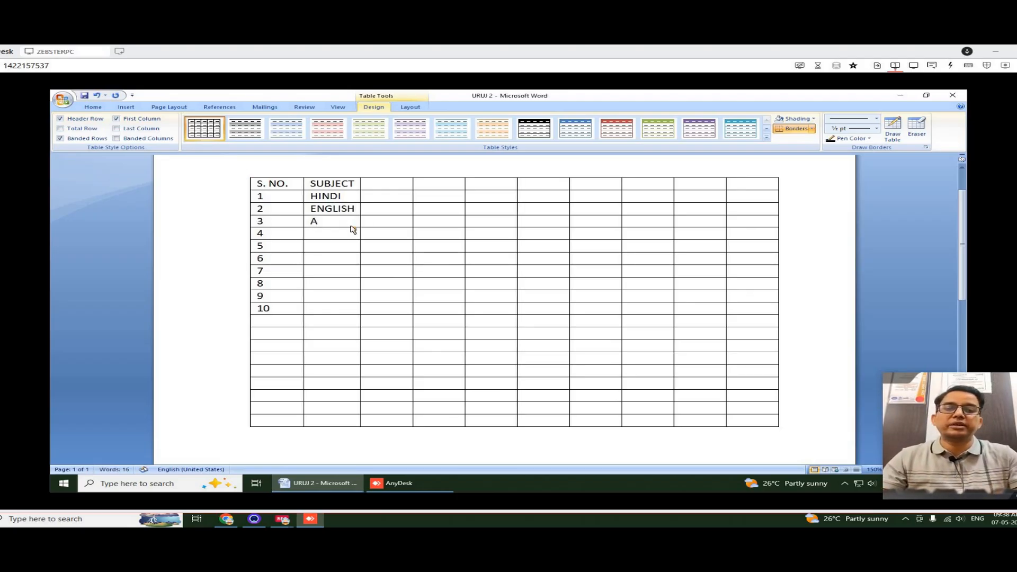
key("Down")
type("B")
key("Down")
type("C")
key("Down")
type("D")
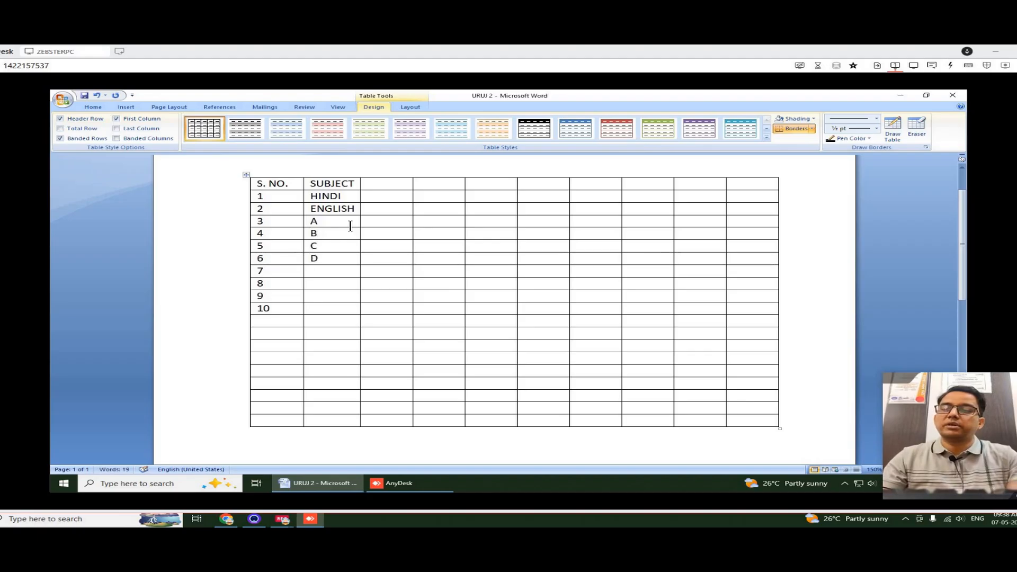
Head the third, fourth and fifth columns THEORY, PRACTICAL and TOTAL.
left_click(393, 183)
type("THEORY")
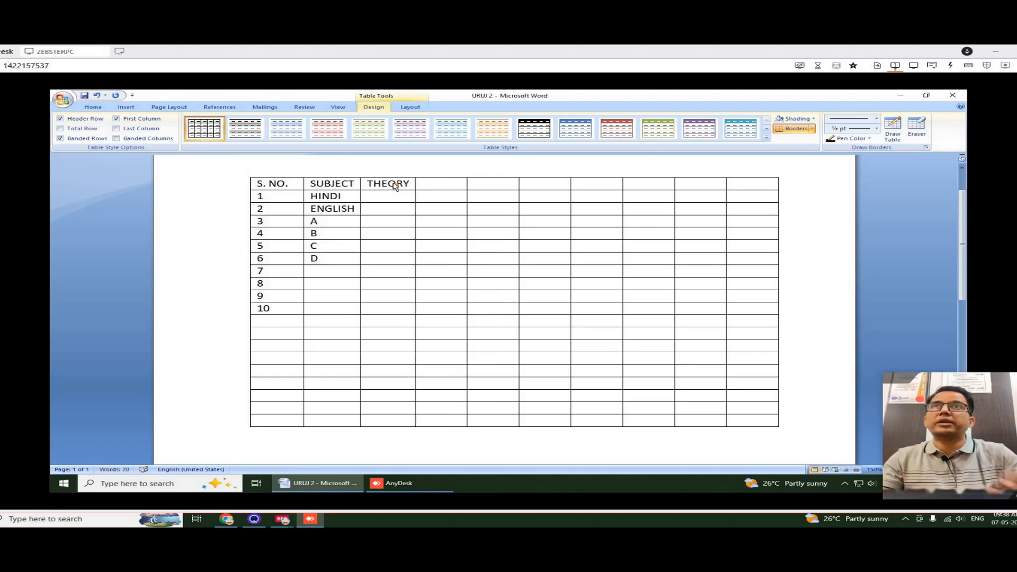
left_click(452, 187)
type("PRACTIC")
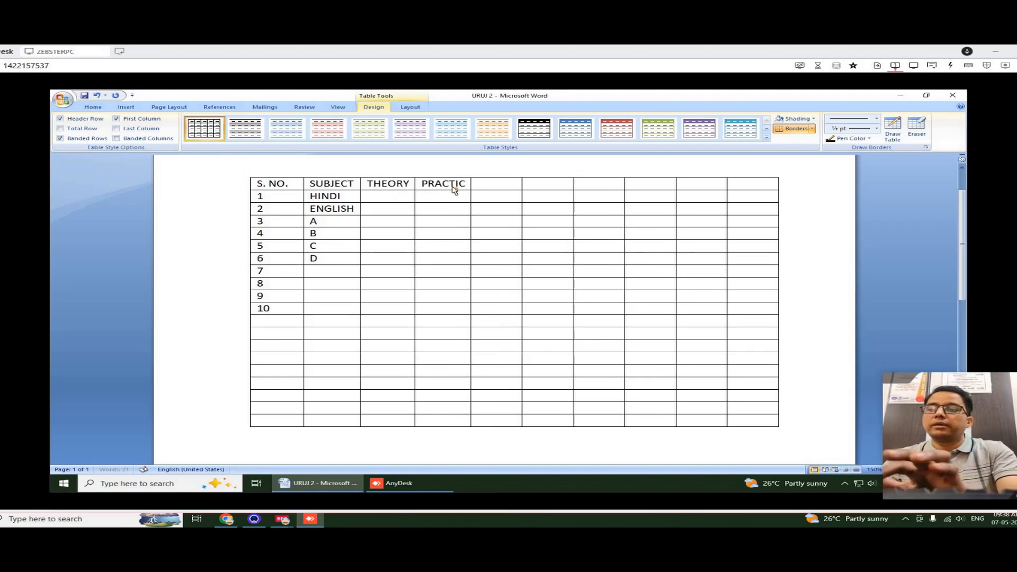
type("AL")
left_click(509, 186)
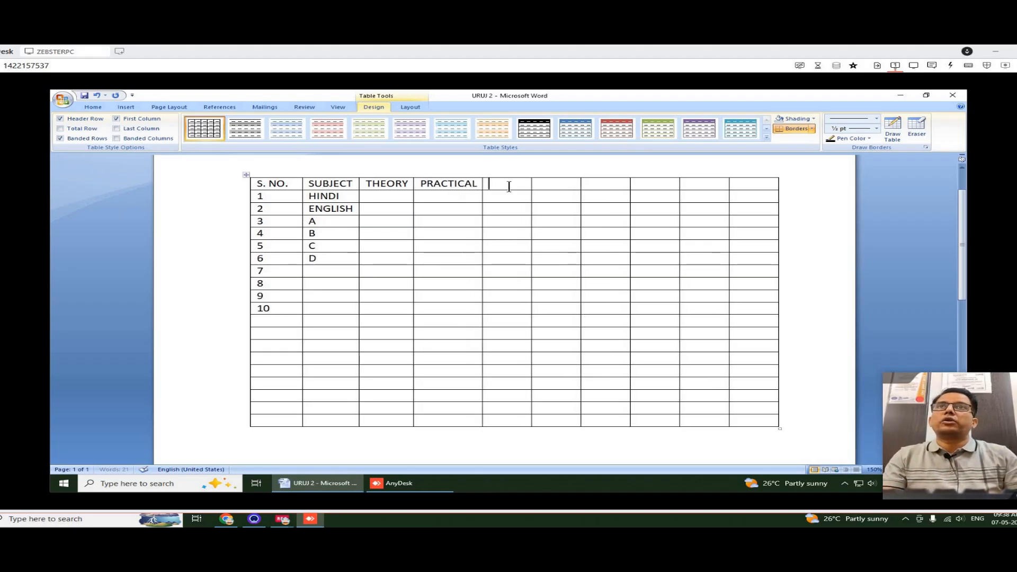
type("TOTAL")
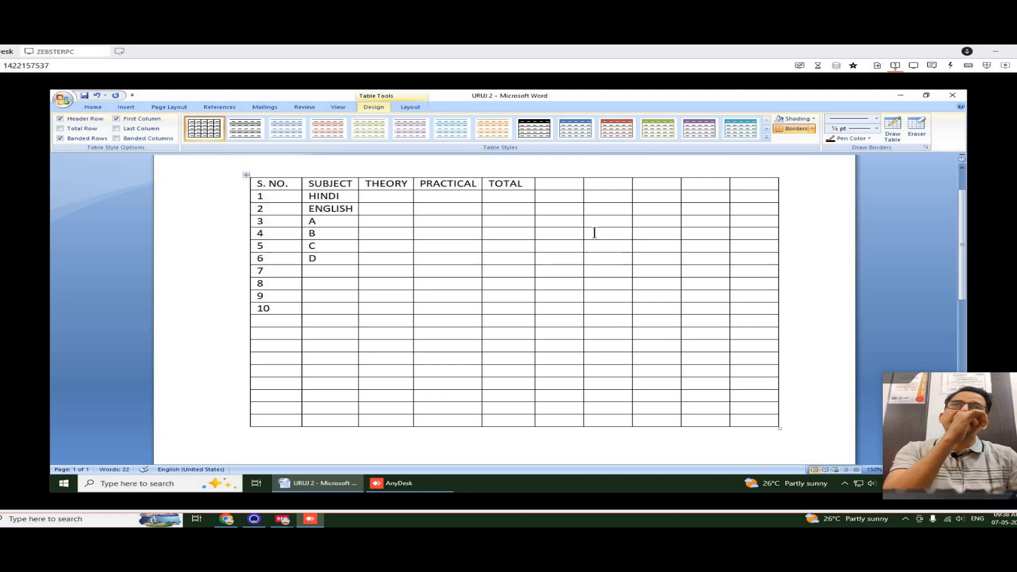
Enter 55 as the THEORY mark for both HINDI and ENGLISH.
left_click(391, 197)
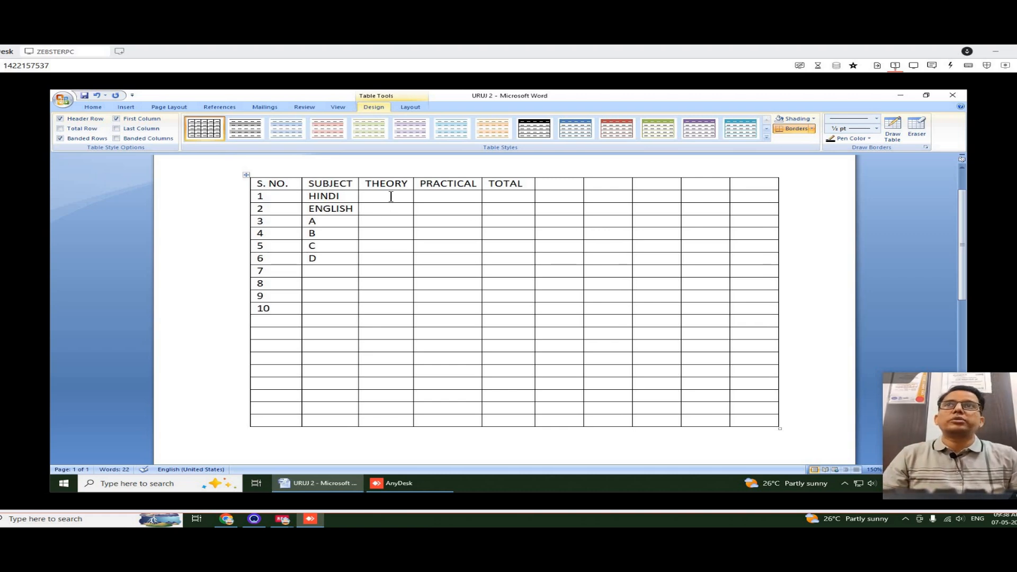
type("55")
left_click(391, 209)
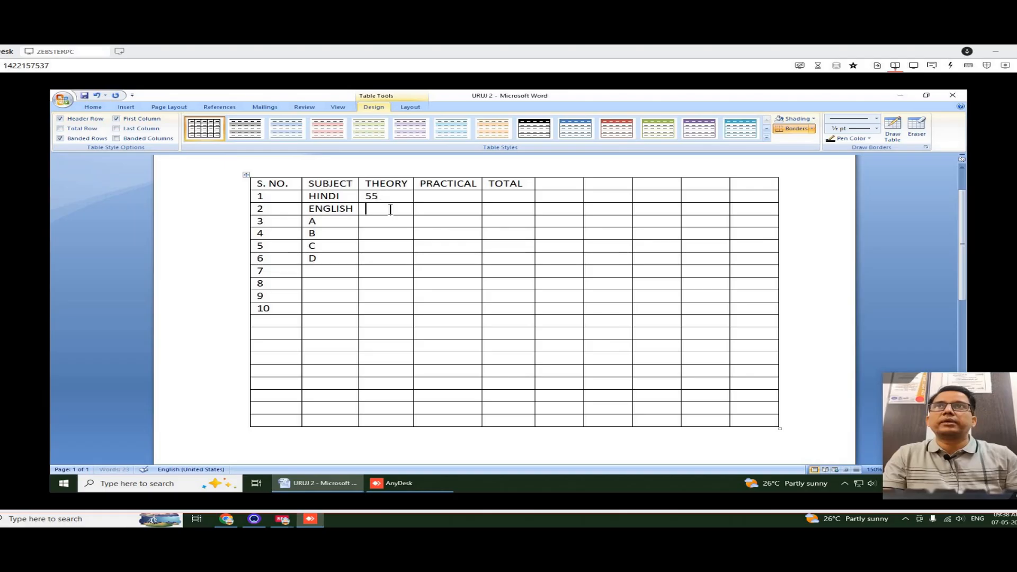
type("55")
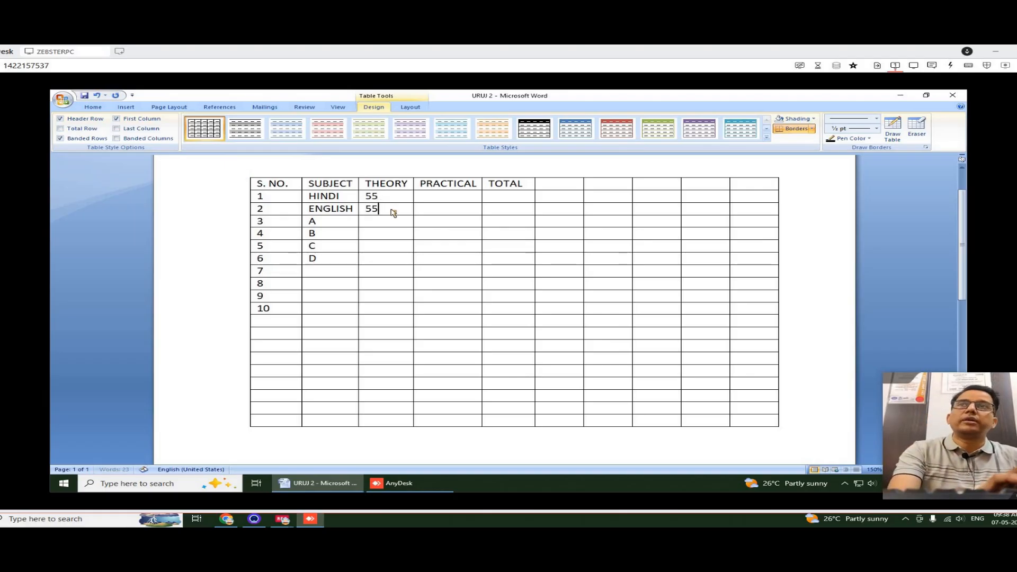
Enter the THEORY and PRACTICAL marks for subject A as 25 and 30, and for subject B as 80 and 20.
left_click(395, 226)
type("25")
left_click(435, 224)
type("30")
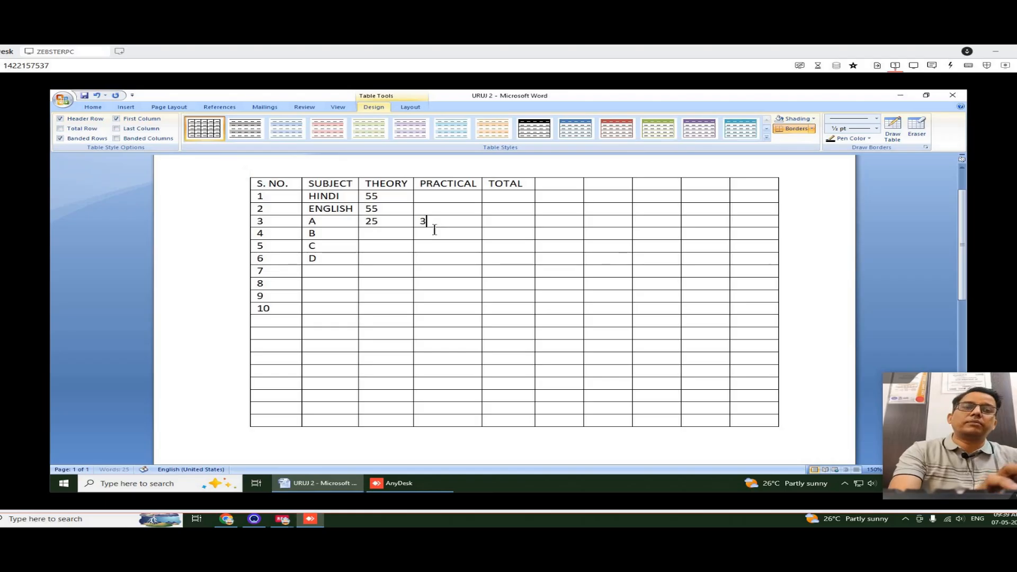
left_click(397, 236)
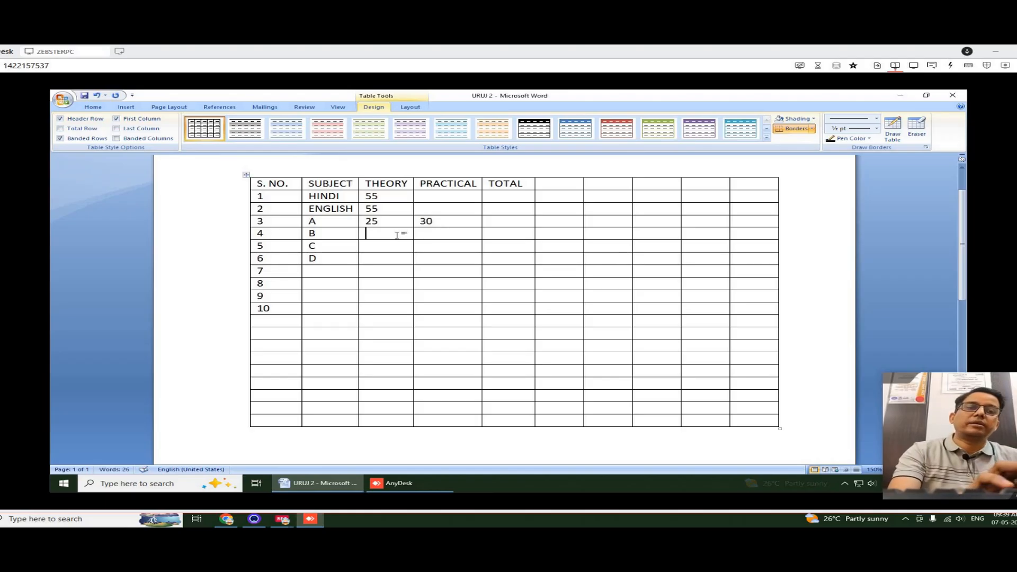
type("80")
left_click(436, 230)
type("20")
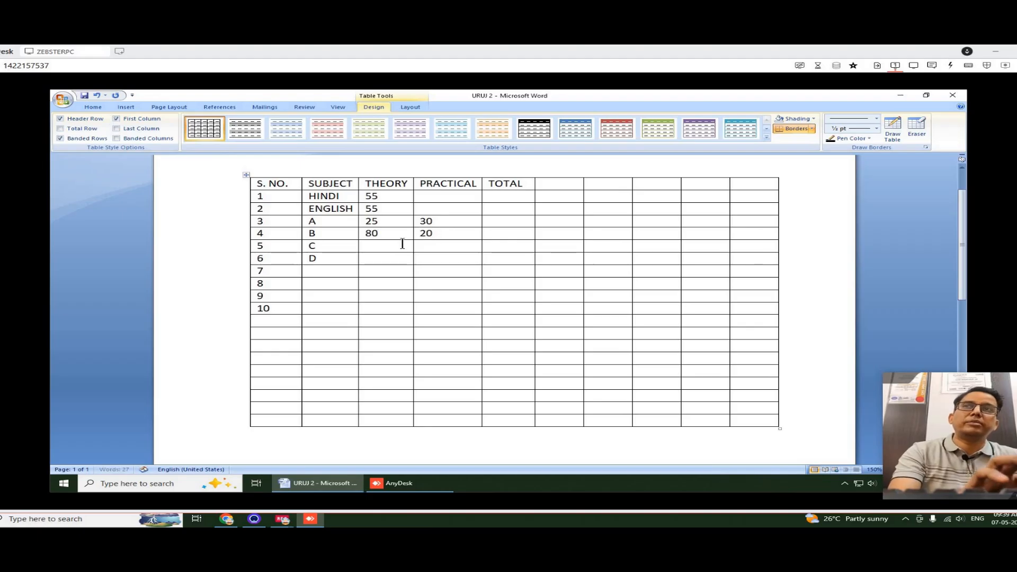
left_click(406, 247)
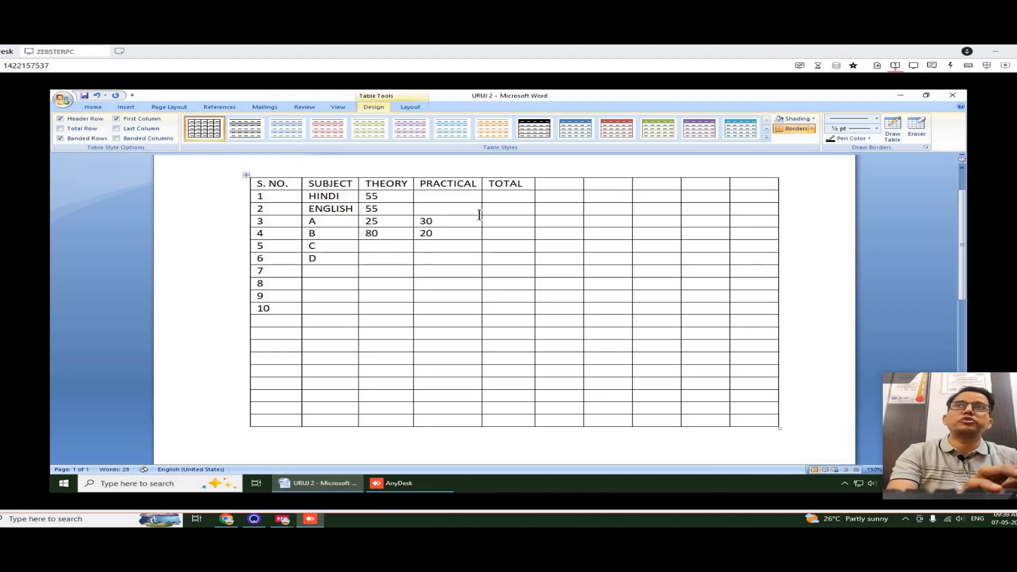
left_click(504, 199)
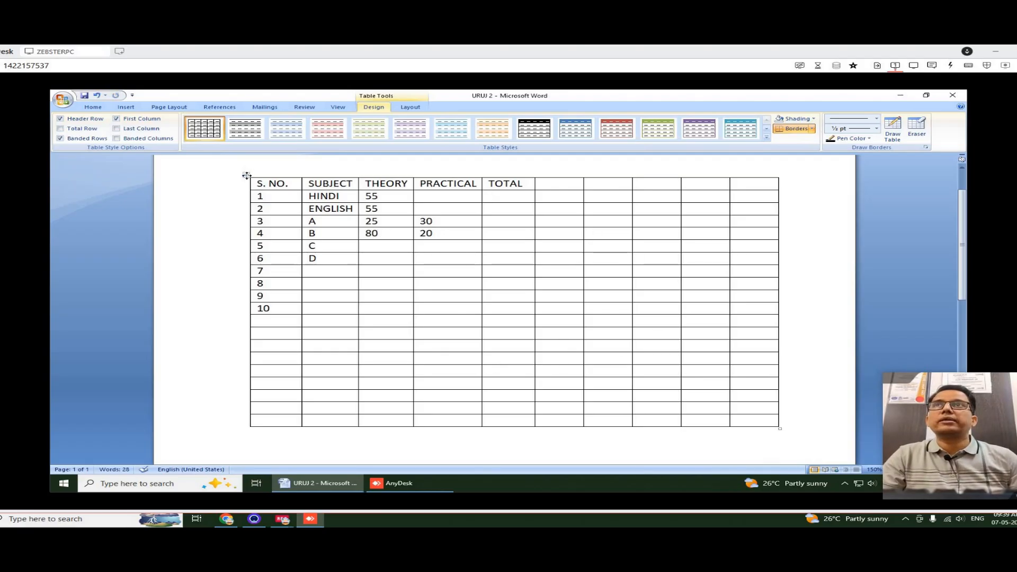
Apply a blue banded style to the whole table, and replace it with the green banded built-in style that has a white first column.
left_click(247, 176)
left_click(222, 220)
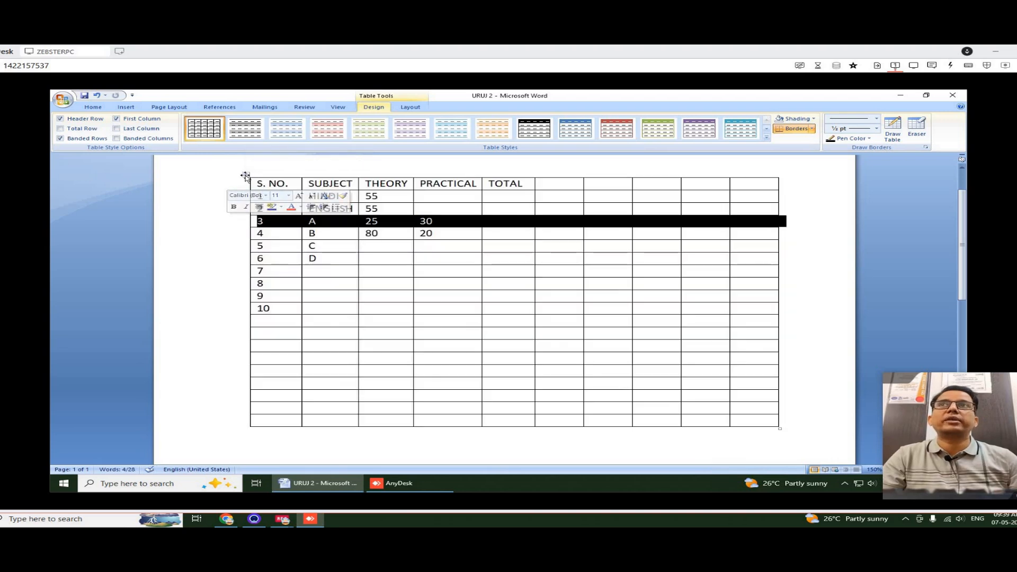
left_click(246, 175)
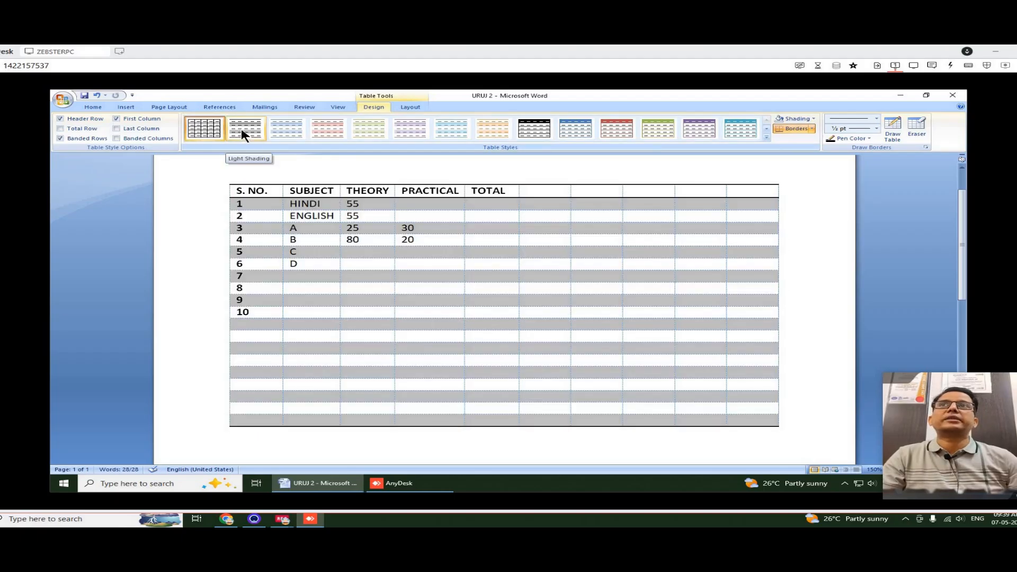
left_click(279, 129)
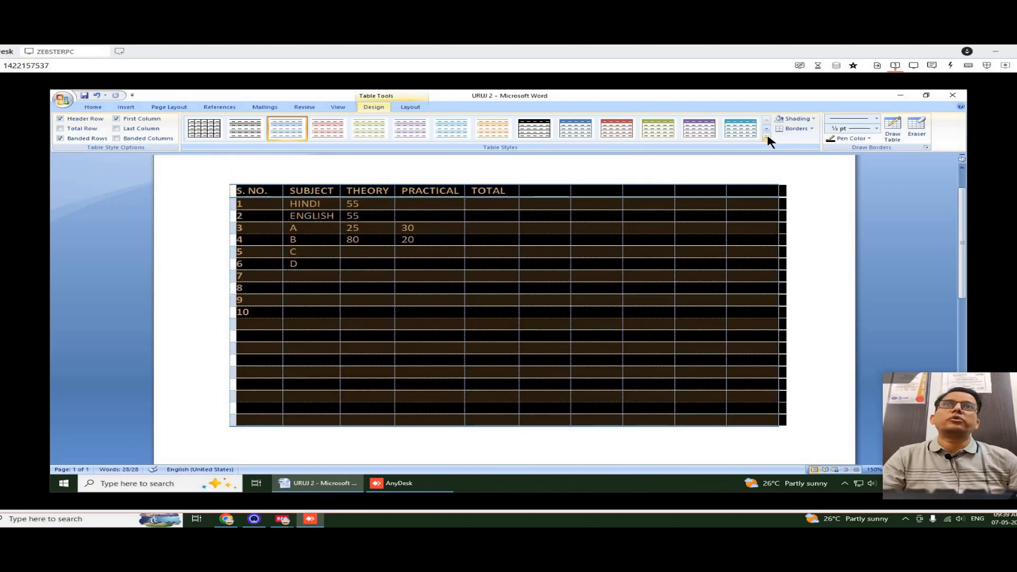
left_click(767, 138)
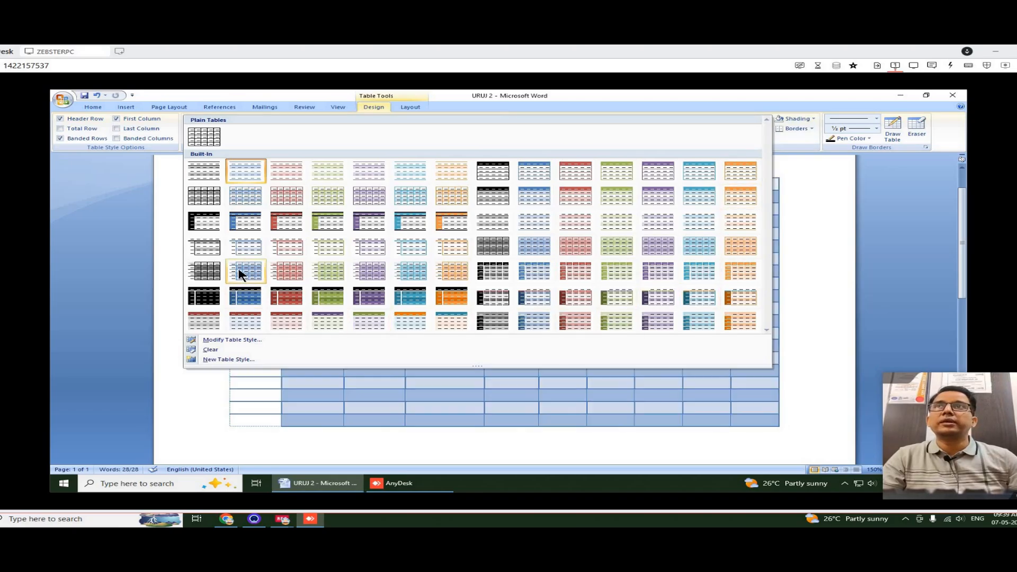
left_click(333, 247)
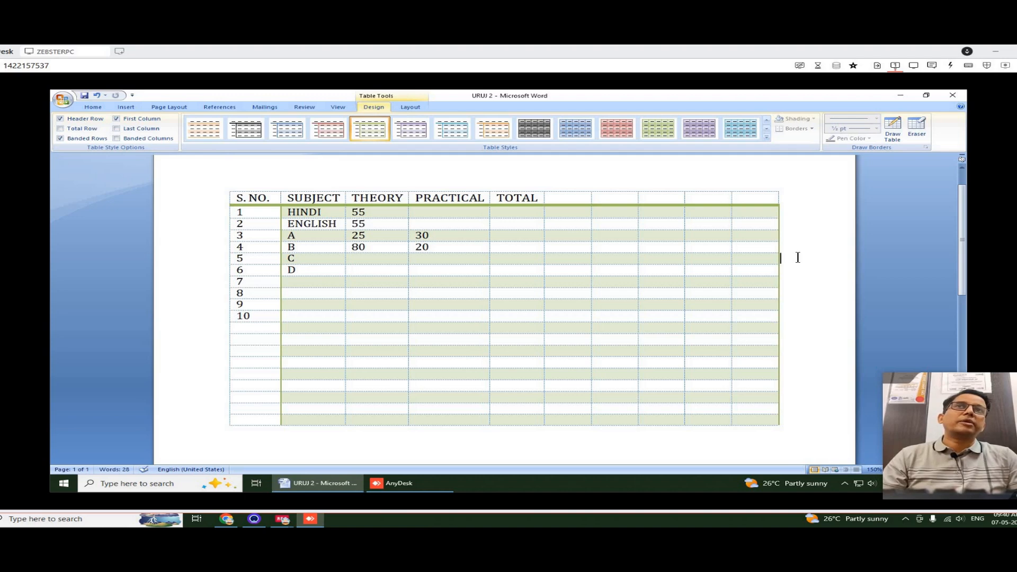
Draw thick 3 pt black borders along the table's top edge and beneath the headings S. NO. to PRACTICAL, undoing the stray box beside the table.
left_click(224, 192)
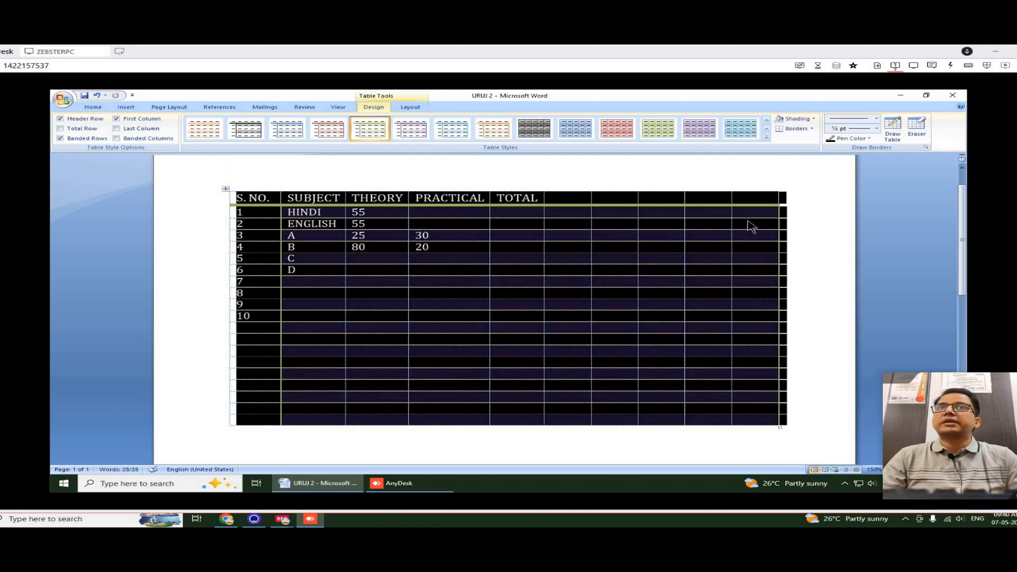
left_click(859, 119)
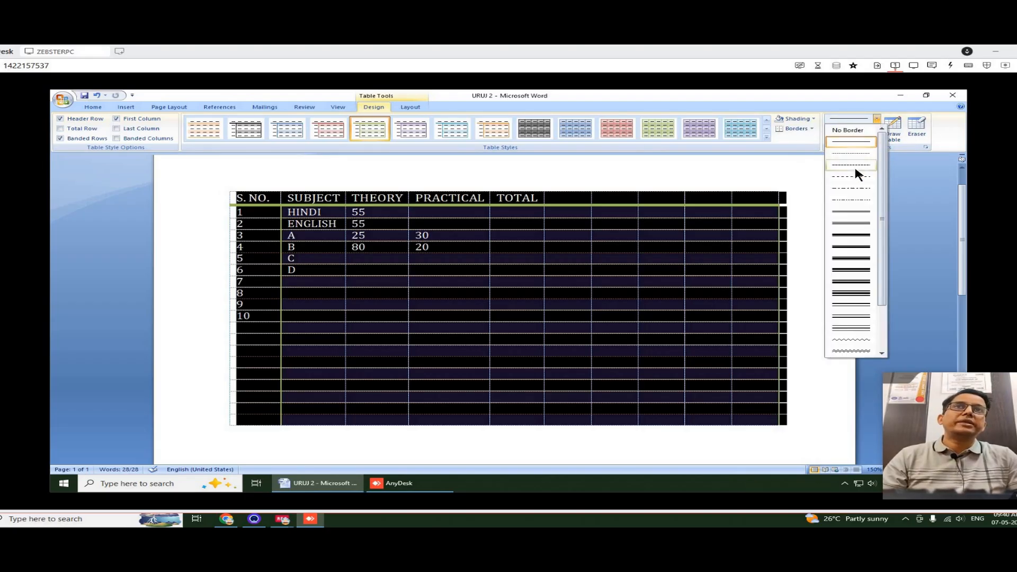
left_click(855, 235)
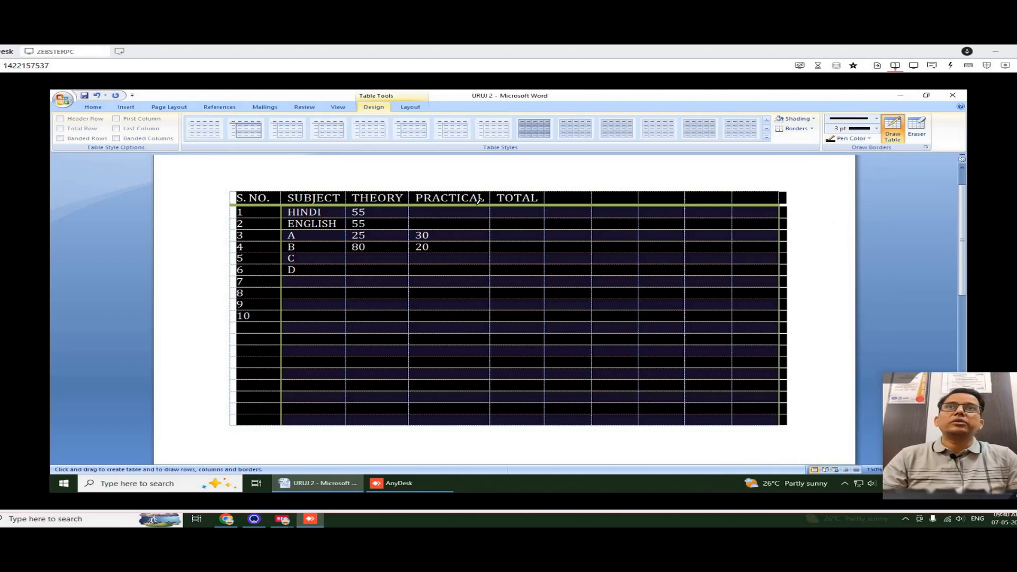
left_click_drag(544, 187, 787, 196)
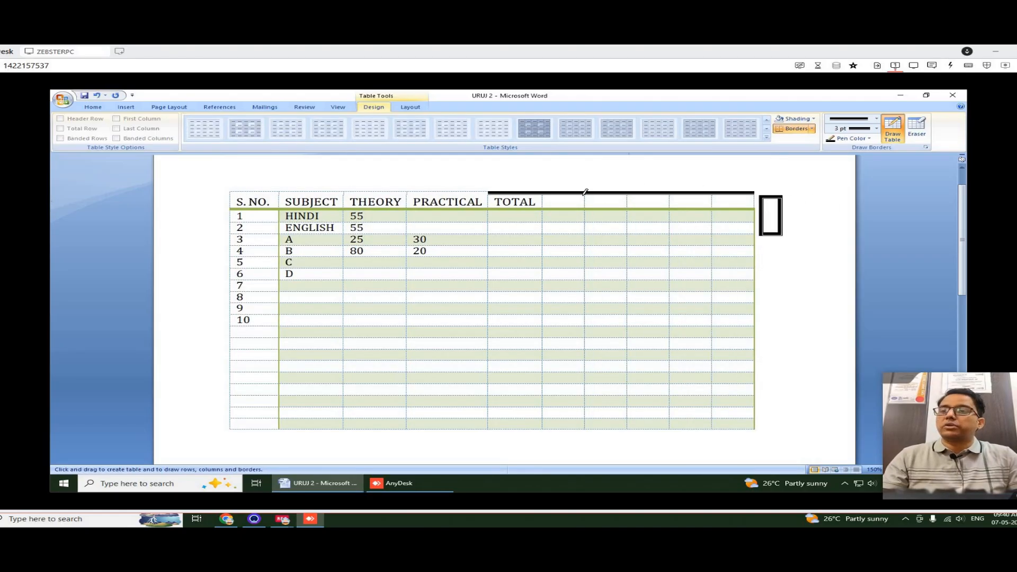
key("ctrl+z")
mouse_move(489, 193)
left_mouse_down()
mouse_move(231, 192)
mouse_move(281, 209)
left_mouse_up()
left_click(314, 210)
left_click(382, 209)
left_click(451, 209)
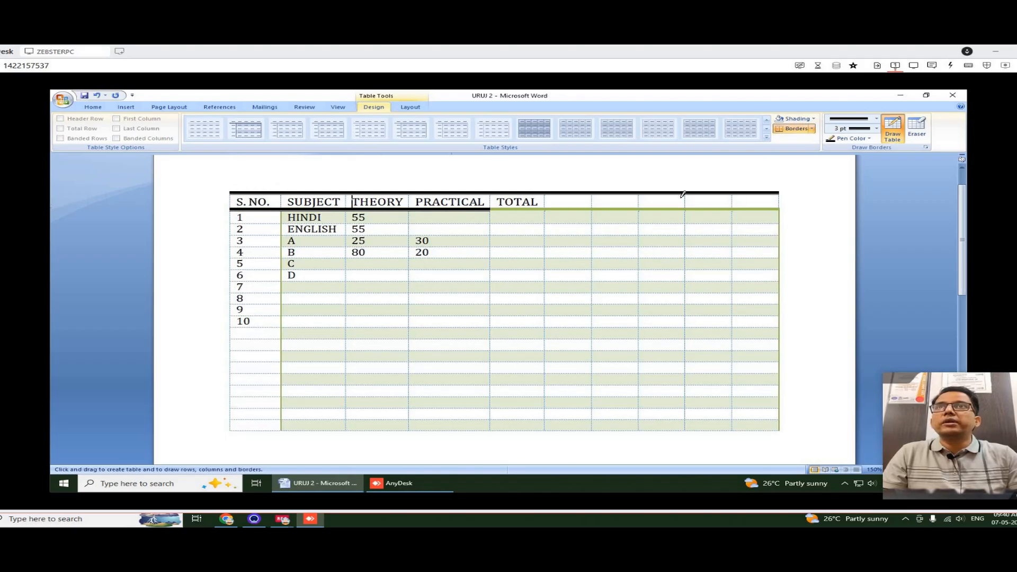
Change the border pen colour to red and draw a 3 pt line along the top edge of the seventh column's header cell.
left_click(862, 129)
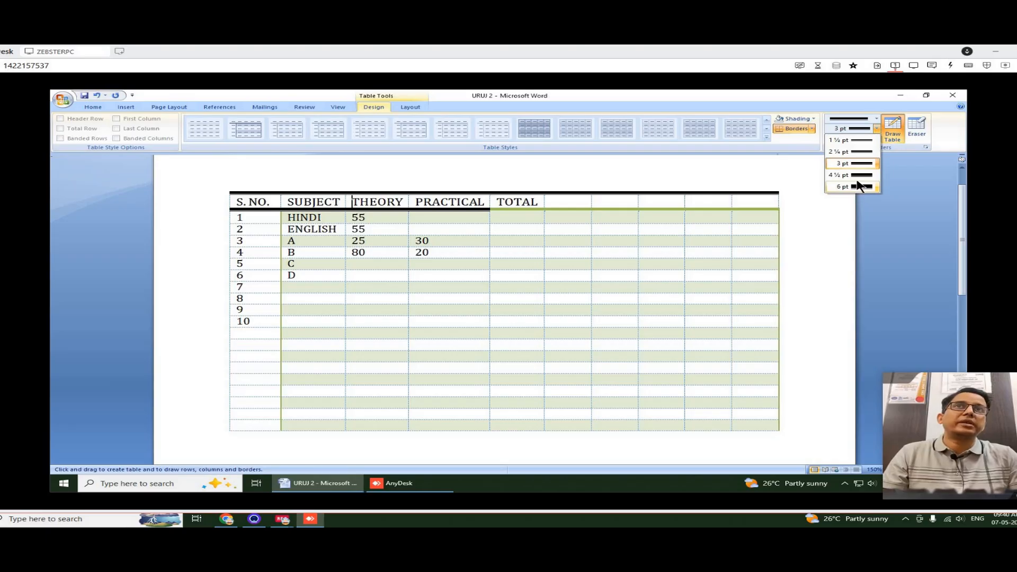
left_click(807, 126)
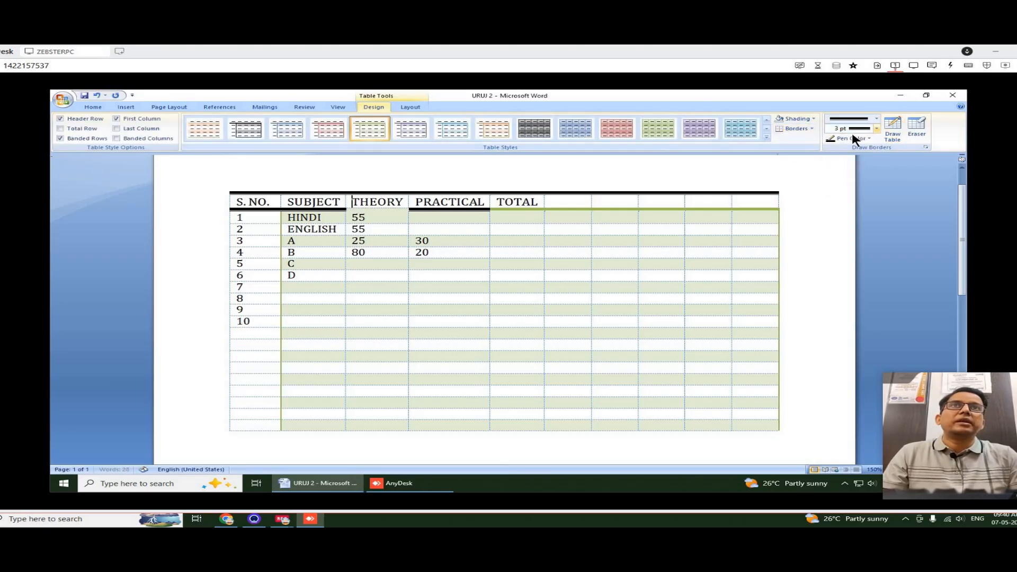
left_click(855, 138)
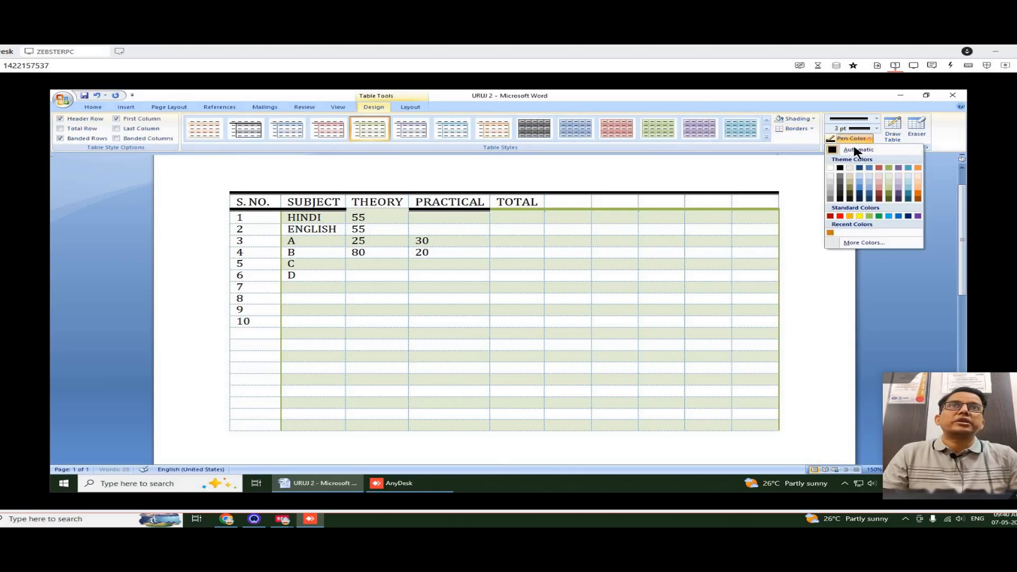
left_click(840, 215)
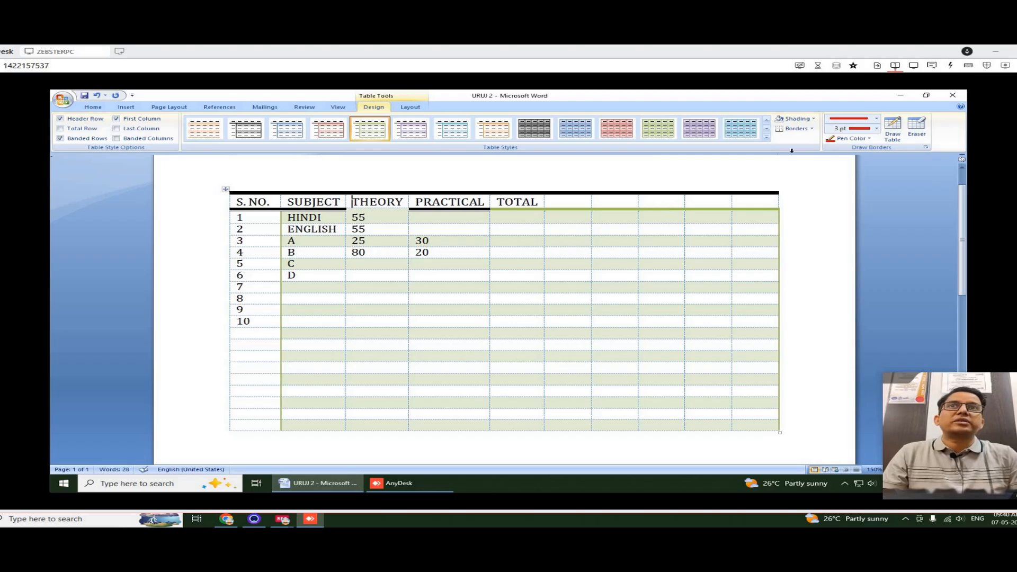
left_click(858, 119)
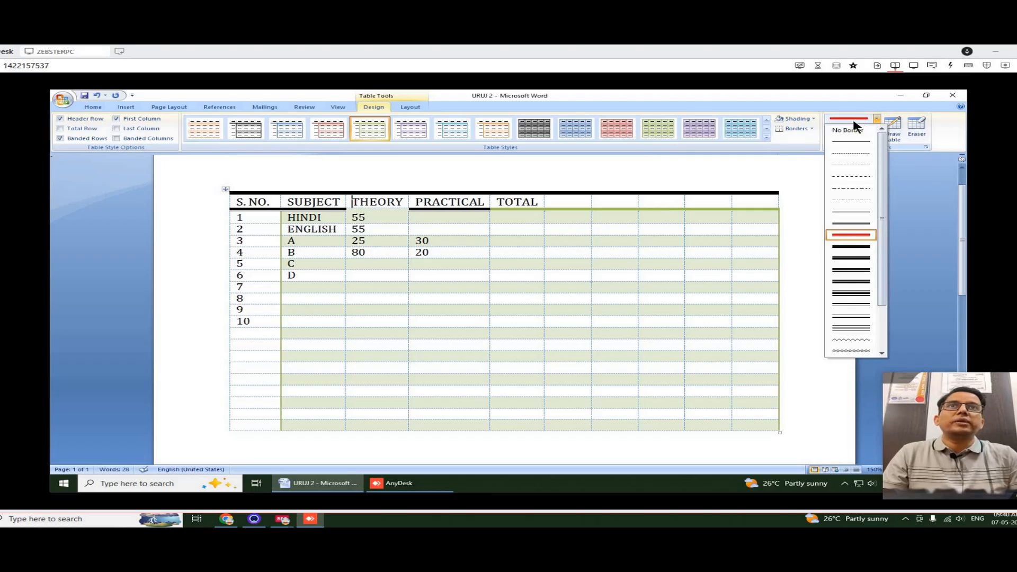
left_click(717, 205)
left_click(631, 192)
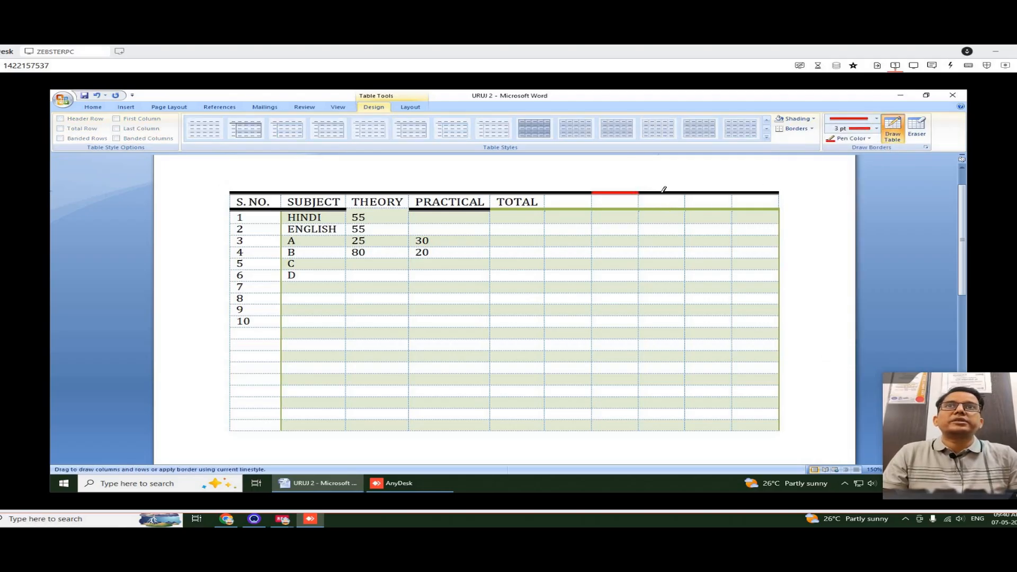
Draw red 3 pt borders on the upper, lower and right edges of the eighth and ninth cells in the HINDI row.
left_click(678, 210)
left_click_drag(666, 225, 693, 221)
left_click(688, 218)
left_click(732, 218)
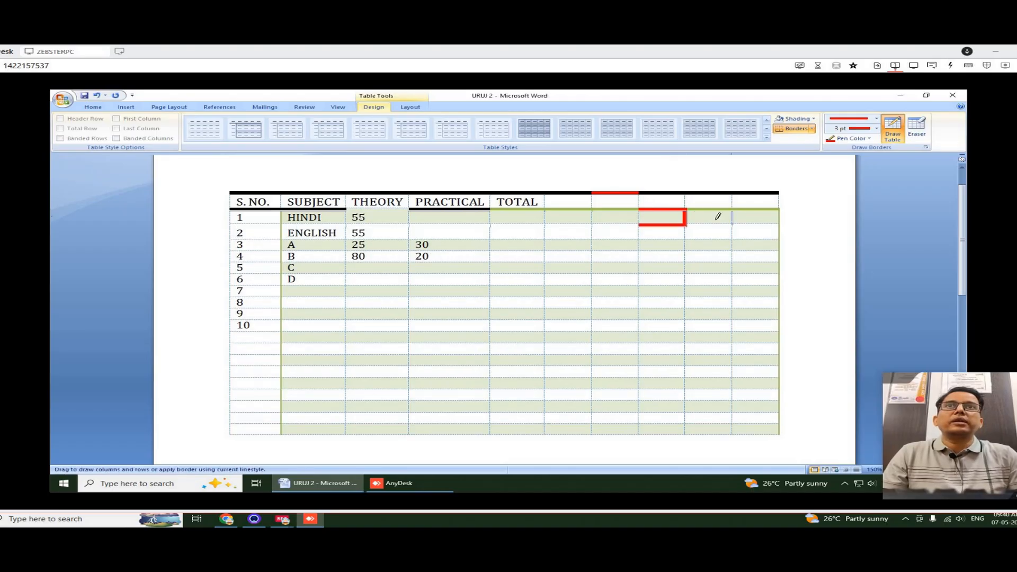
left_click(711, 210)
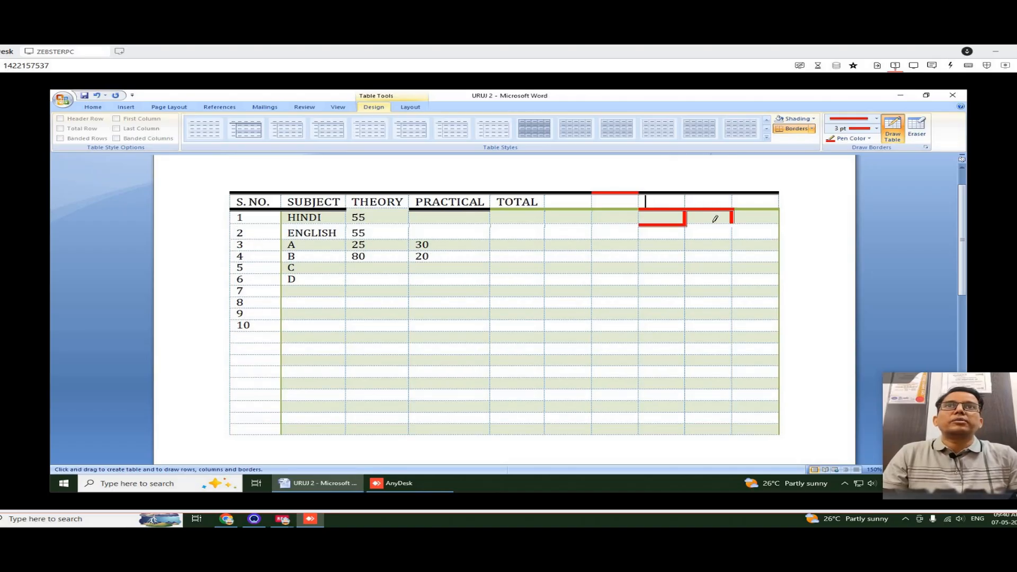
left_click(703, 223)
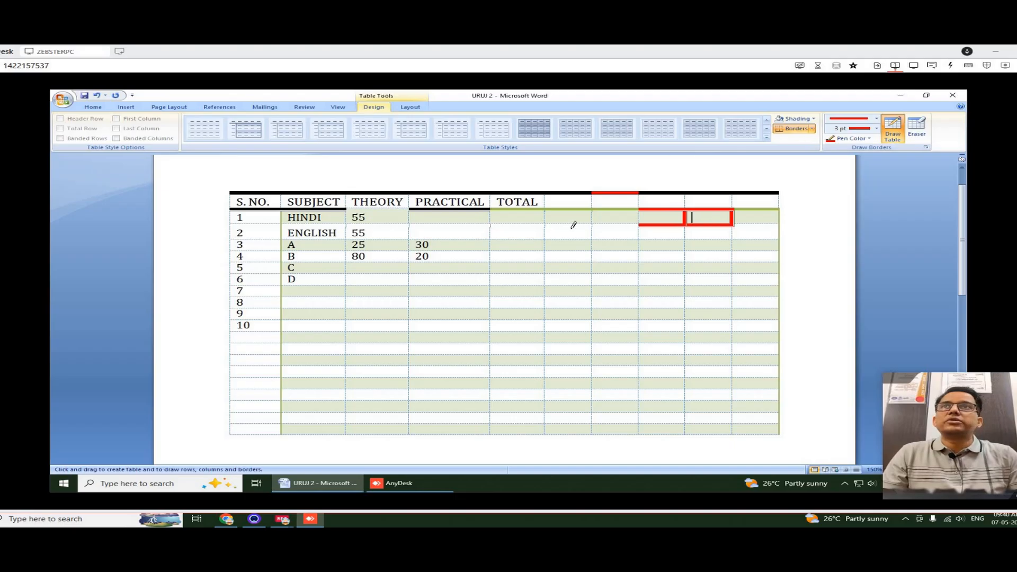